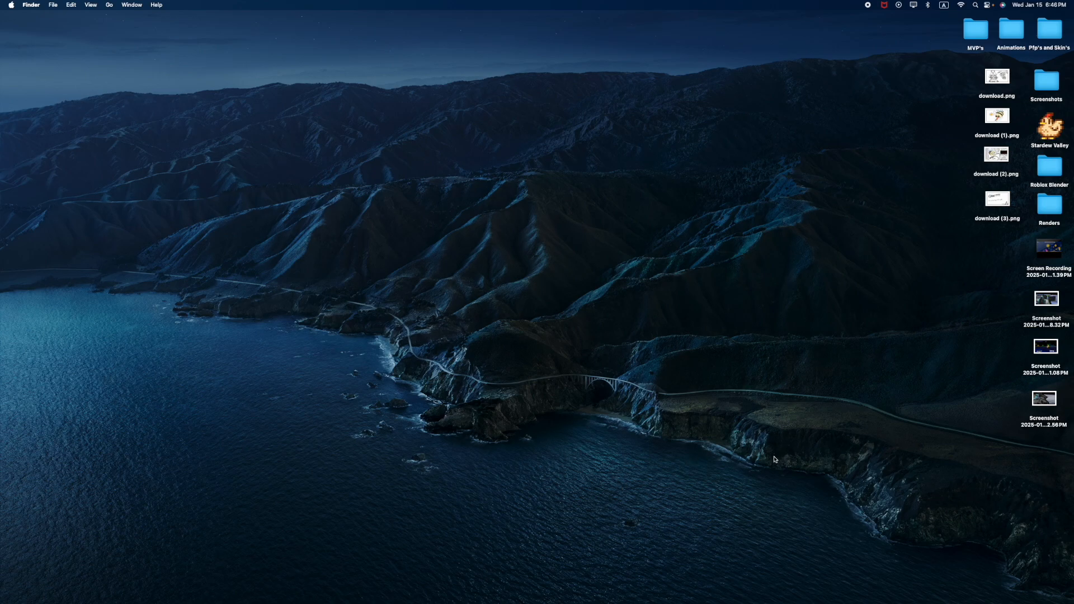
# - Move the desktop screenshot ending in 8.32 PM into the MVP's folder and browse the screenshots stored there
pyautogui.moveTo(1045, 298); pyautogui.dragTo(974, 42)
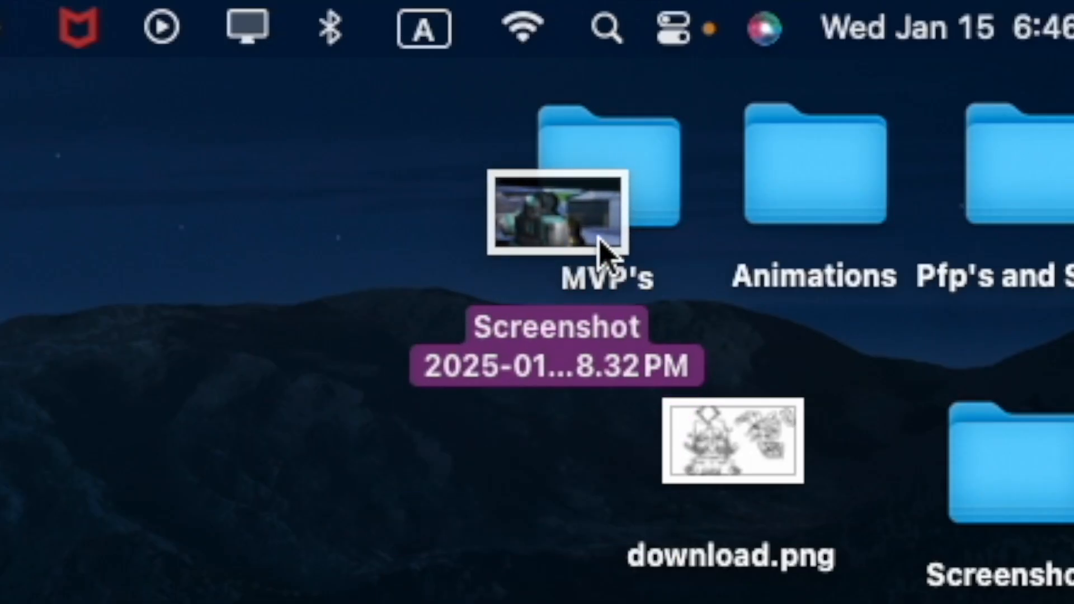
pyautogui.moveTo(601, 246); pyautogui.dragTo(615, 190)
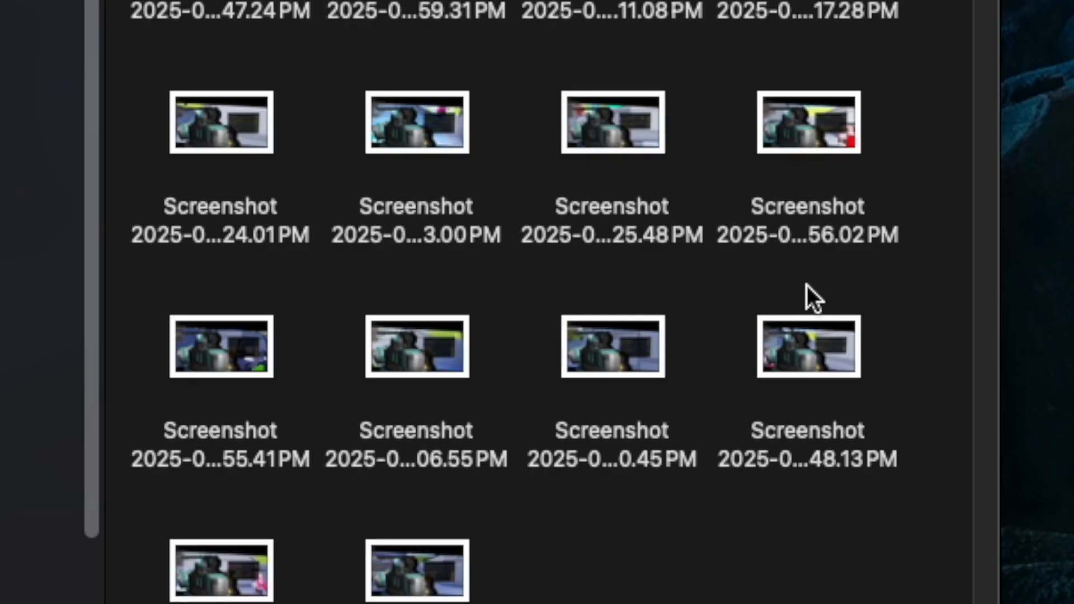
pyautogui.scroll(10, 655, 452)
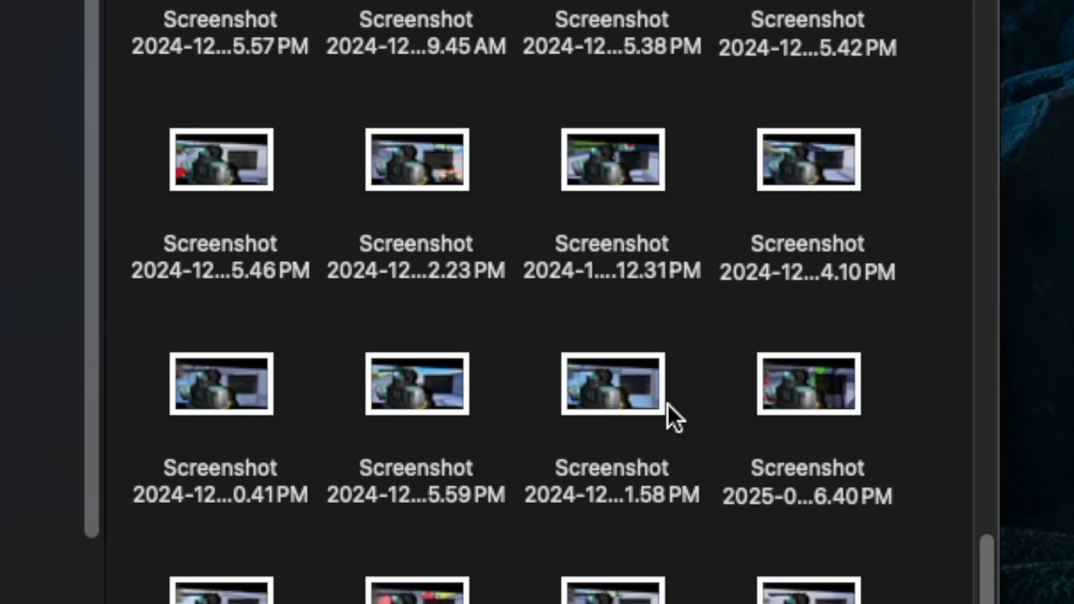
pyautogui.scroll(15, 667, 405)
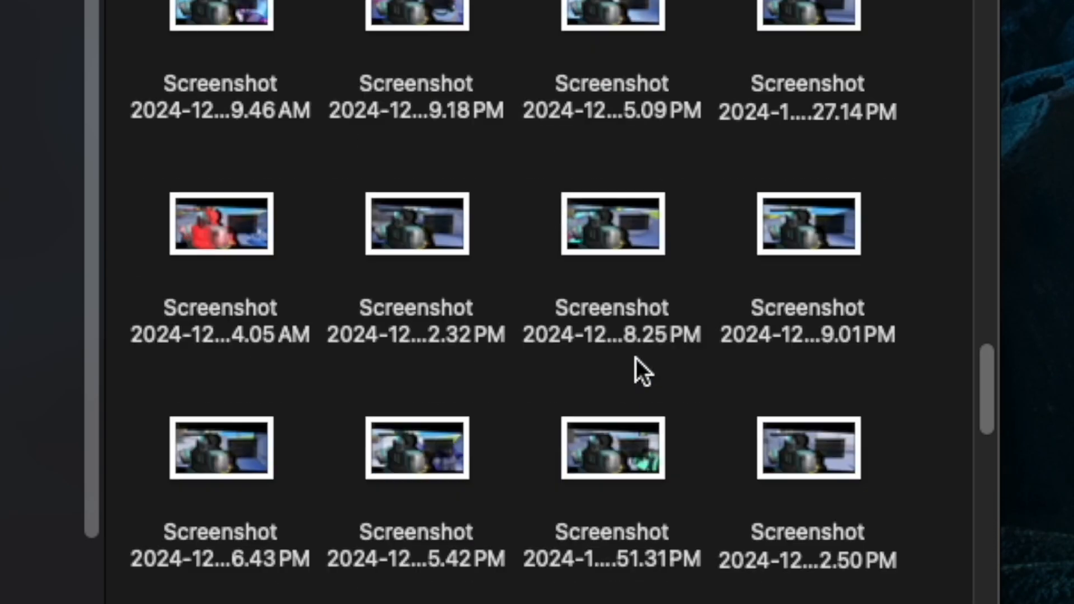
pyautogui.scroll(5, 636, 369)
pyautogui.click(369, 175)
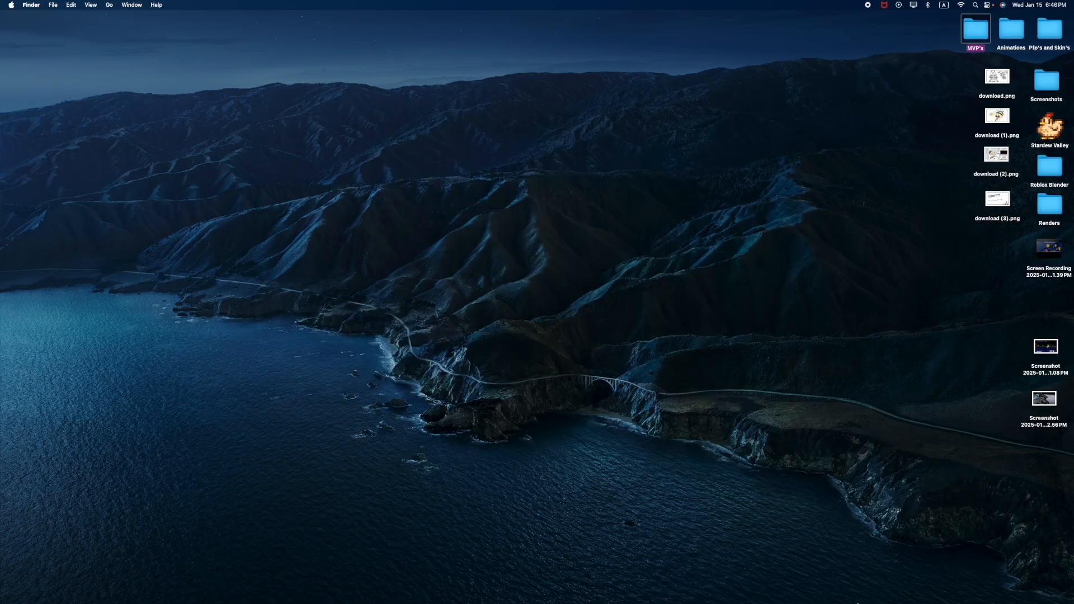
# - Switch to Chrome, search Google for "paint tool" and open the Kleki - Paint Tool website
pyautogui.click(628, 579)
pyautogui.moveTo(597, 177); pyautogui.dragTo(616, 159)
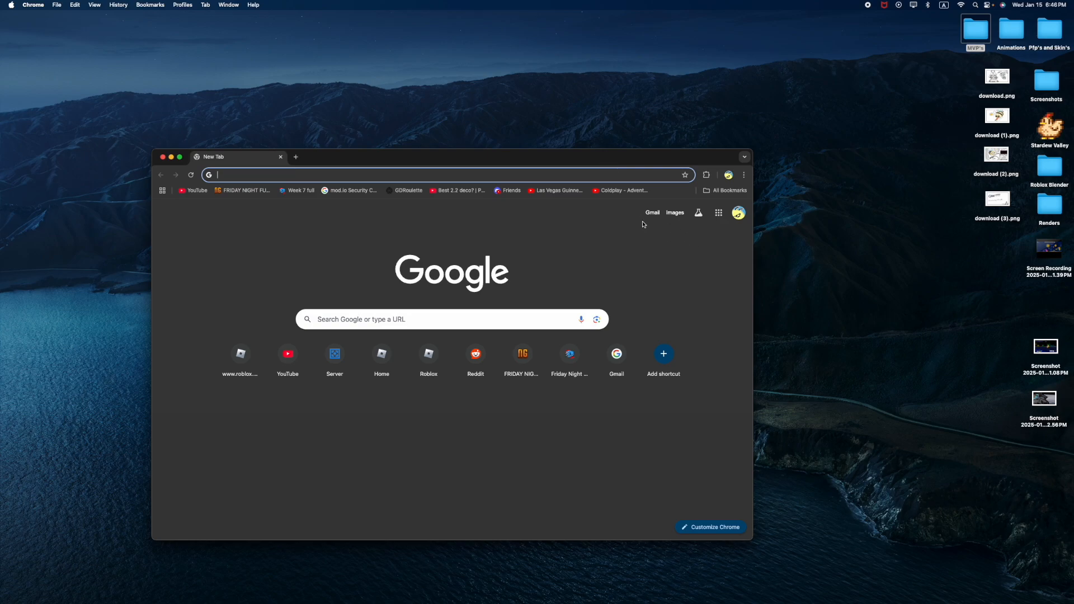
pyautogui.write('paint tool')
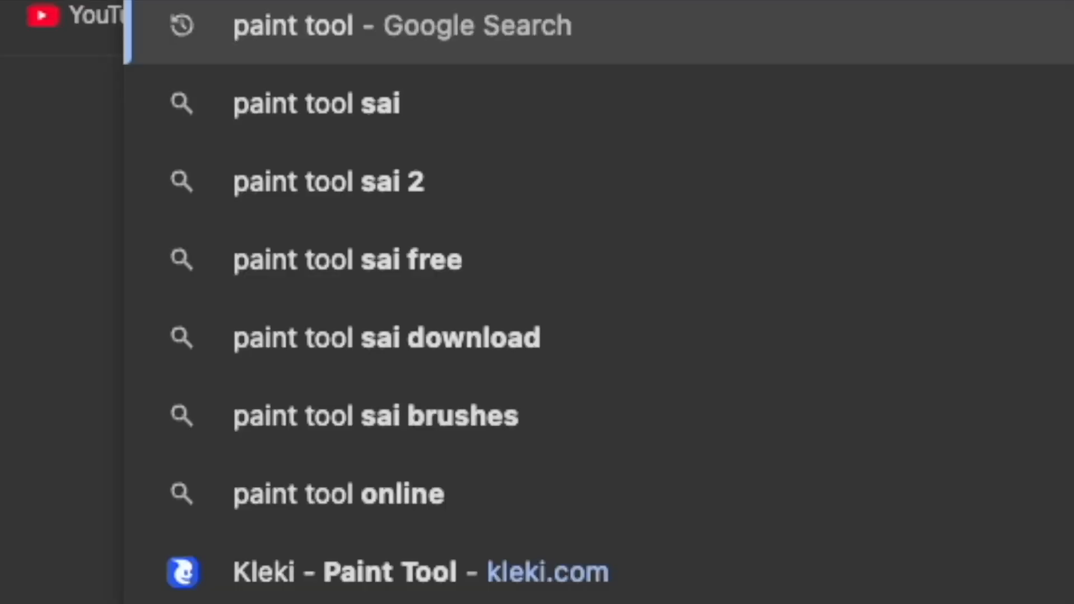
pyautogui.press('Return')
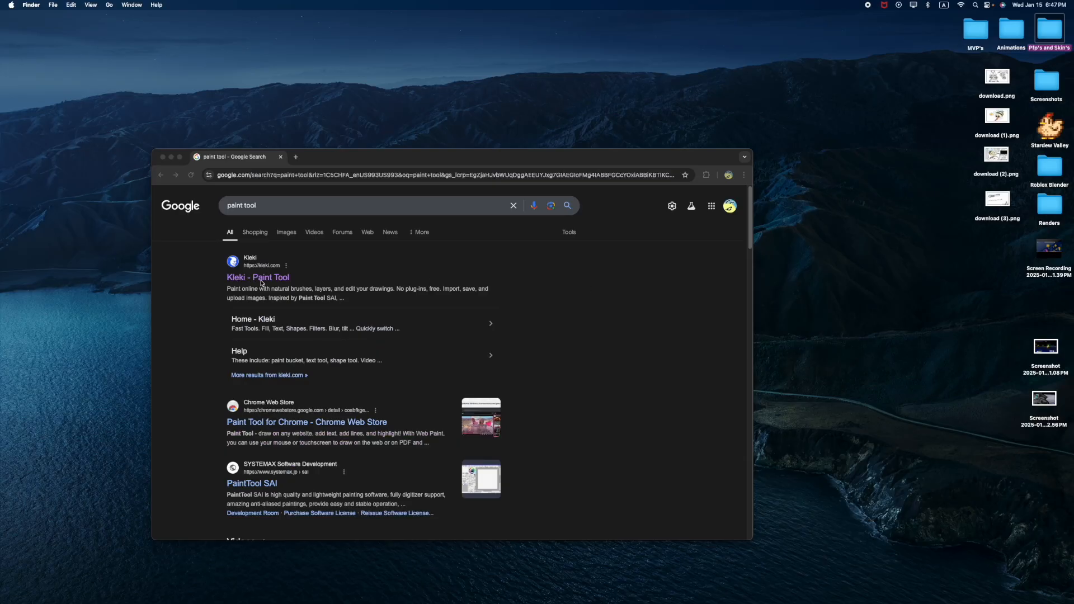
pyautogui.click(261, 279)
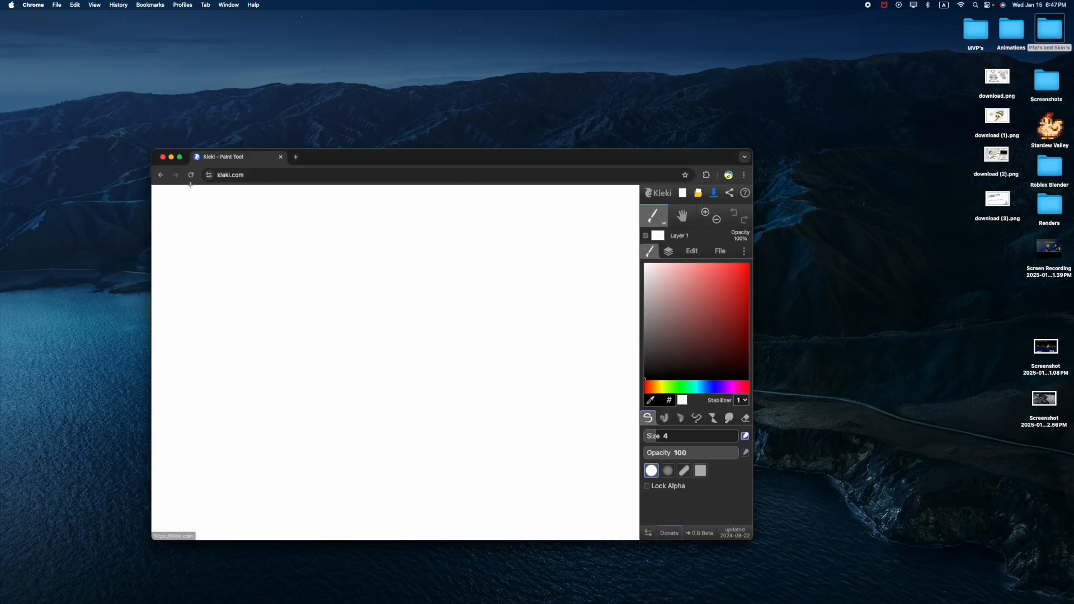
pyautogui.click(179, 157)
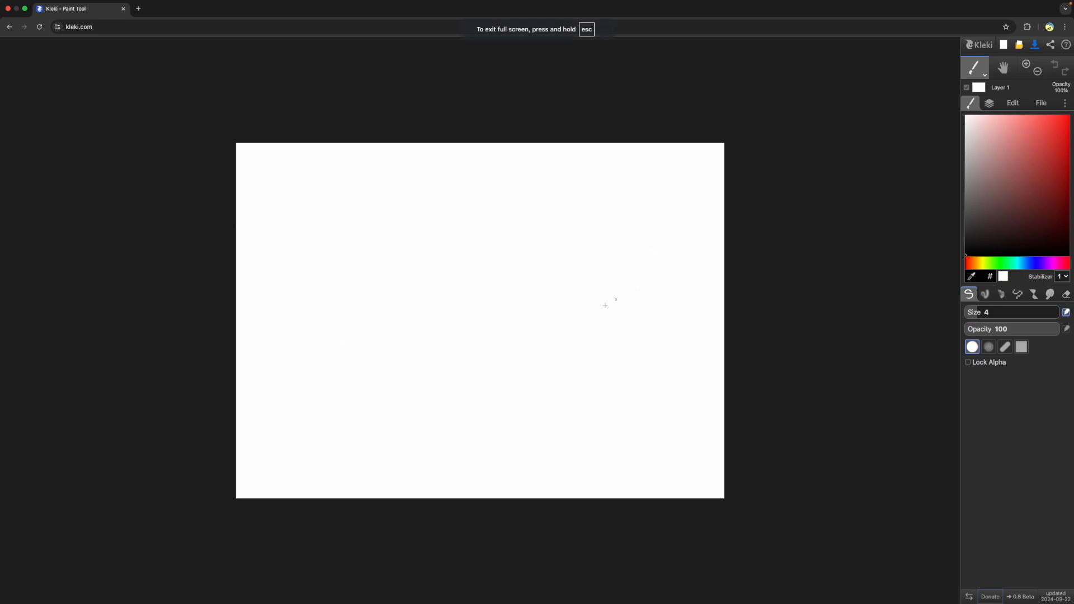
pyautogui.scroll(-3, 552, 336)
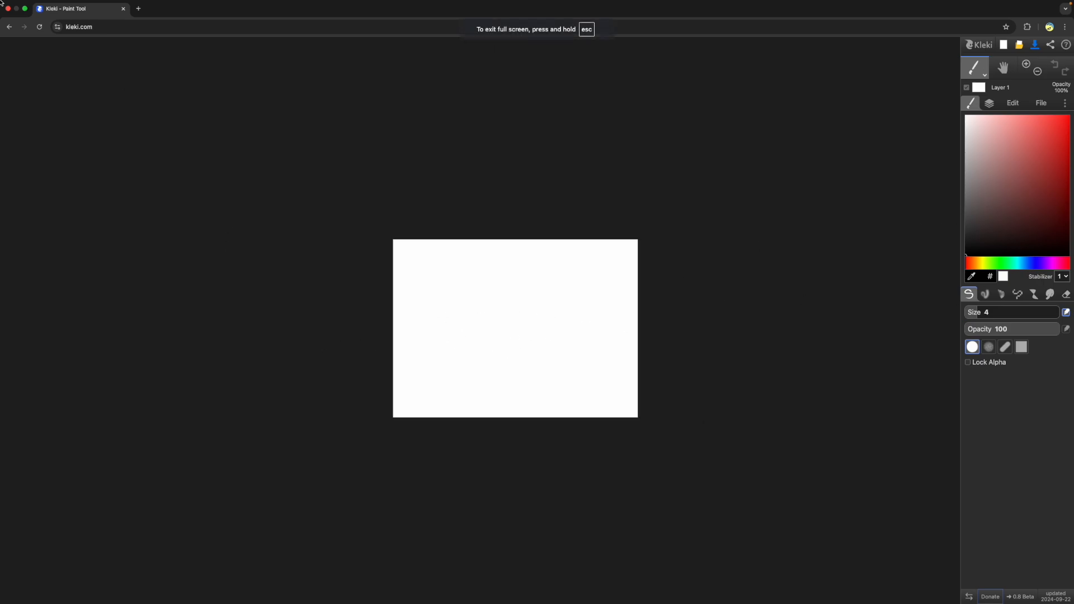
pyautogui.click(23, 18)
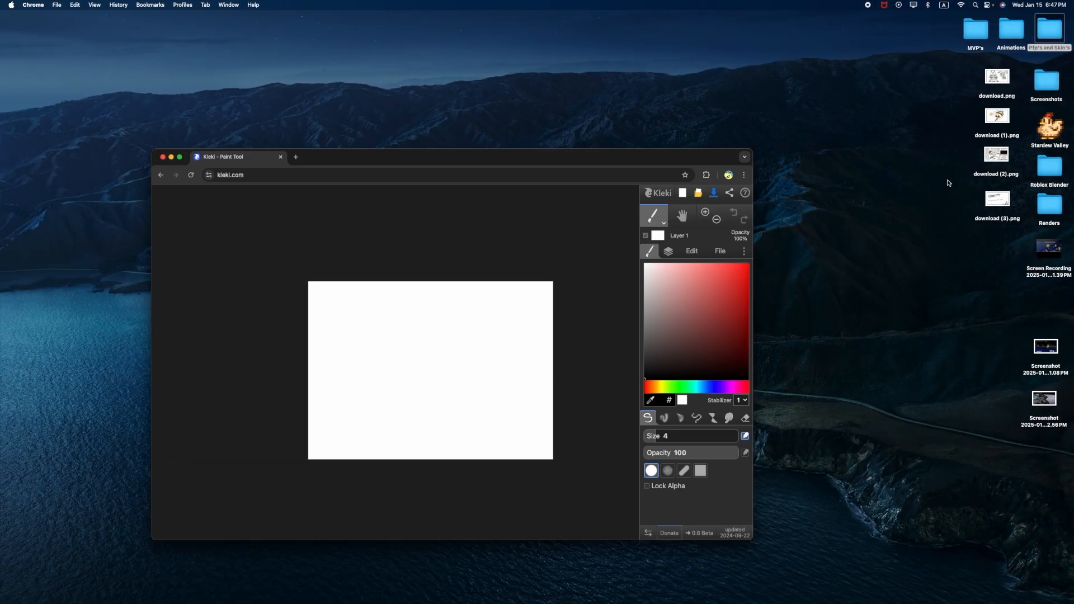
# - Import the desktop screenshot ending in 2.56 PM into Kleki as the canvas image
pyautogui.moveTo(1036, 393); pyautogui.dragTo(408, 300)
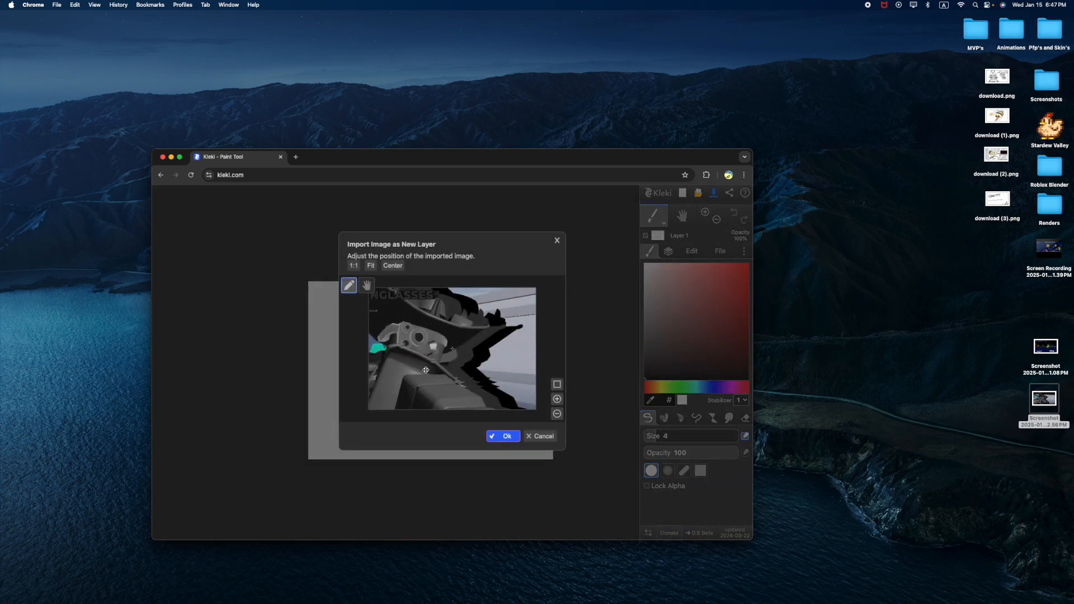
pyautogui.click(538, 437)
pyautogui.moveTo(1051, 399); pyautogui.dragTo(515, 307)
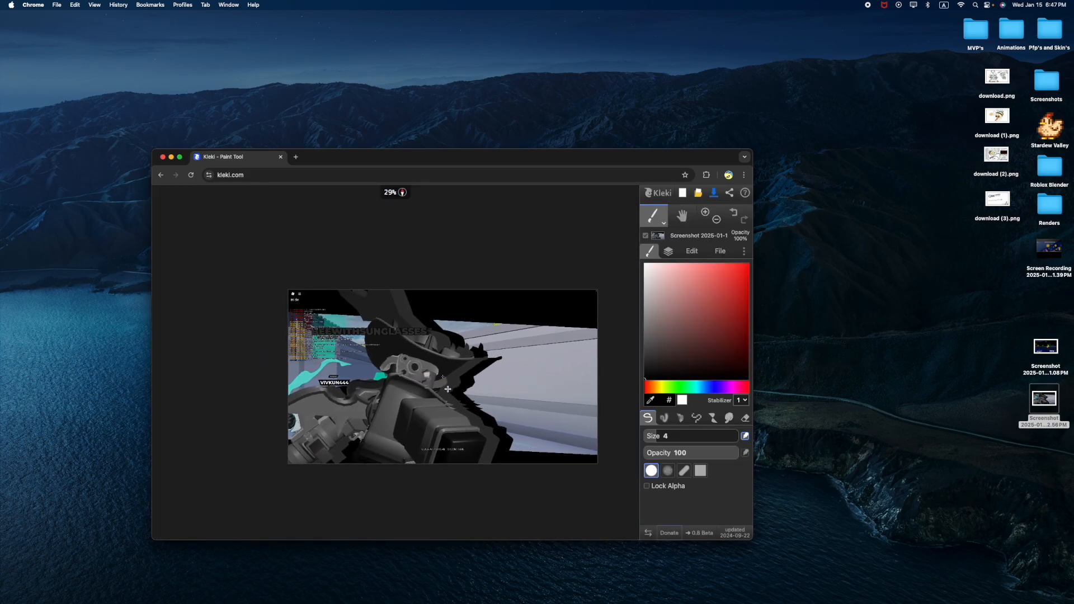
pyautogui.scroll(-3, 449, 387)
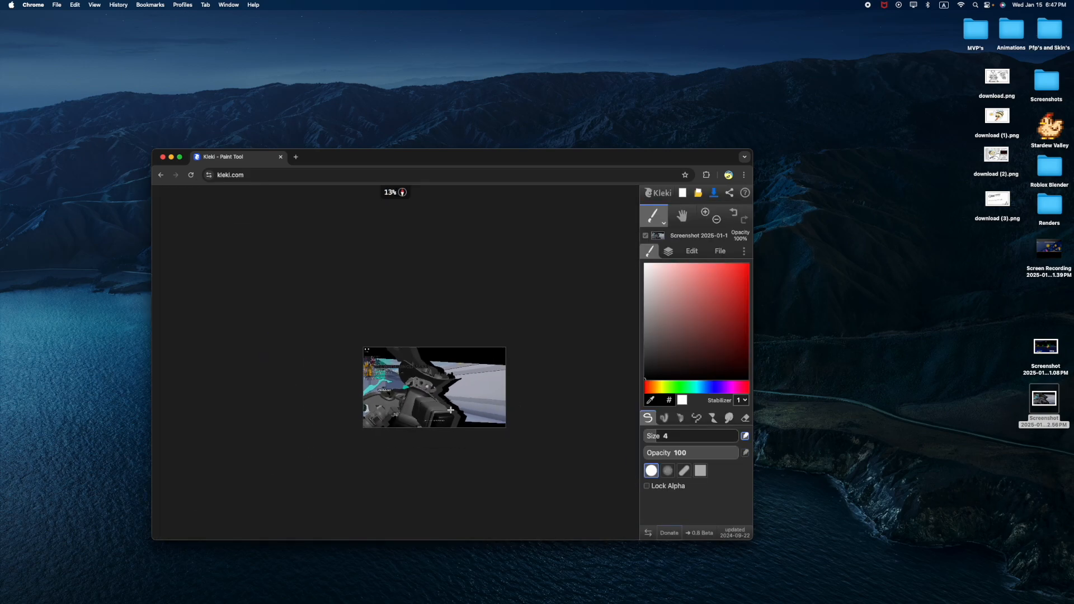
pyautogui.scroll(3, 450, 410)
pyautogui.scroll(-1, 277, 377)
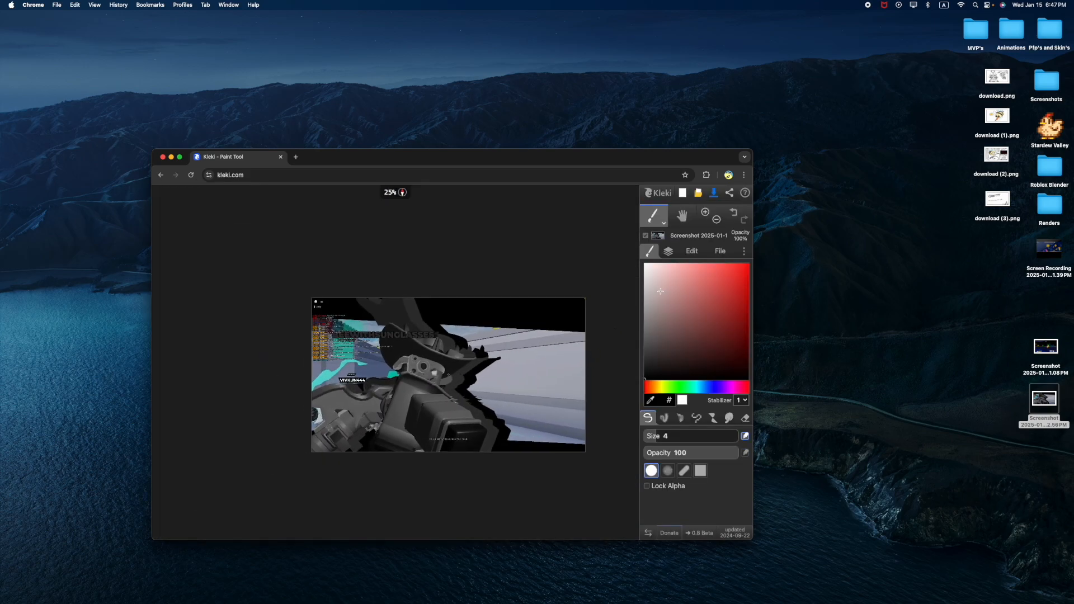
# - Set the brush size to 200 and paint over the entire imported screenshot in black
pyautogui.click(654, 217)
pyautogui.moveTo(694, 436); pyautogui.dragTo(741, 436)
pyautogui.moveTo(322, 302)
pyautogui.mouseDown()
pyautogui.moveTo(610, 317)
pyautogui.moveTo(119, 306)
pyautogui.moveTo(588, 339)
pyautogui.mouseUp()
pyautogui.moveTo(679, 345)
pyautogui.mouseDown()
pyautogui.moveTo(580, 383)
pyautogui.moveTo(276, 394)
pyautogui.moveTo(544, 417)
pyautogui.moveTo(422, 446)
pyautogui.moveTo(379, 441)
pyautogui.moveTo(528, 431)
pyautogui.mouseUp()
pyautogui.scroll(-3, 255, 368)
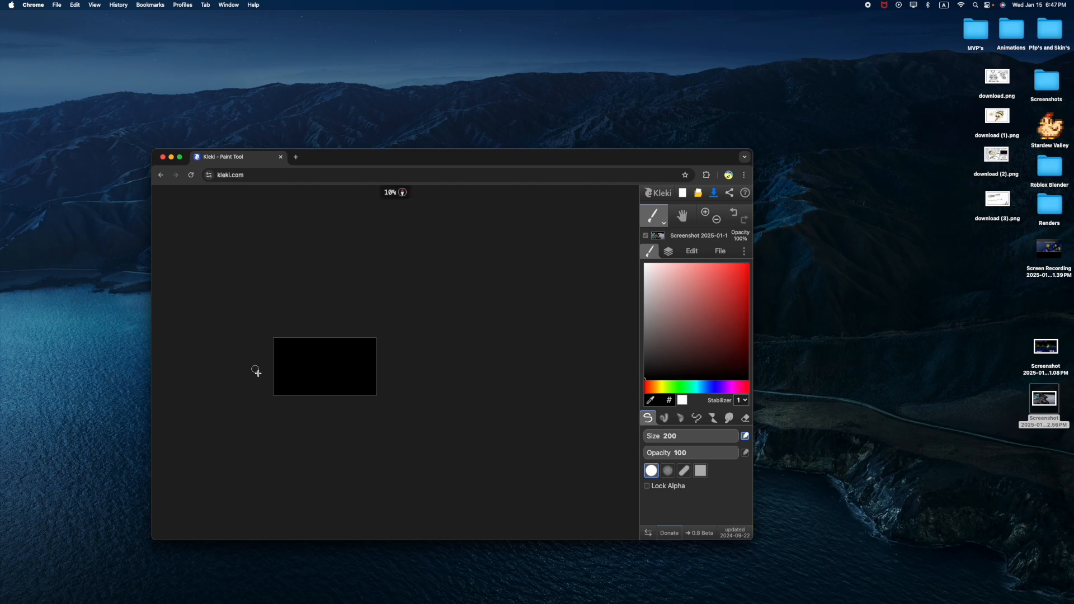
pyautogui.scroll(-1, 514, 391)
pyautogui.scroll(2, 331, 392)
pyautogui.scroll(1, 306, 298)
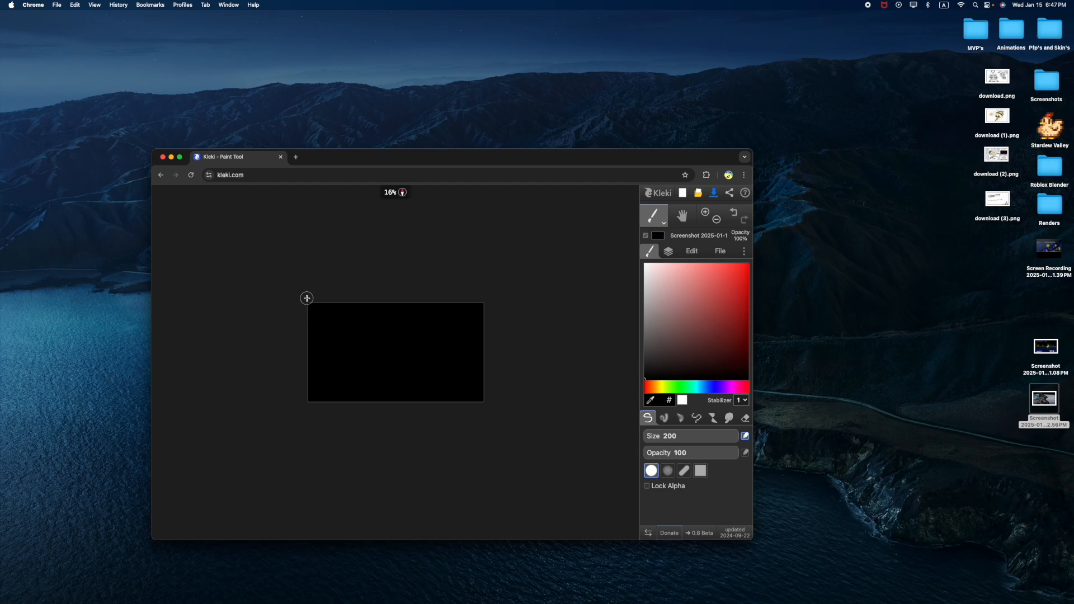
pyautogui.scroll(2, 307, 299)
pyautogui.scroll(1, 448, 408)
pyautogui.scroll(1, 462, 415)
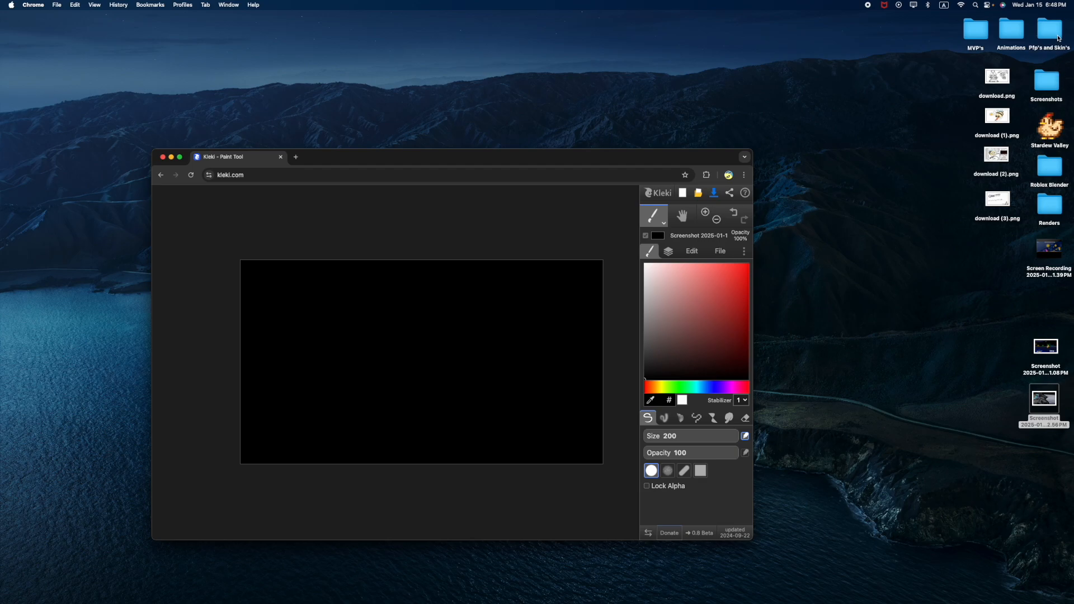
pyautogui.rightClick(1049, 30)
pyautogui.rightClick(1055, 209)
pyautogui.rightClick(1055, 209)
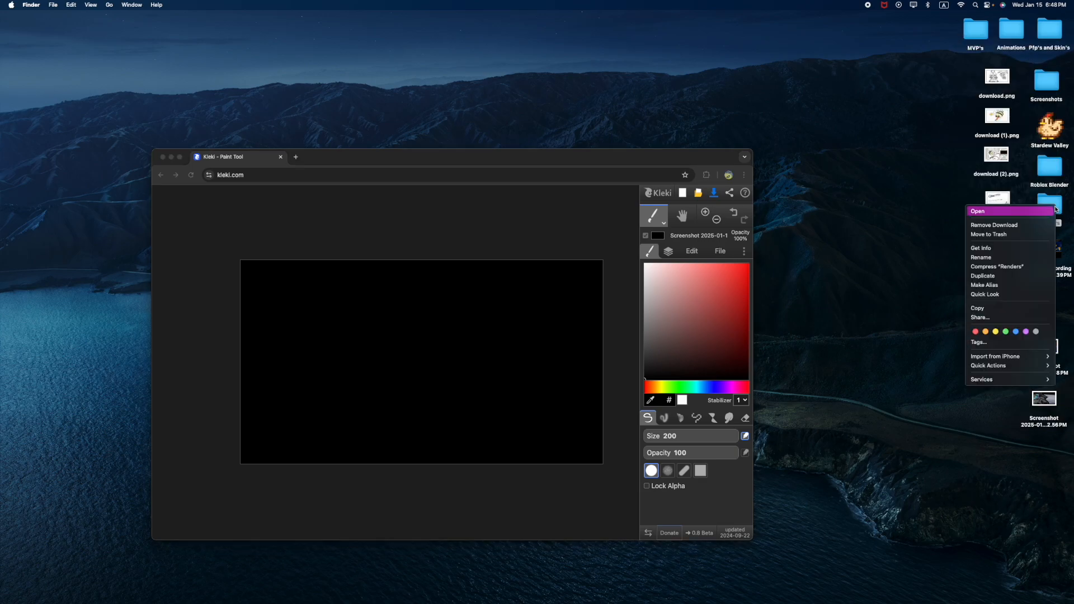
pyautogui.click(528, 249)
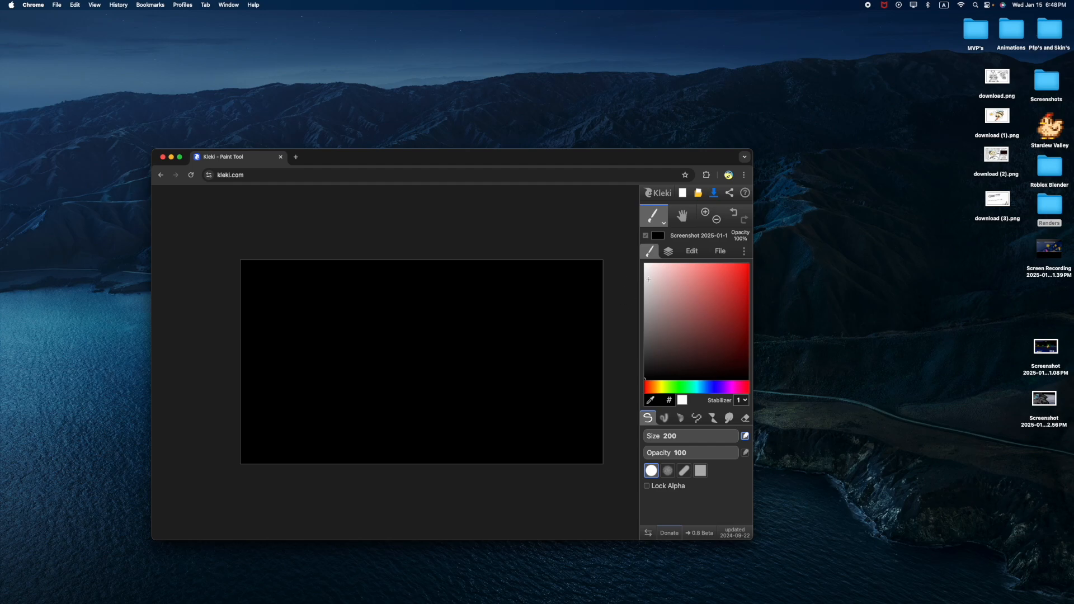
# - Choose a very dark grey, near-black colour and fill the whole canvas with it using the Paint Bucket
pyautogui.moveTo(646, 387); pyautogui.dragTo(724, 272)
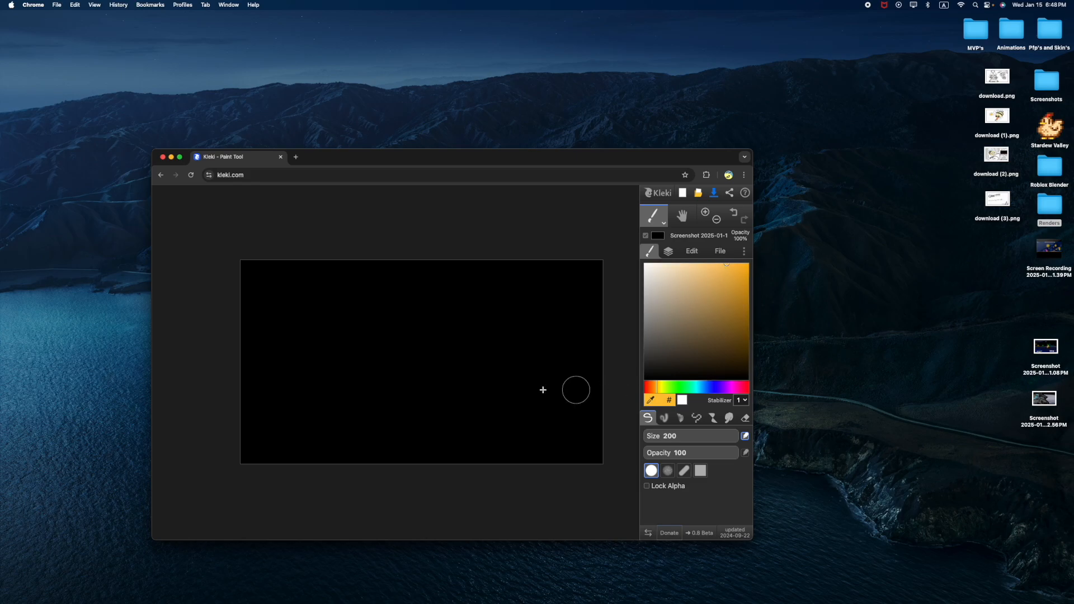
pyautogui.moveTo(659, 330)
pyautogui.mouseDown()
pyautogui.moveTo(656, 361)
pyautogui.moveTo(635, 373)
pyautogui.mouseUp()
pyautogui.click(660, 223)
pyautogui.click(654, 239)
pyautogui.click(492, 334)
pyautogui.scroll(-1, 583, 312)
pyautogui.scroll(1, 280, 345)
pyautogui.scroll(-1, 278, 321)
pyautogui.scroll(2, 457, 311)
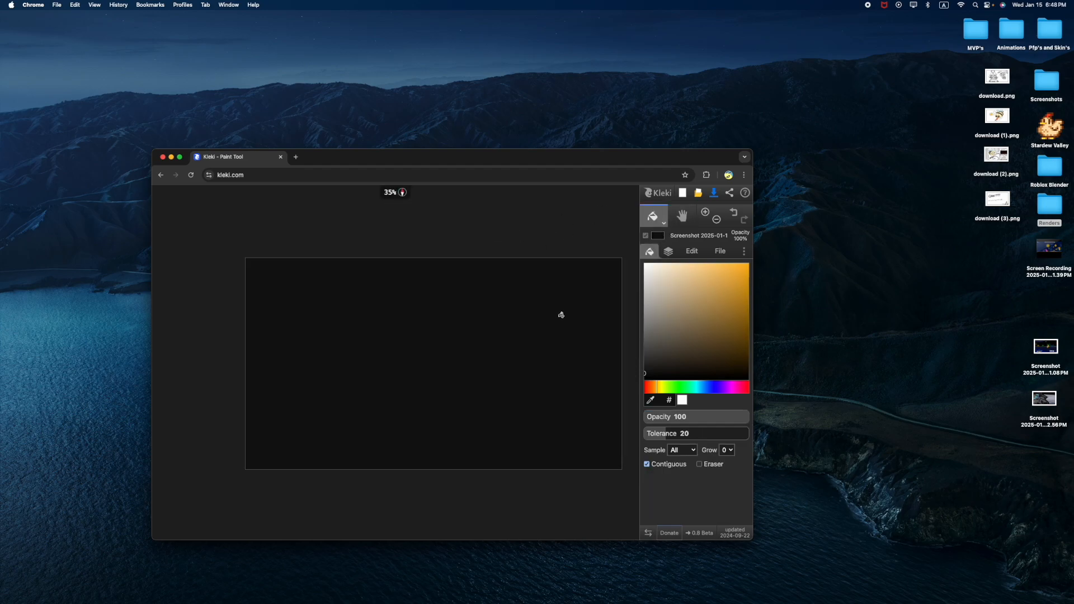
# - Set the colour to orange and set up the Shape tool for straight lines with a line width of 23
pyautogui.press('alt')
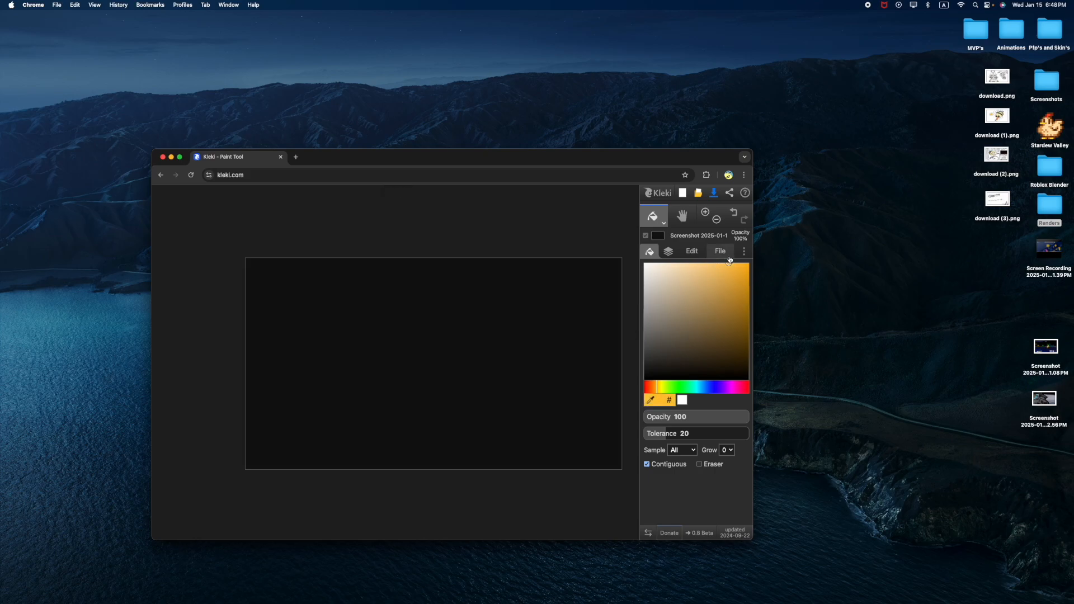
pyautogui.click(653, 217)
pyautogui.click(653, 307)
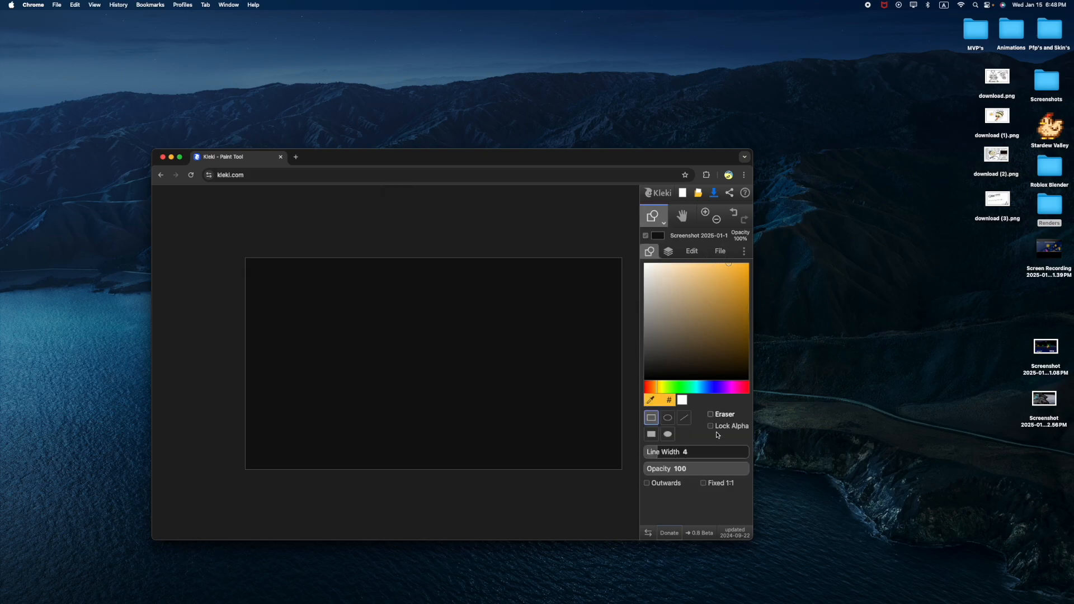
pyautogui.click(684, 417)
pyautogui.click(678, 452)
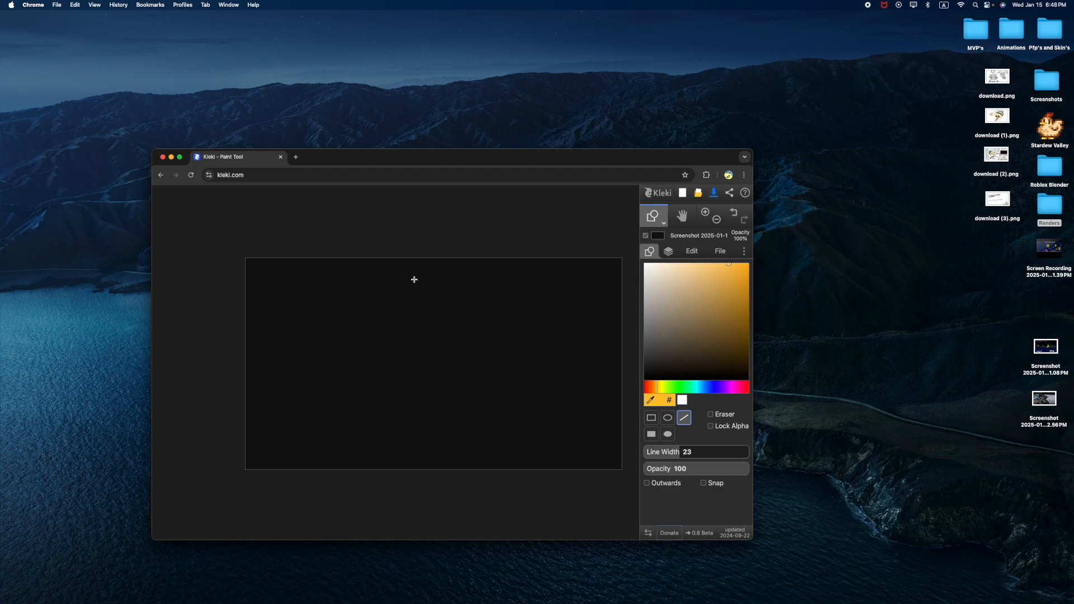
# - Try drawing large filled near-black ellipses over the canvas's upper-left area and undo them
pyautogui.click(667, 434)
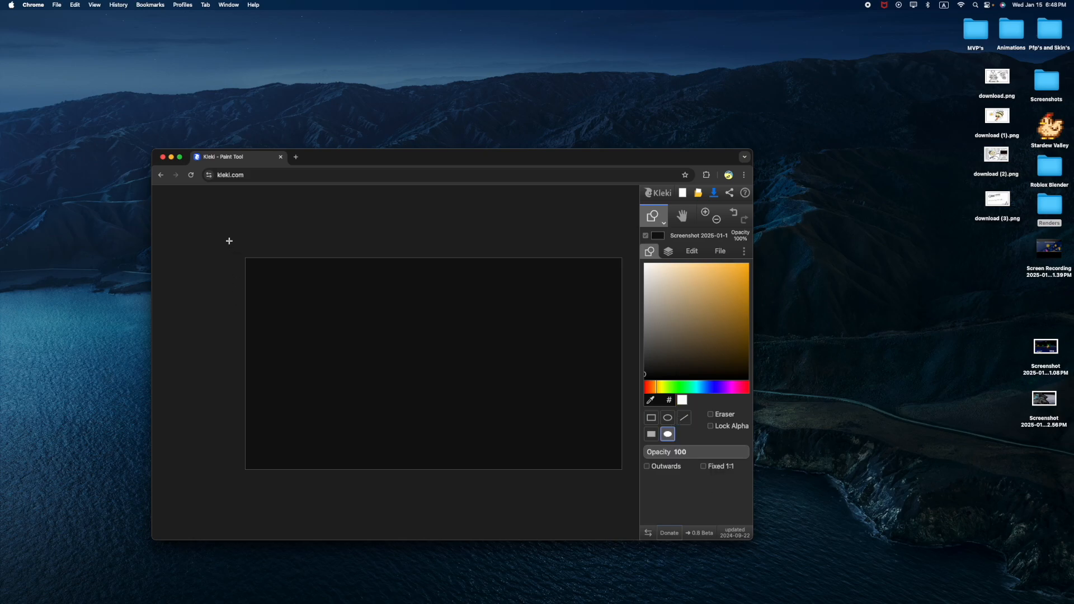
pyautogui.moveTo(492, 432); pyautogui.dragTo(454, 366)
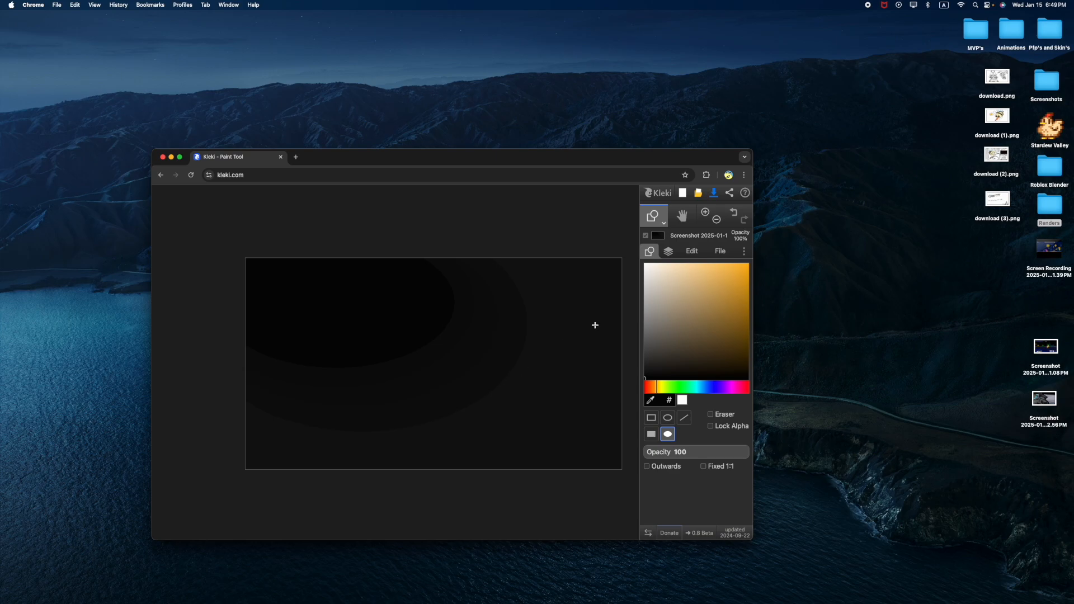
pyautogui.click(732, 212)
pyautogui.click(733, 212)
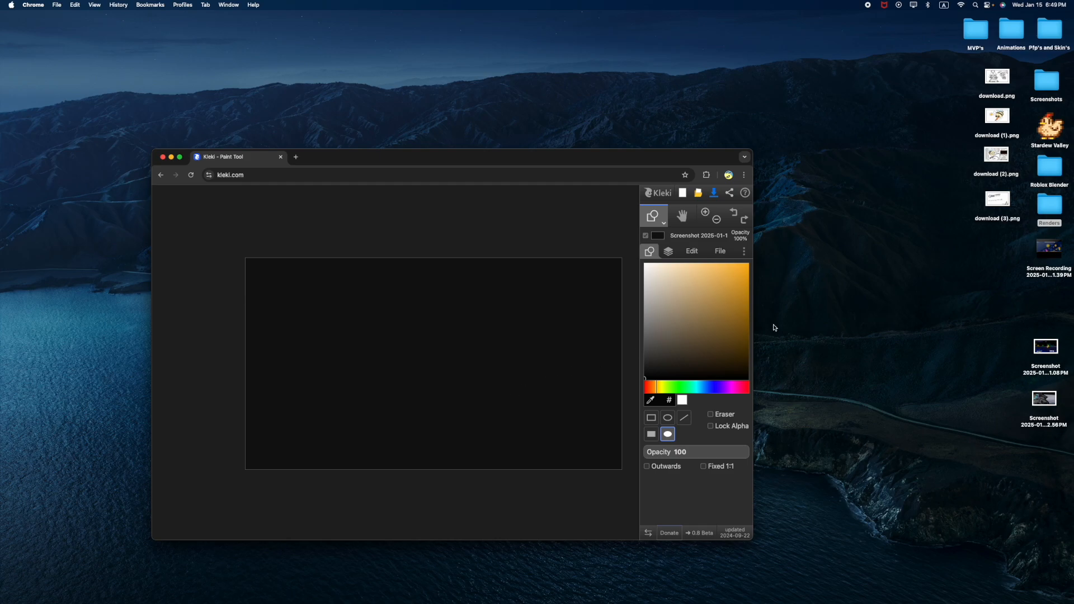
# - Draw orange straight lines with a line width of 37 along all four canvas edges to form a border
pyautogui.moveTo(661, 359)
pyautogui.mouseDown()
pyautogui.moveTo(706, 270)
pyautogui.moveTo(733, 263)
pyautogui.mouseUp()
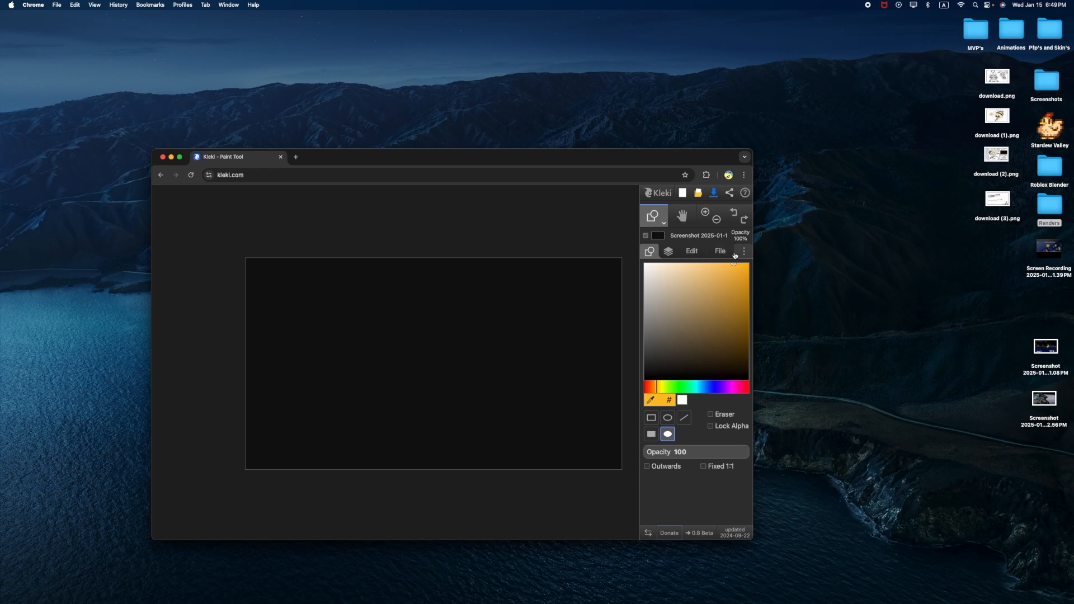
pyautogui.click(684, 417)
pyautogui.moveTo(687, 452); pyautogui.dragTo(690, 452)
pyautogui.scroll(-1, 213, 270)
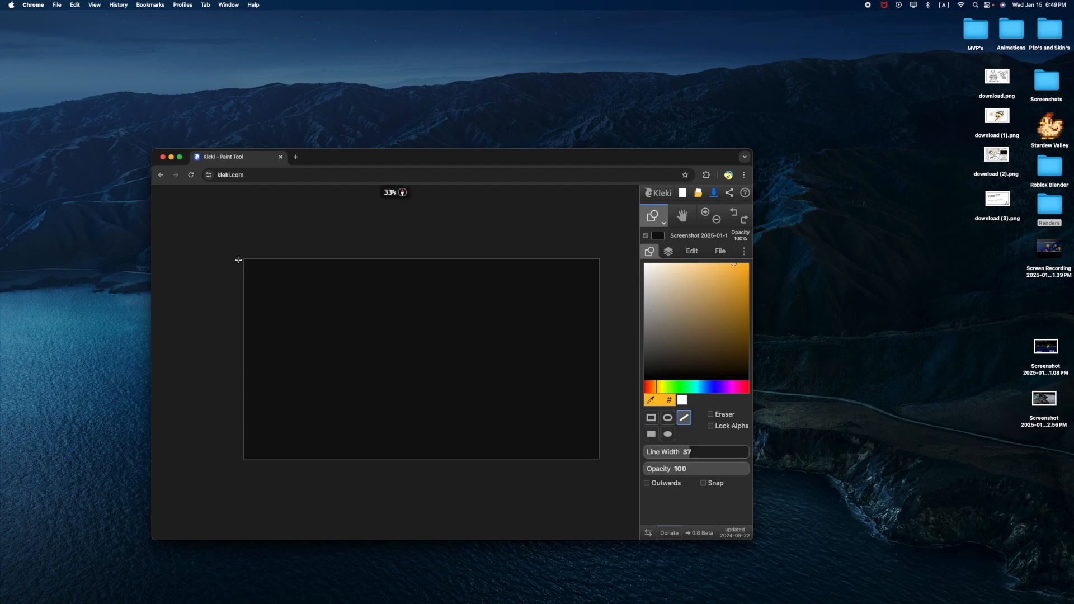
pyautogui.moveTo(241, 259)
pyautogui.mouseDown()
pyautogui.moveTo(611, 253)
pyautogui.moveTo(600, 257)
pyautogui.mouseUp()
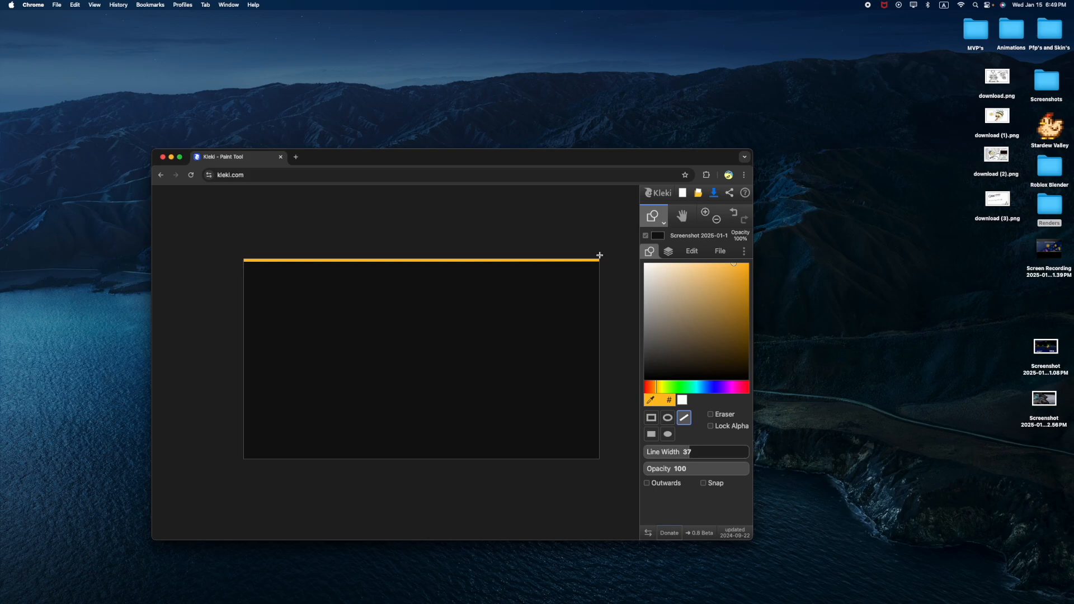
pyautogui.moveTo(599, 256)
pyautogui.mouseDown()
pyautogui.moveTo(611, 364)
pyautogui.moveTo(602, 464)
pyautogui.moveTo(243, 458)
pyautogui.mouseUp()
pyautogui.moveTo(244, 255); pyautogui.dragTo(244, 462)
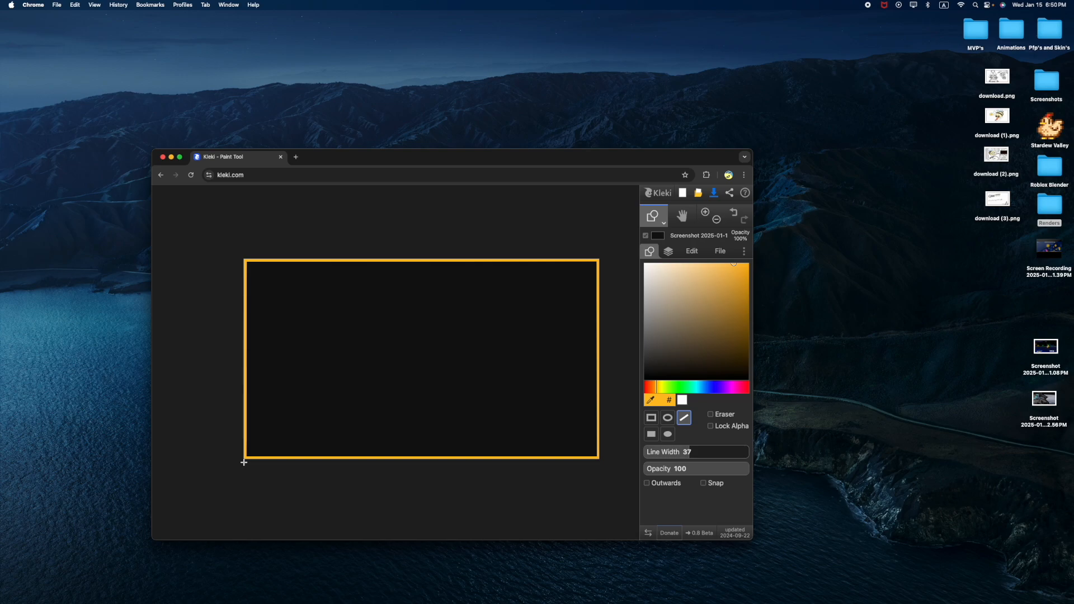
pyautogui.scroll(-5, 408, 364)
pyautogui.scroll(8, 442, 369)
pyautogui.scroll(-4, 463, 346)
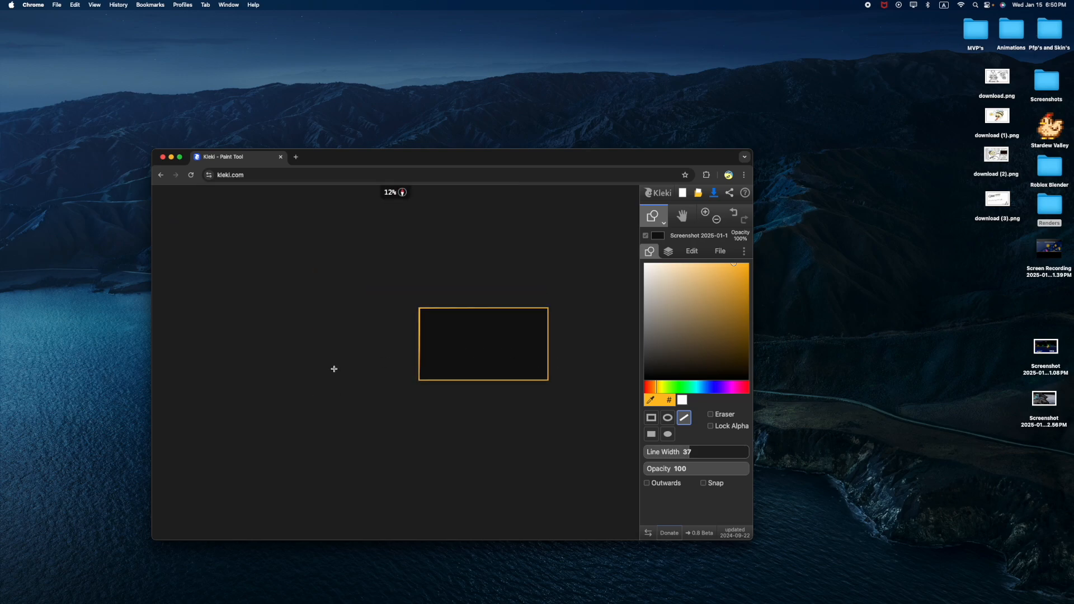
pyautogui.scroll(3, 427, 350)
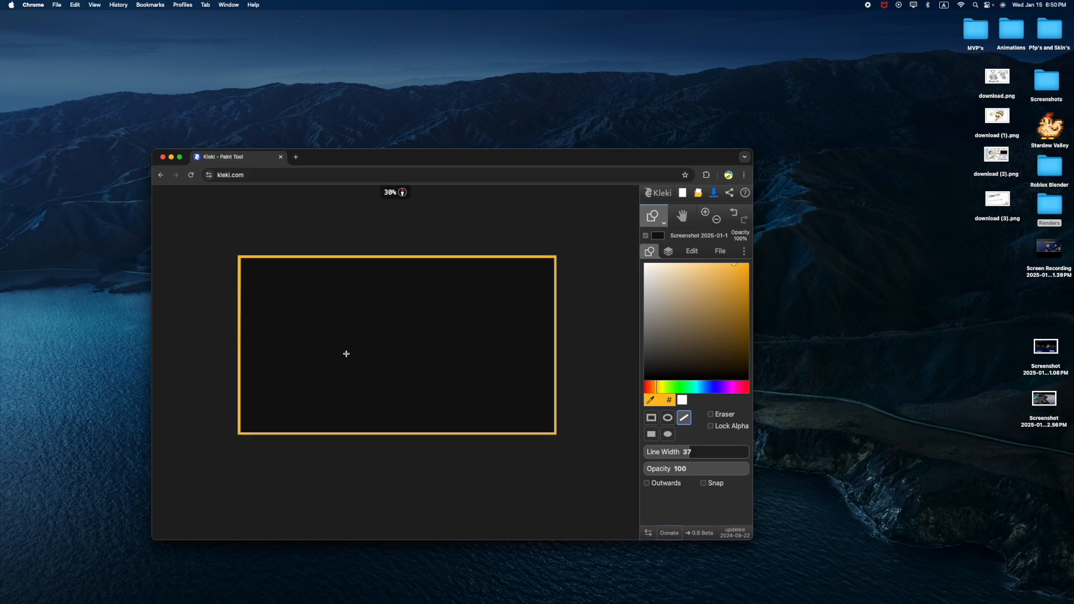
# - Change the drawing colour to a dark orange-brown, keeping the straight-line shape at a line width of 37
pyautogui.scroll(1, 330, 354)
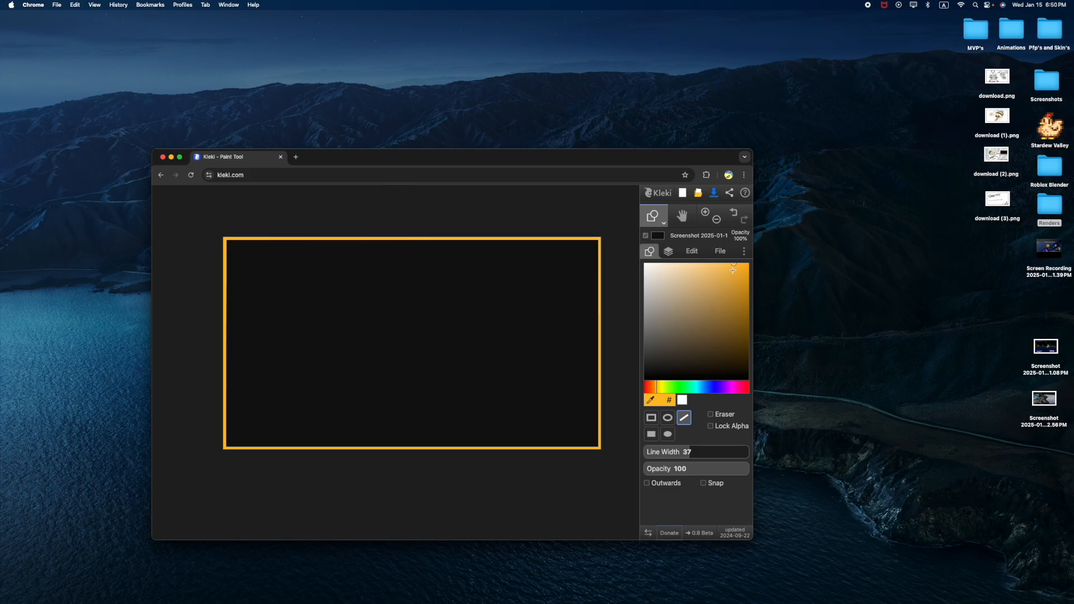
pyautogui.click(708, 314)
pyautogui.moveTo(707, 315); pyautogui.dragTo(725, 329)
# - Try a dark orange-brown diagonal line across the canvas's upper-left corner and undo it
pyautogui.moveTo(194, 359)
pyautogui.mouseDown()
pyautogui.moveTo(387, 217)
pyautogui.moveTo(259, 173)
pyautogui.moveTo(401, 307)
pyautogui.moveTo(407, 269)
pyautogui.mouseUp()
pyautogui.scroll(3, 259, 173)
pyautogui.click(738, 217)
pyautogui.scroll(-3, 503, 269)
pyautogui.scroll(3, 504, 268)
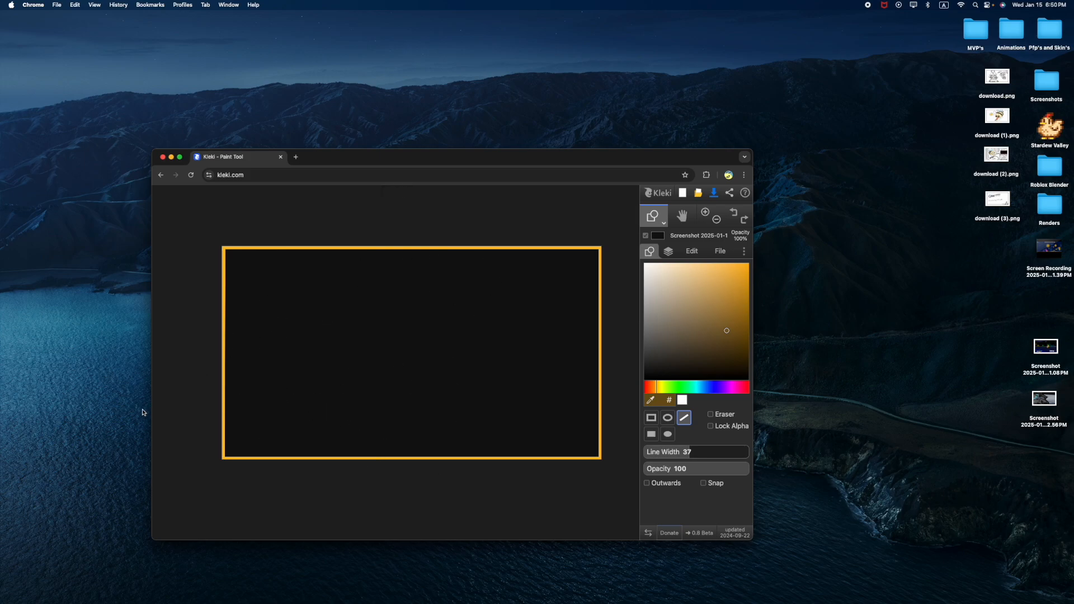
# - Try long parallel dark orange-brown diagonal lines across the whole canvas from edge to edge and undo them
pyautogui.moveTo(198, 367); pyautogui.dragTo(442, 225)
pyautogui.moveTo(256, 440); pyautogui.dragTo(559, 221)
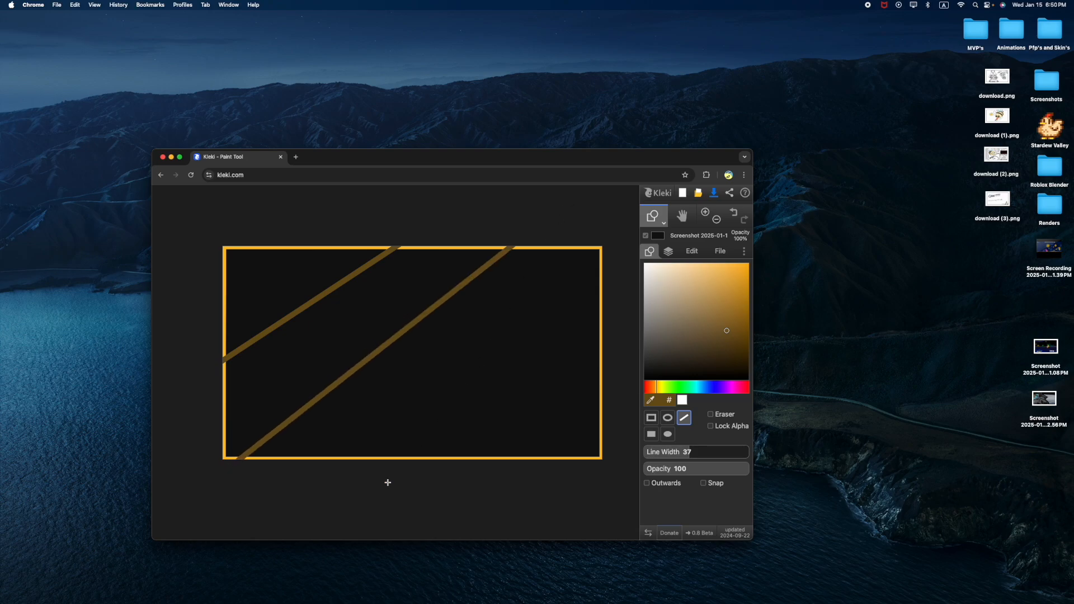
pyautogui.moveTo(383, 481); pyautogui.dragTo(612, 299)
pyautogui.hscroll(2, 613, 299)
pyautogui.moveTo(443, 489); pyautogui.dragTo(585, 389)
pyautogui.click(734, 215)
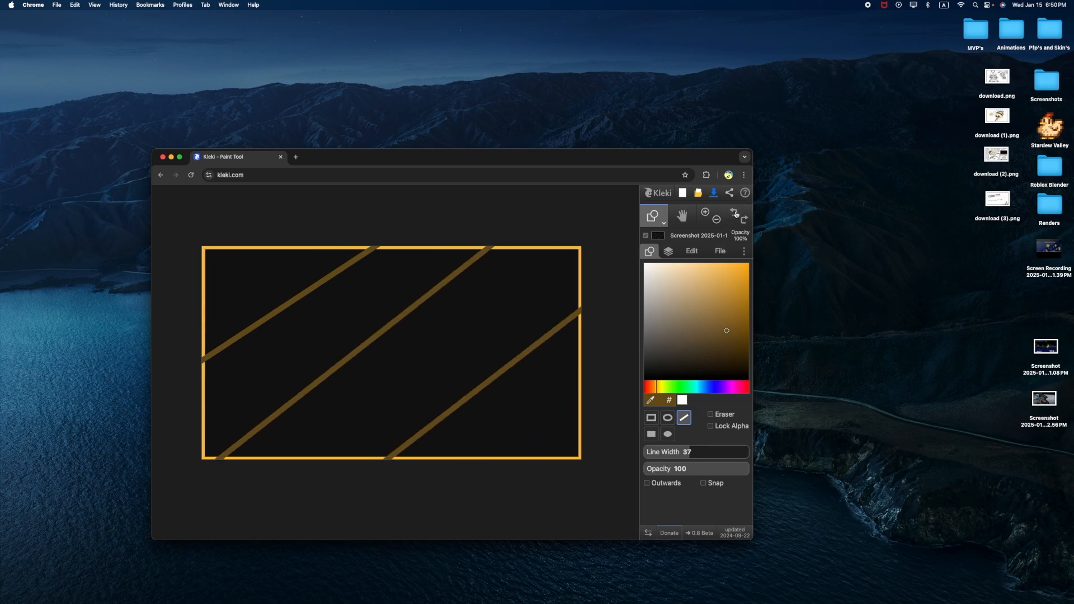
pyautogui.click(733, 215)
pyautogui.click(733, 214)
pyautogui.click(733, 215)
# - Draw a nearly horizontal short line mid-canvas and short diagonal lines along the bottom, upper-right and right edges in dark orange-brown
pyautogui.moveTo(372, 355); pyautogui.dragTo(479, 350)
pyautogui.moveTo(256, 476); pyautogui.dragTo(374, 380)
pyautogui.moveTo(334, 475); pyautogui.dragTo(450, 385)
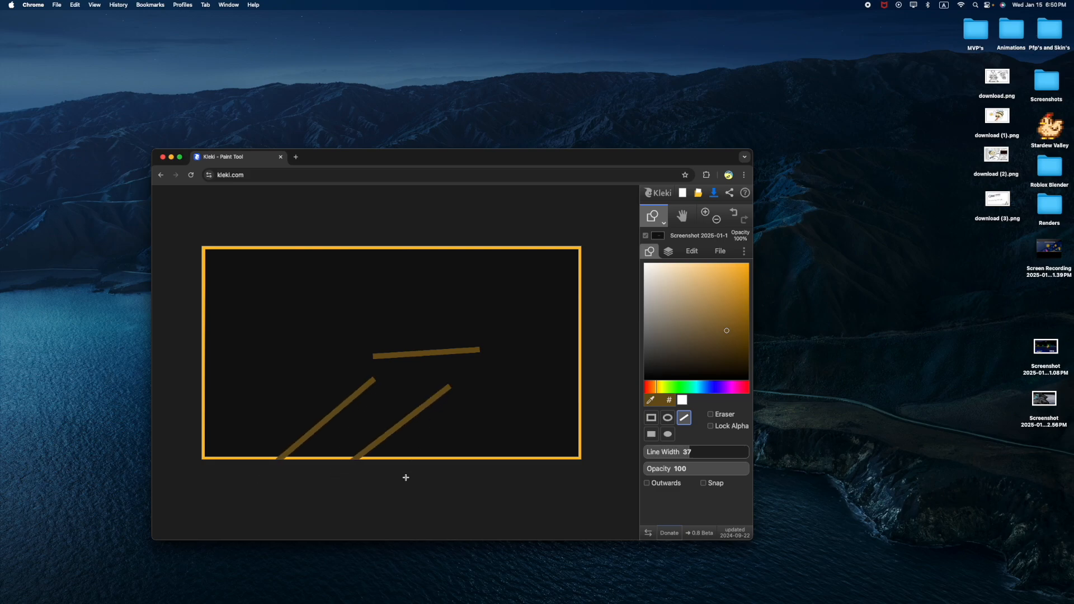
pyautogui.moveTo(405, 475); pyautogui.dragTo(515, 409)
pyautogui.moveTo(418, 325); pyautogui.dragTo(542, 239)
pyautogui.moveTo(512, 326); pyautogui.dragTo(584, 271)
pyautogui.moveTo(541, 377); pyautogui.dragTo(584, 345)
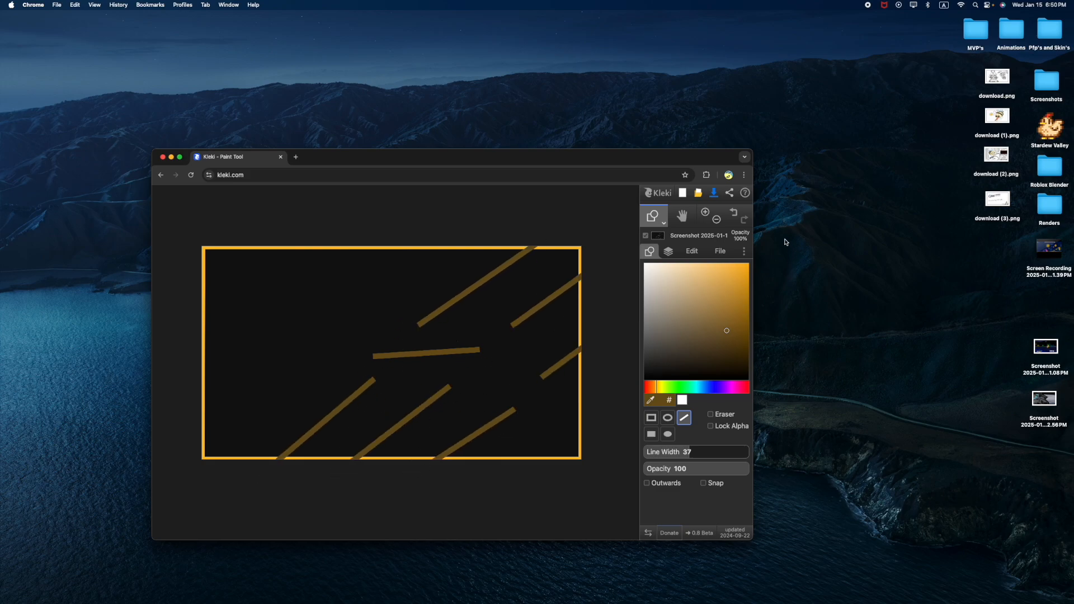
# - Undo all the short dark orange-brown lines, leaving only the background and orange border
pyautogui.click(734, 215)
pyautogui.click(734, 216)
pyautogui.click(735, 215)
pyautogui.click(734, 216)
pyautogui.click(735, 215)
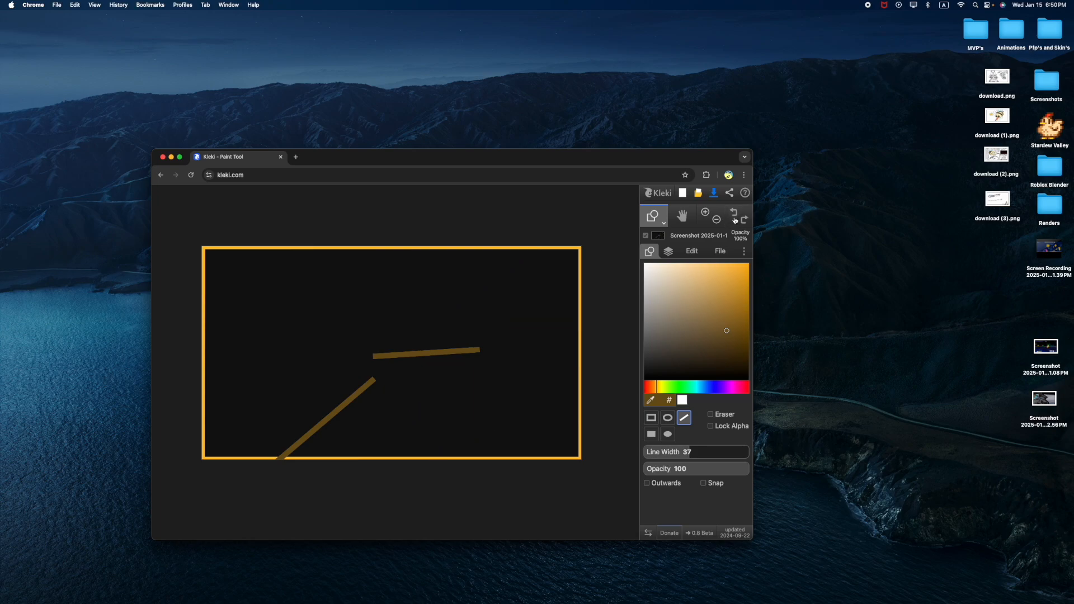
pyautogui.click(735, 218)
pyautogui.click(735, 218)
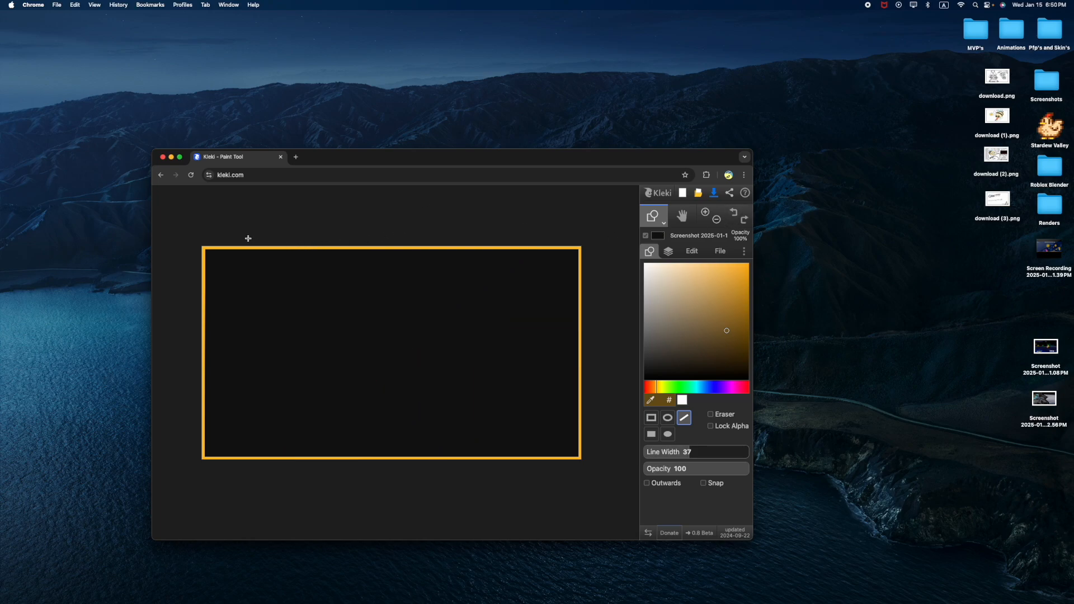
# - Draw a tiny vertical dark orange-brown mark on the top border near the canvas's upper-left corner
pyautogui.moveTo(247, 247); pyautogui.dragTo(247, 253)
pyautogui.click(721, 217)
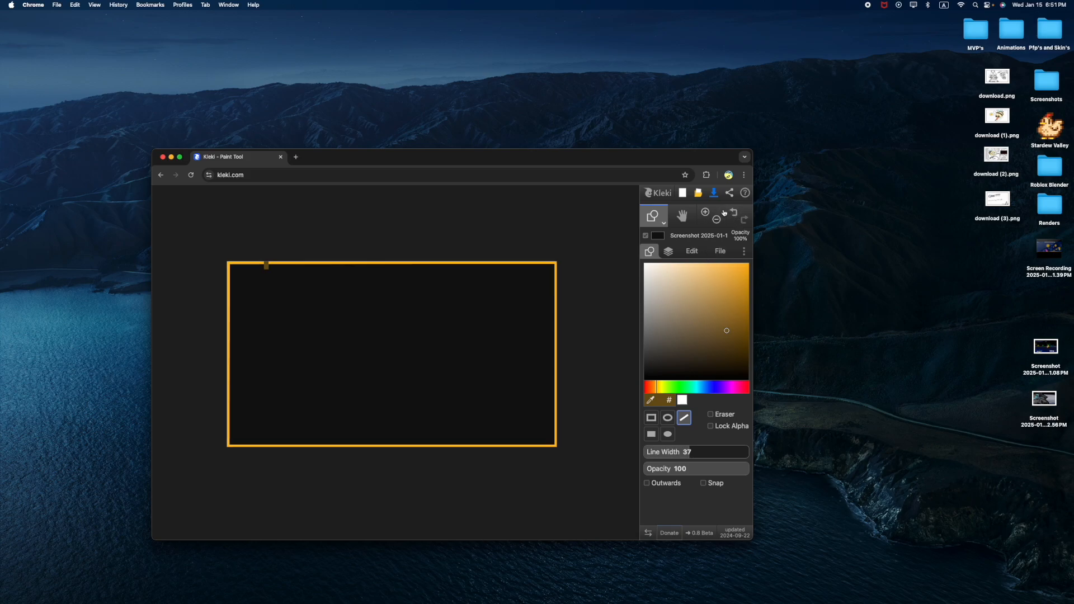
pyautogui.scroll(1, 365, 384)
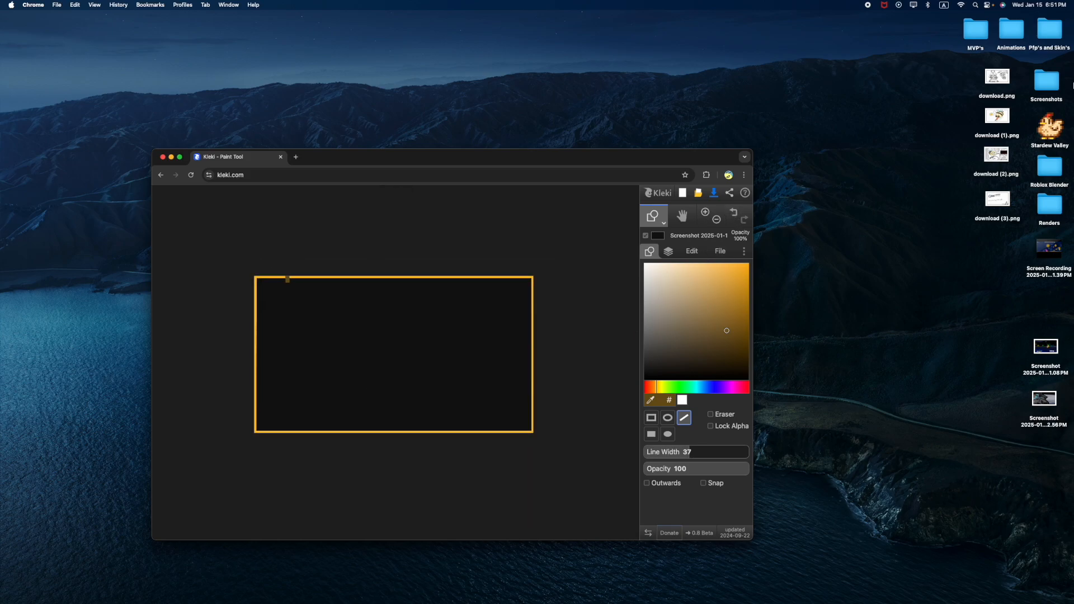
# - Open the Renders folder on the desktop and import official_revealrender.png into the drawing as a layer
pyautogui.rightClick(1057, 201)
pyautogui.click(1007, 207)
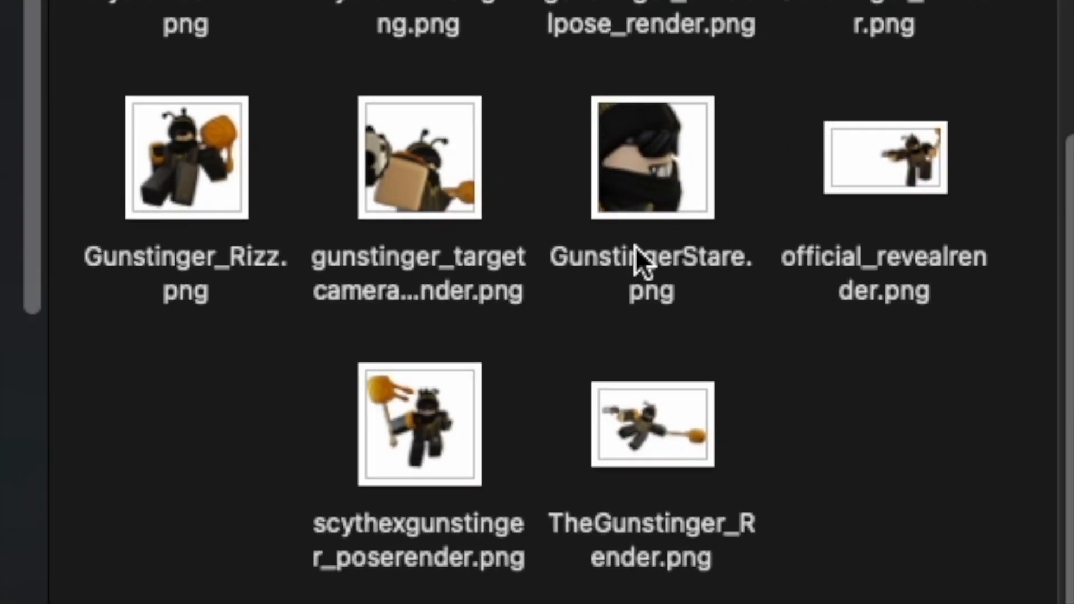
pyautogui.click(883, 157)
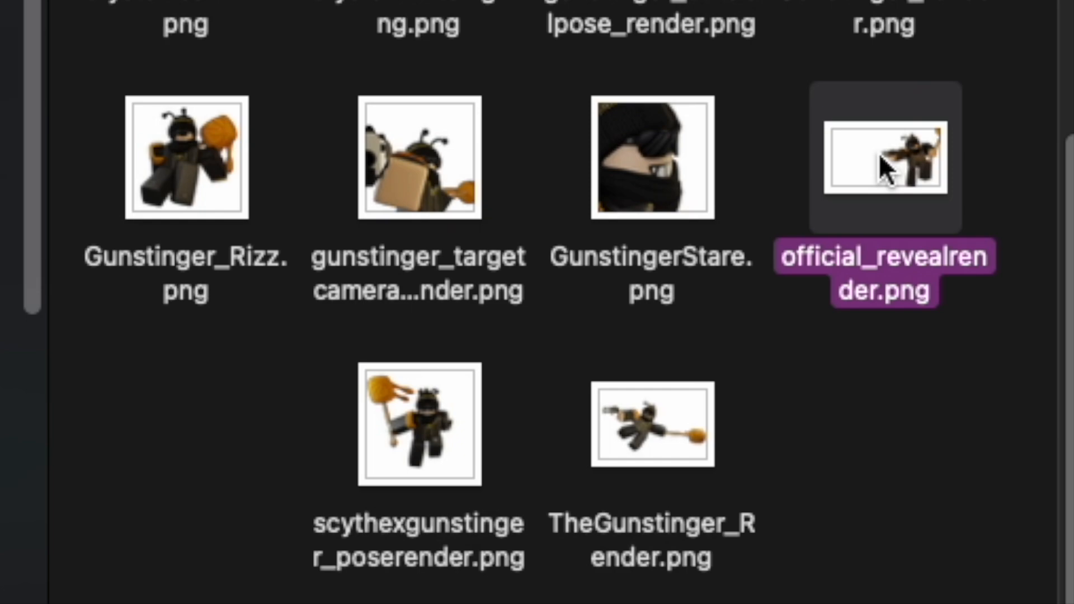
pyautogui.moveTo(878, 153); pyautogui.dragTo(404, 306)
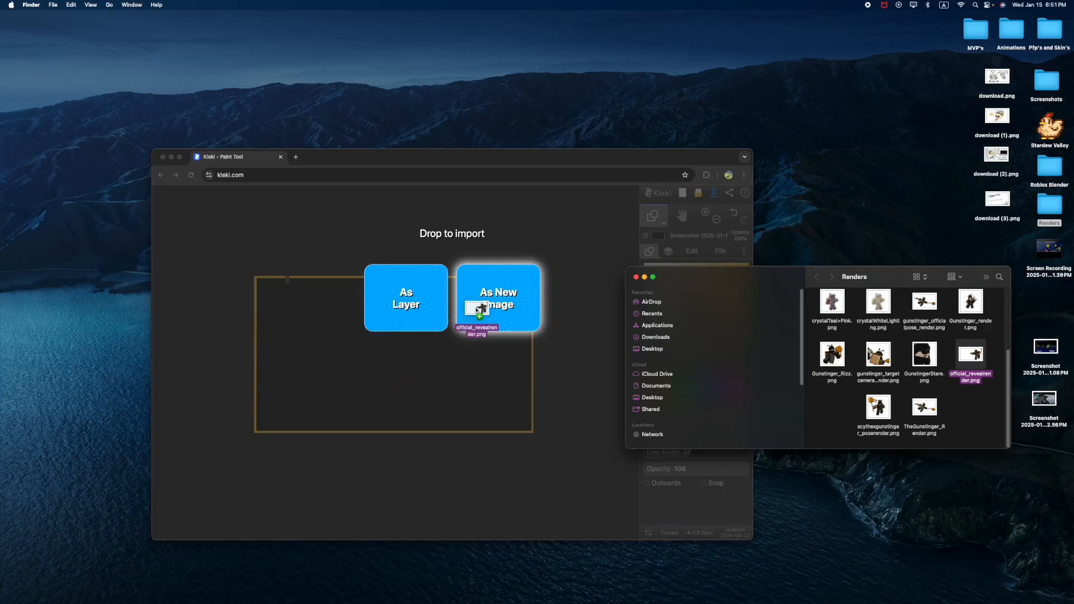
# - Scale and position the imported character render over the right part of the bordered canvas and accept the placement
pyautogui.moveTo(517, 337); pyautogui.dragTo(553, 296)
pyautogui.moveTo(448, 349); pyautogui.dragTo(444, 354)
pyautogui.moveTo(553, 295); pyautogui.dragTo(553, 287)
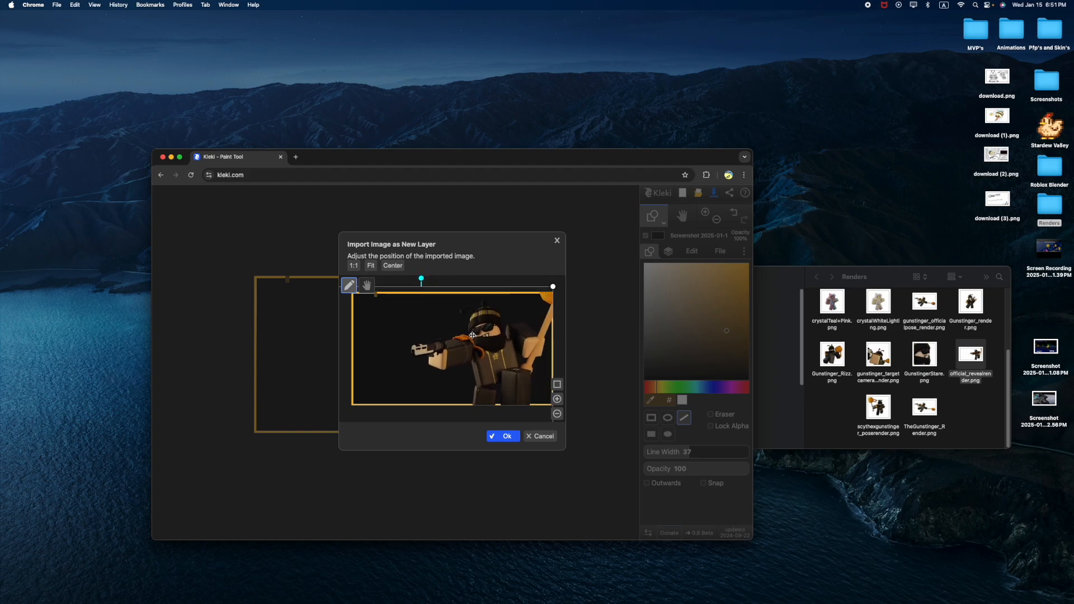
pyautogui.moveTo(473, 335); pyautogui.dragTo(473, 334)
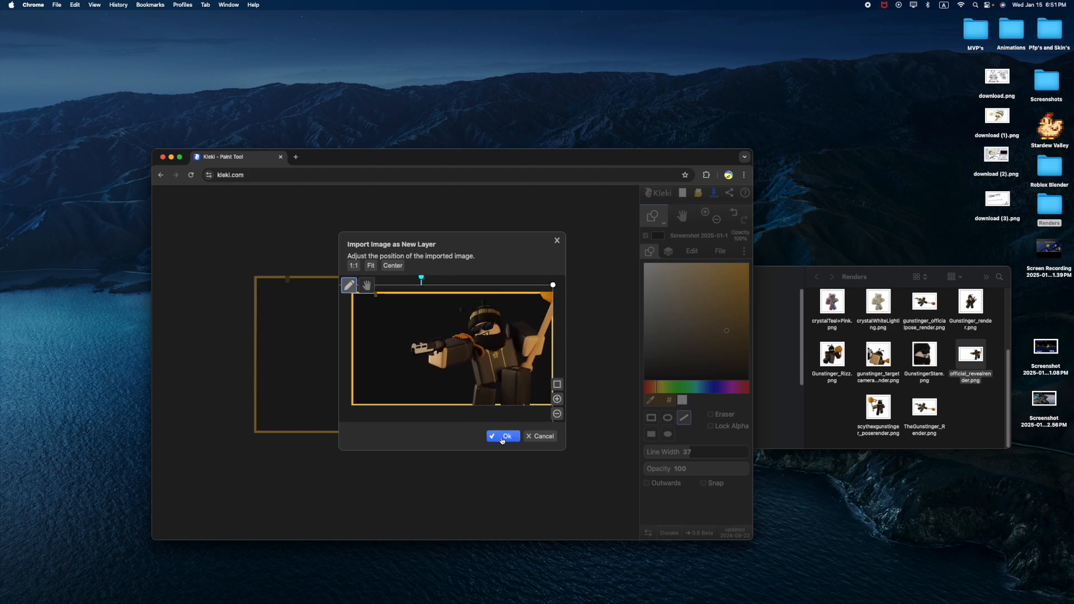
pyautogui.click(502, 439)
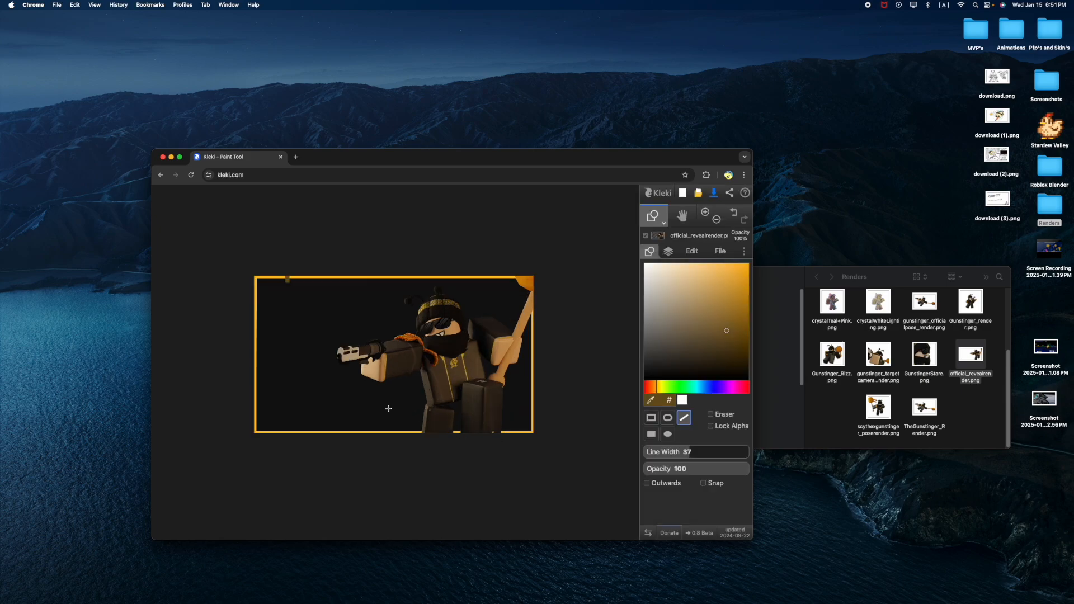
pyautogui.scroll(2, 388, 408)
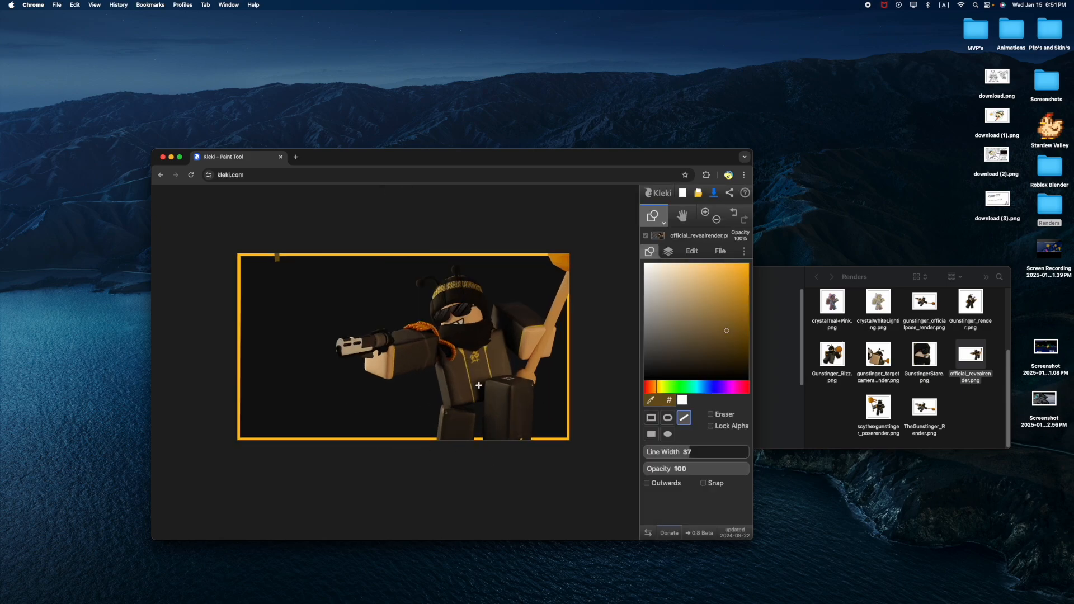
pyautogui.scroll(2, 476, 386)
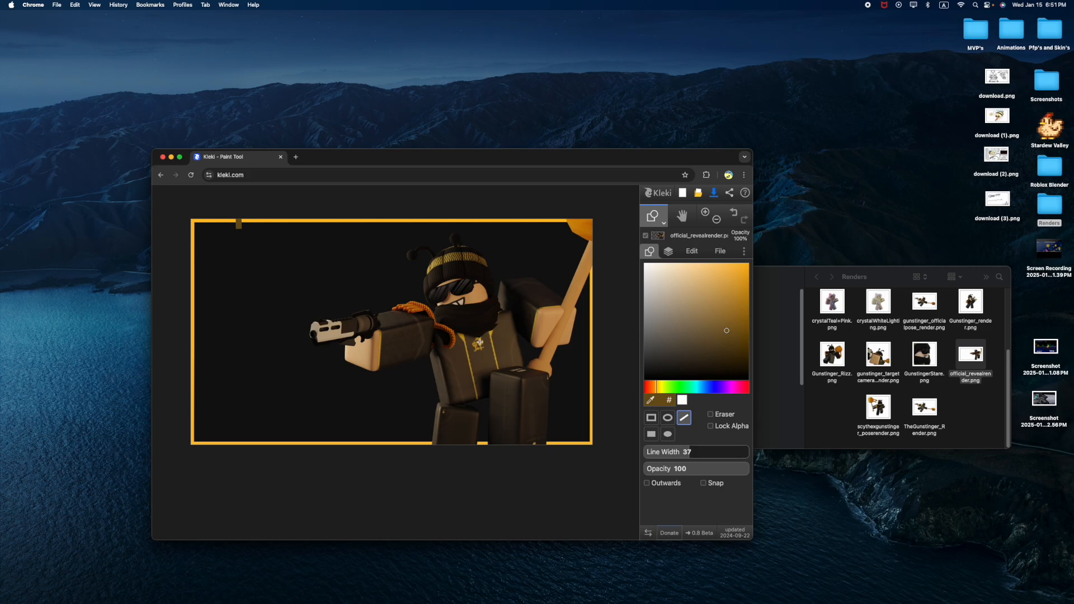
pyautogui.scroll(-3, 479, 342)
pyautogui.scroll(3, 316, 359)
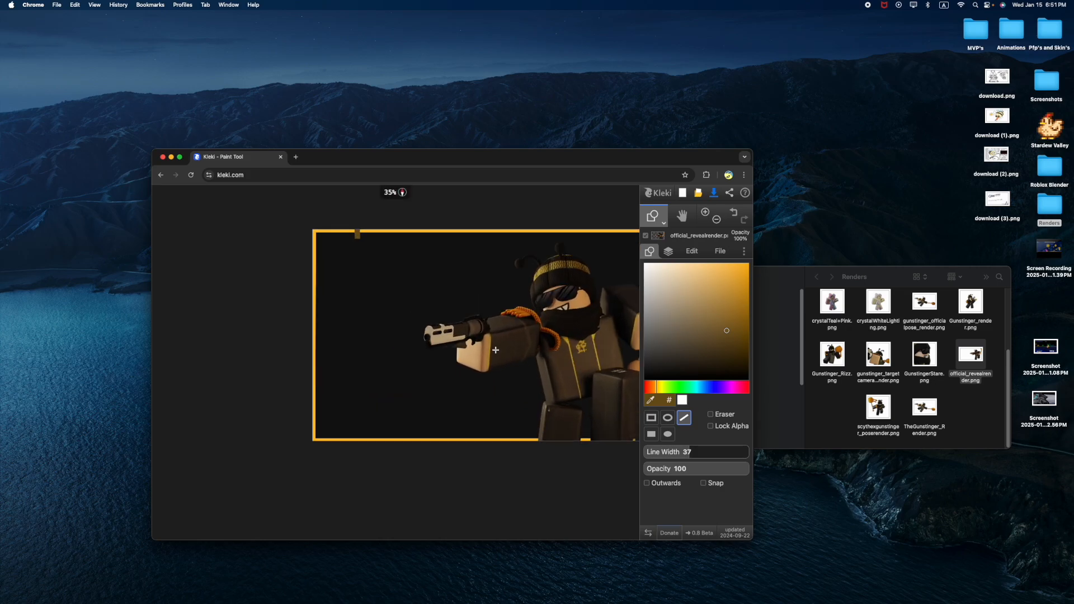
pyautogui.scroll(1, 496, 350)
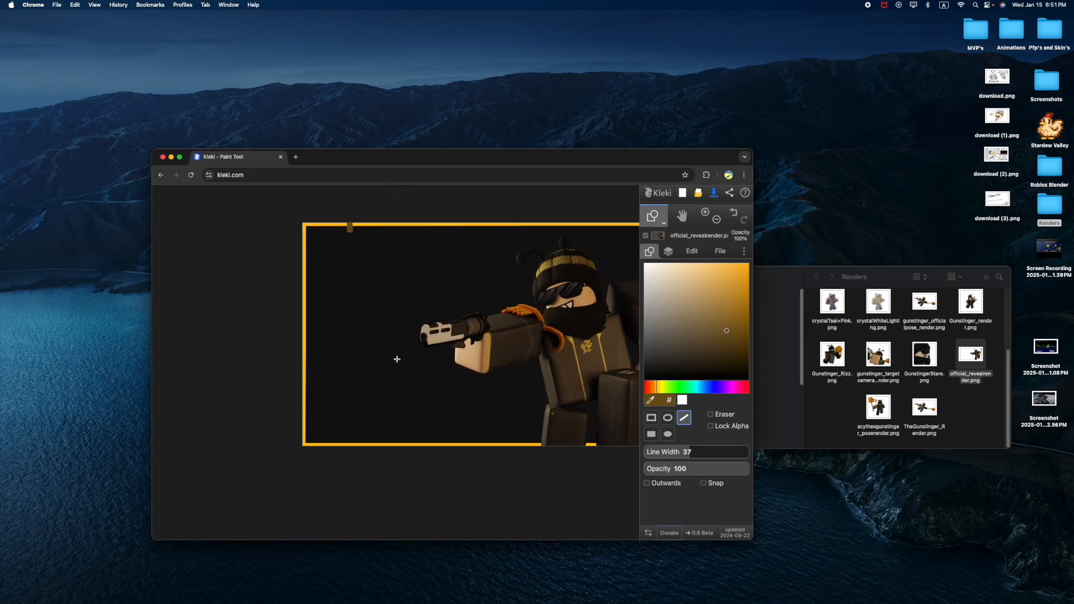
pyautogui.scroll(-2, 346, 359)
pyautogui.scroll(2, 570, 351)
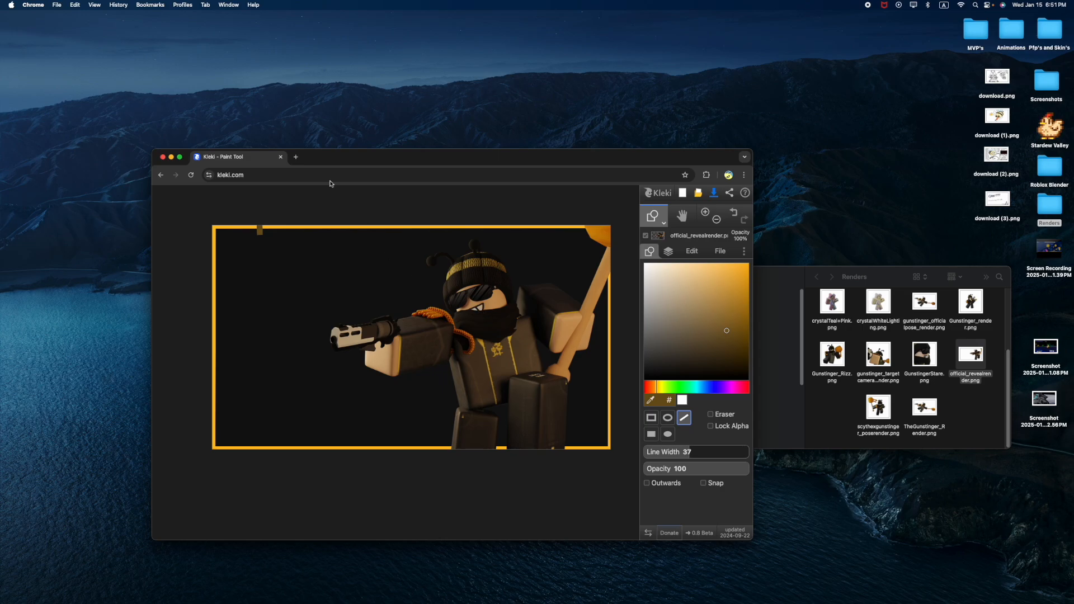
# - Search for "paint tool" in a new browser tab and open a second Kleki canvas from the results
pyautogui.click(296, 157)
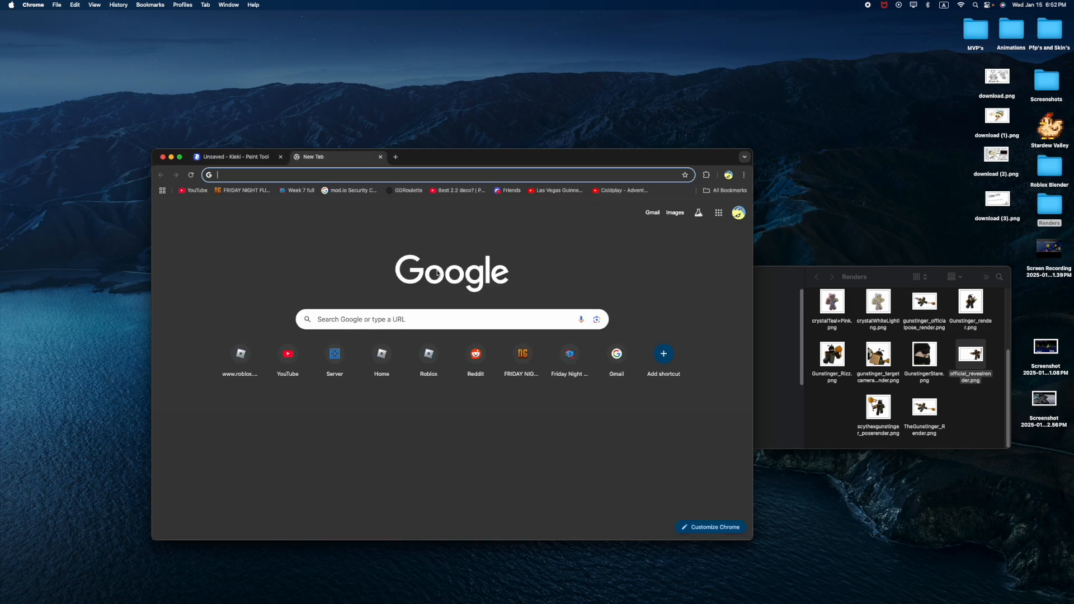
pyautogui.write('paint tool')
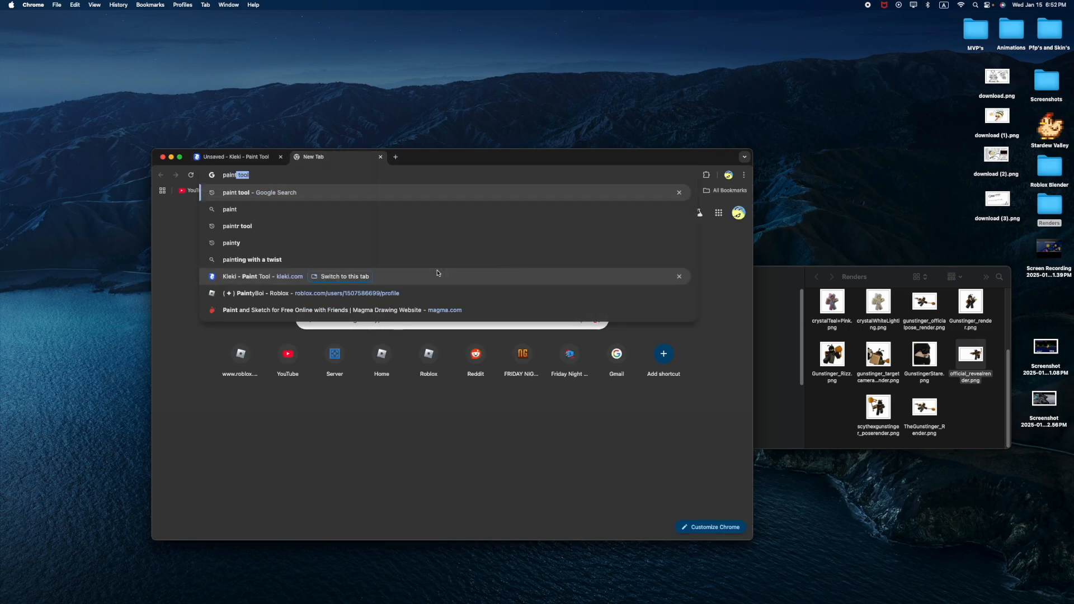
pyautogui.press('Return')
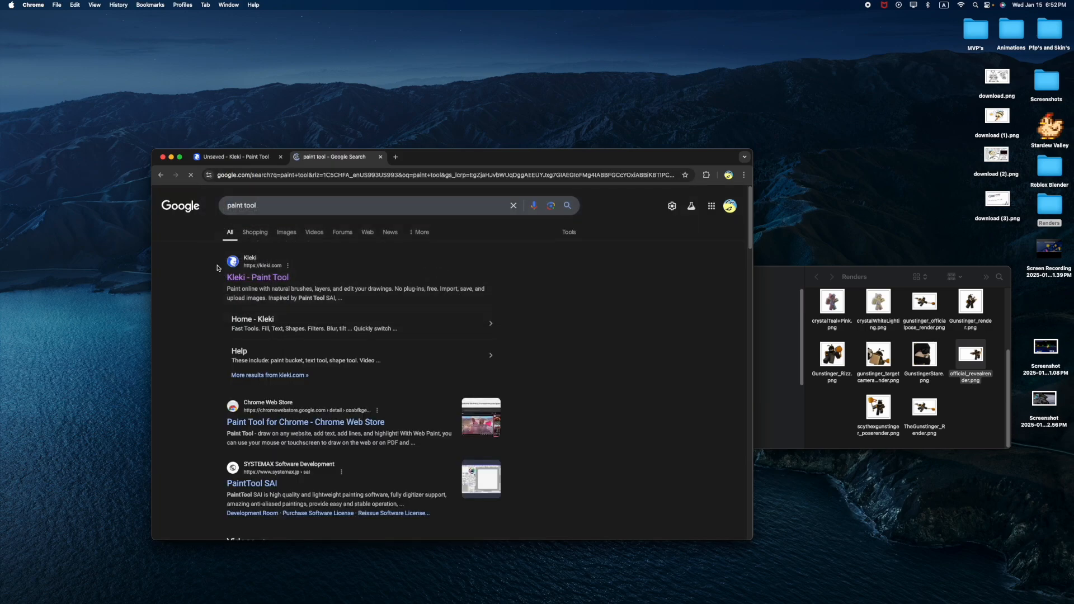
pyautogui.click(257, 278)
# - Close the Renders folder window
pyautogui.moveTo(831, 355); pyautogui.dragTo(814, 303)
pyautogui.click(814, 304)
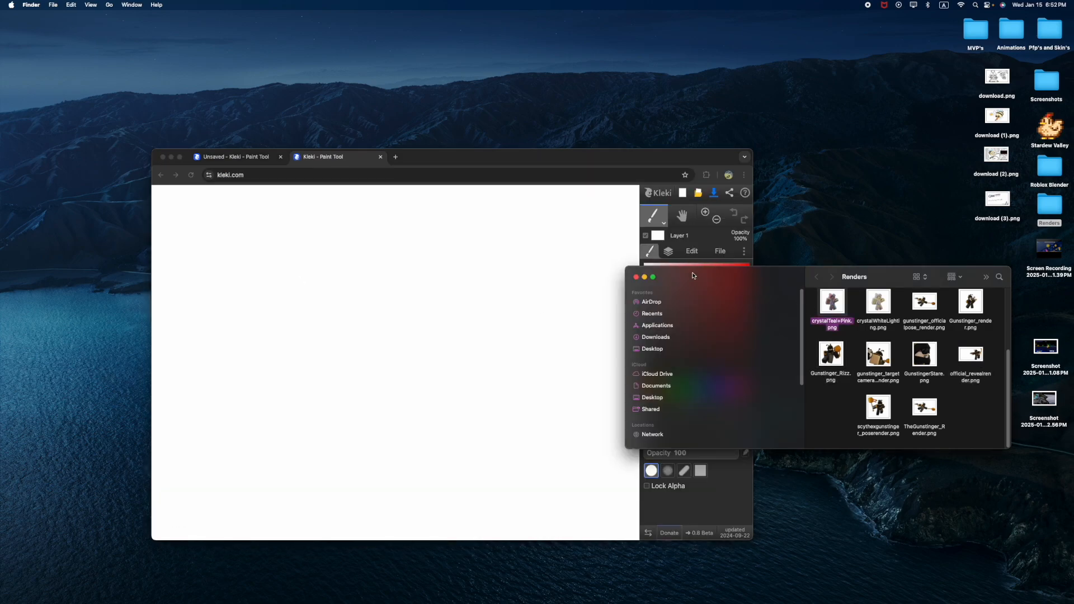
pyautogui.click(636, 277)
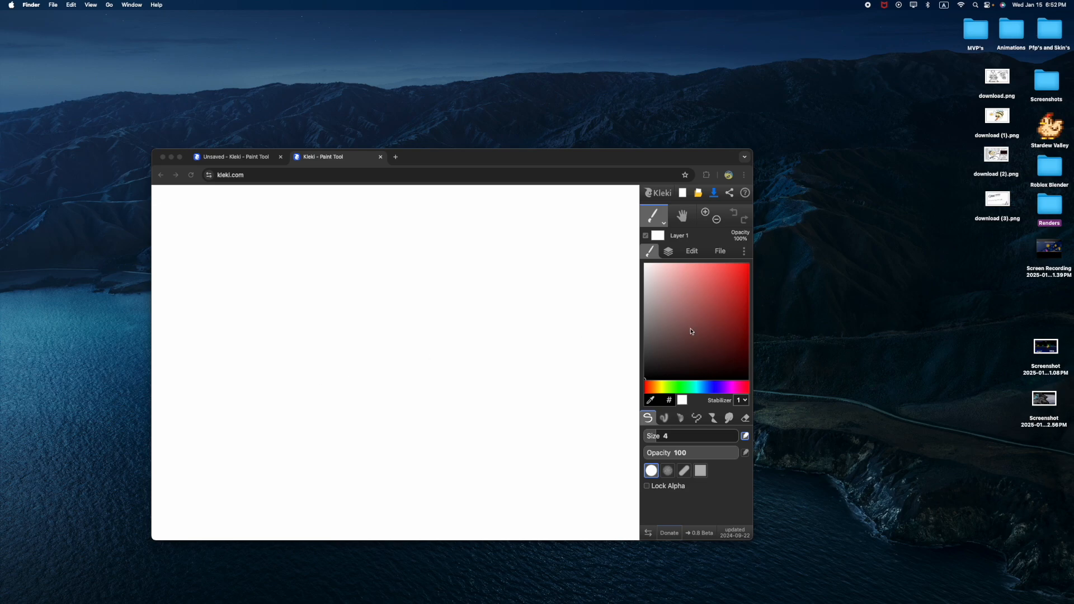
# - Crop/Extend the new canvas with Left 0, Right 394, Top -325 and Bottom 0, using a transparent fill
pyautogui.scroll(-2, 494, 324)
pyautogui.click(692, 251)
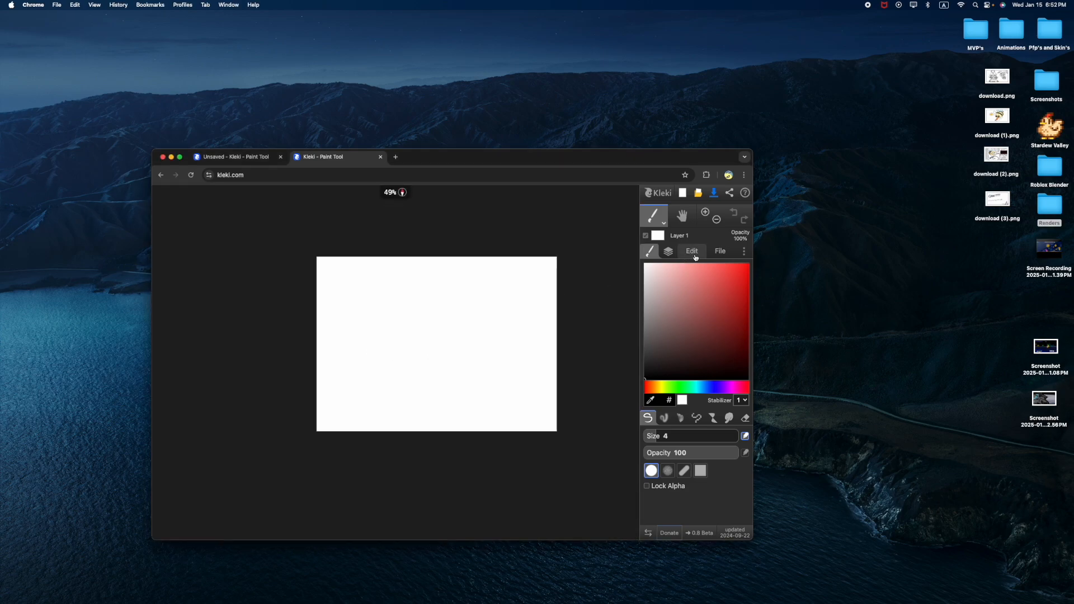
pyautogui.click(671, 270)
pyautogui.moveTo(451, 312); pyautogui.dragTo(537, 359)
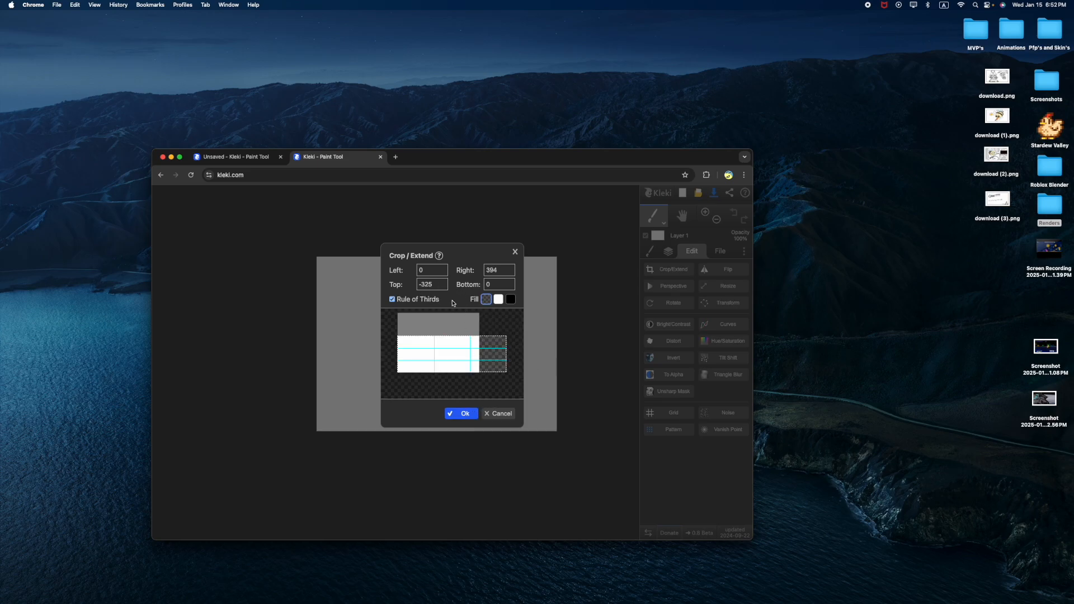
pyautogui.click(462, 414)
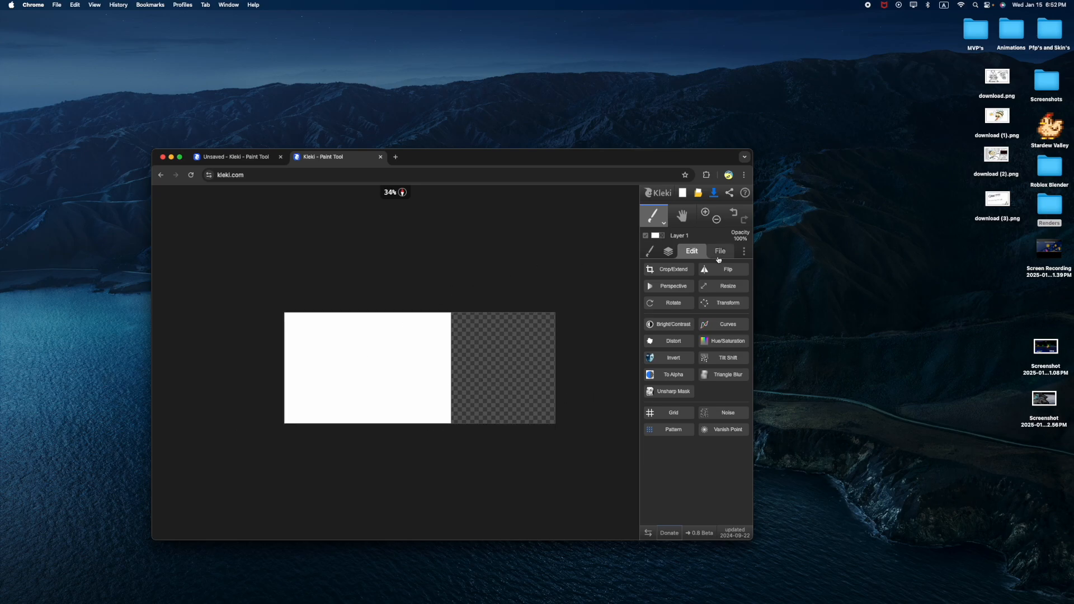
# - Erase the white area of the canvas to transparency using the Paint Bucket with Eraser enabled
pyautogui.click(658, 222)
pyautogui.click(659, 244)
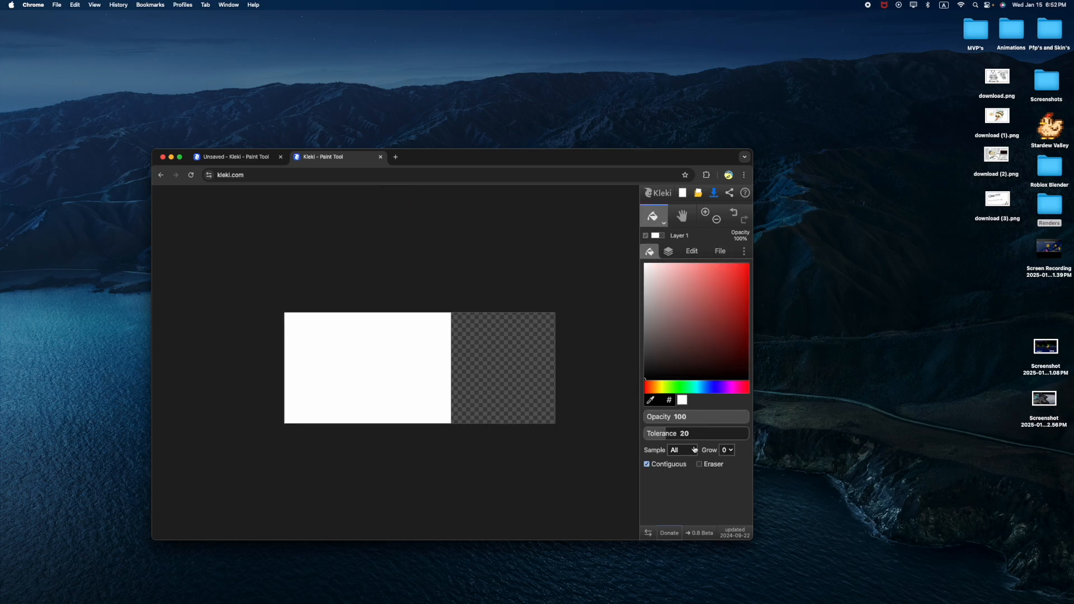
pyautogui.click(405, 376)
pyautogui.scroll(1, 384, 431)
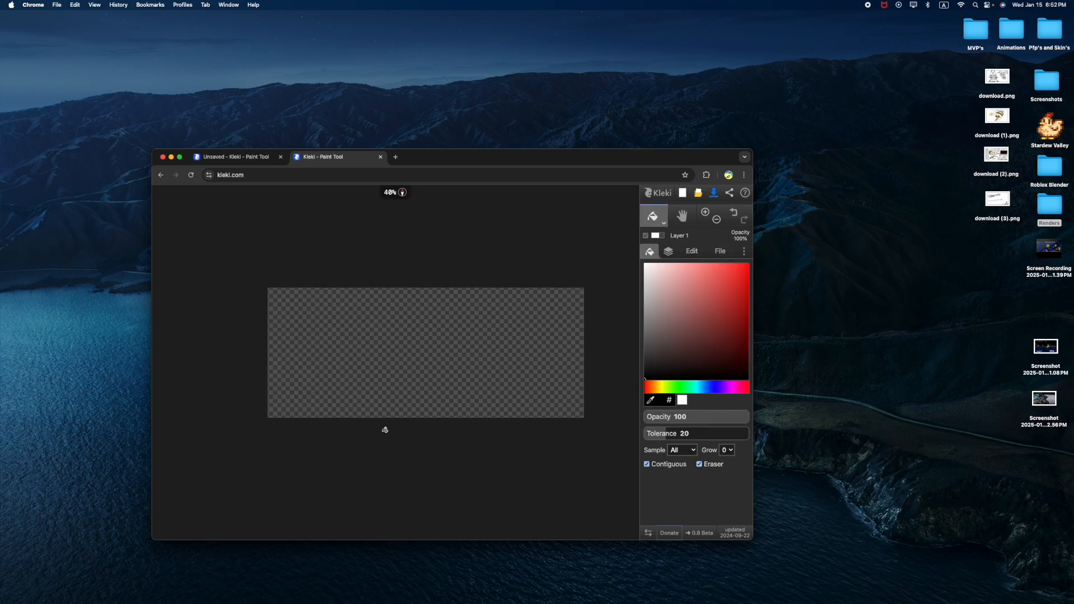
# - Start a Text object on the transparent canvas and set its font size to 300
pyautogui.click(657, 222)
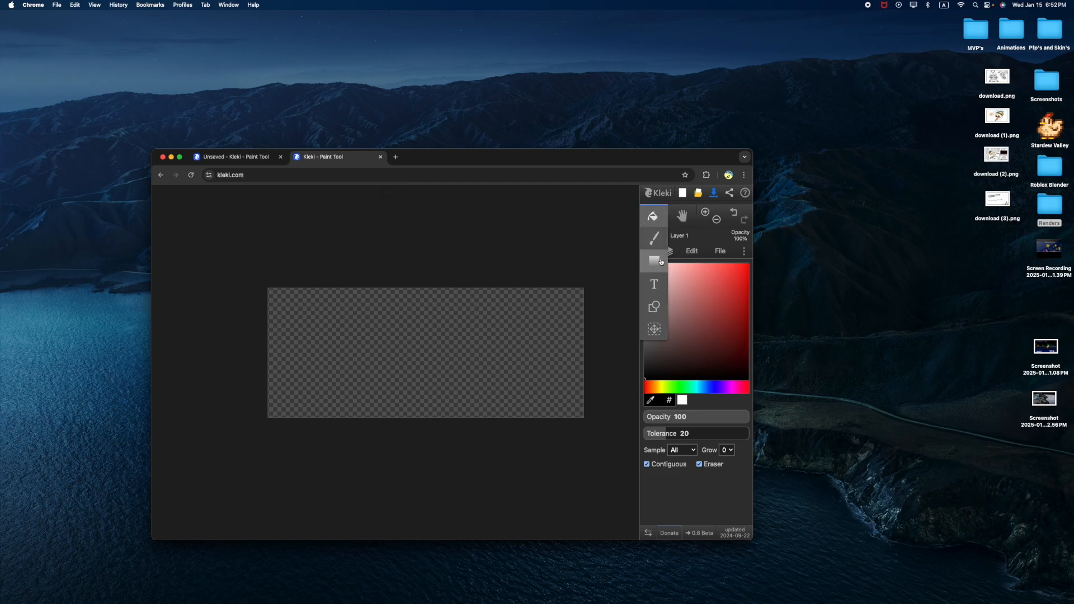
pyautogui.click(655, 284)
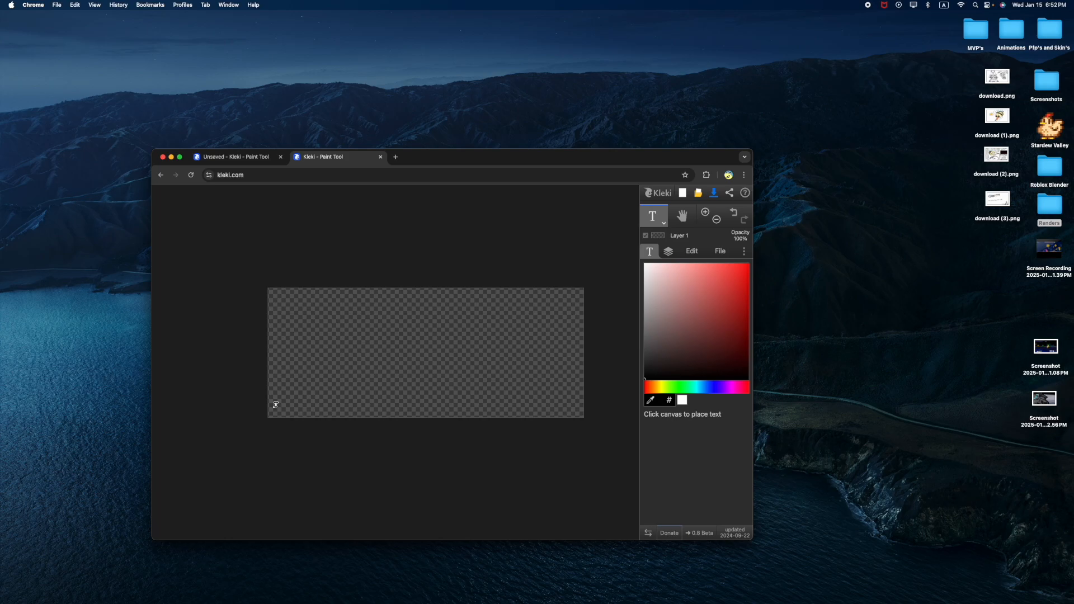
pyautogui.click(284, 345)
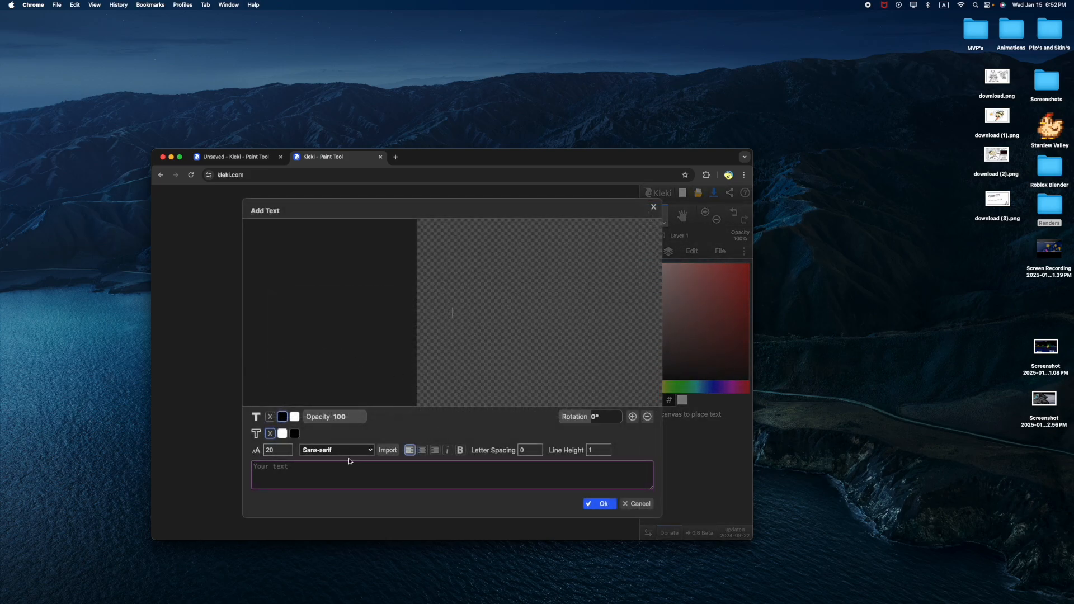
pyautogui.click(275, 450)
pyautogui.write('300')
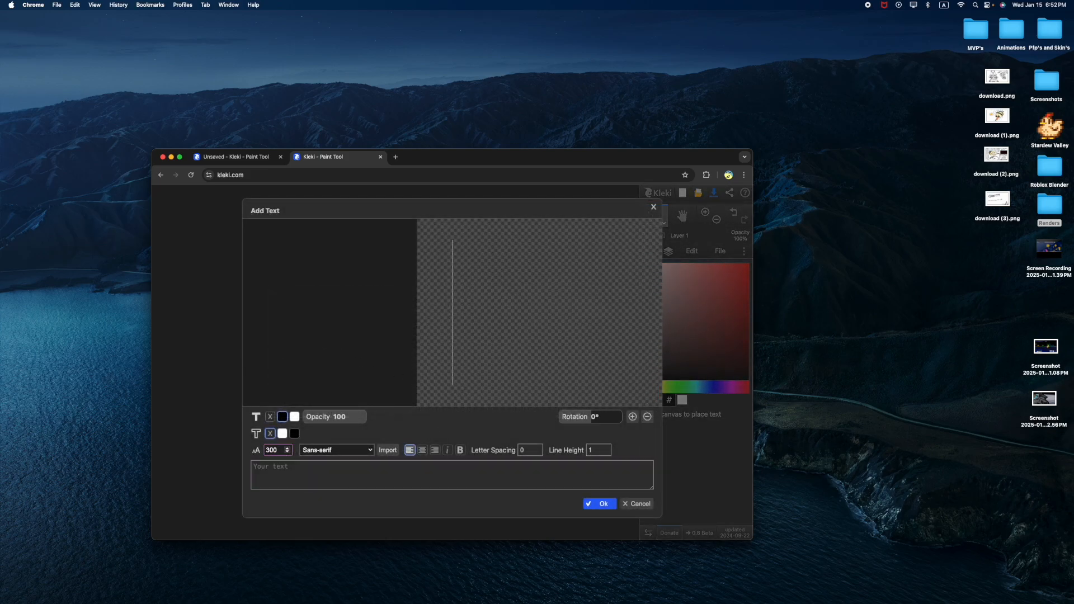
# - Enter the text "How 2" with "Gunstinger" on a second line, and indent the first line with spaces to center it
pyautogui.click(284, 476)
pyautogui.write('How 2')
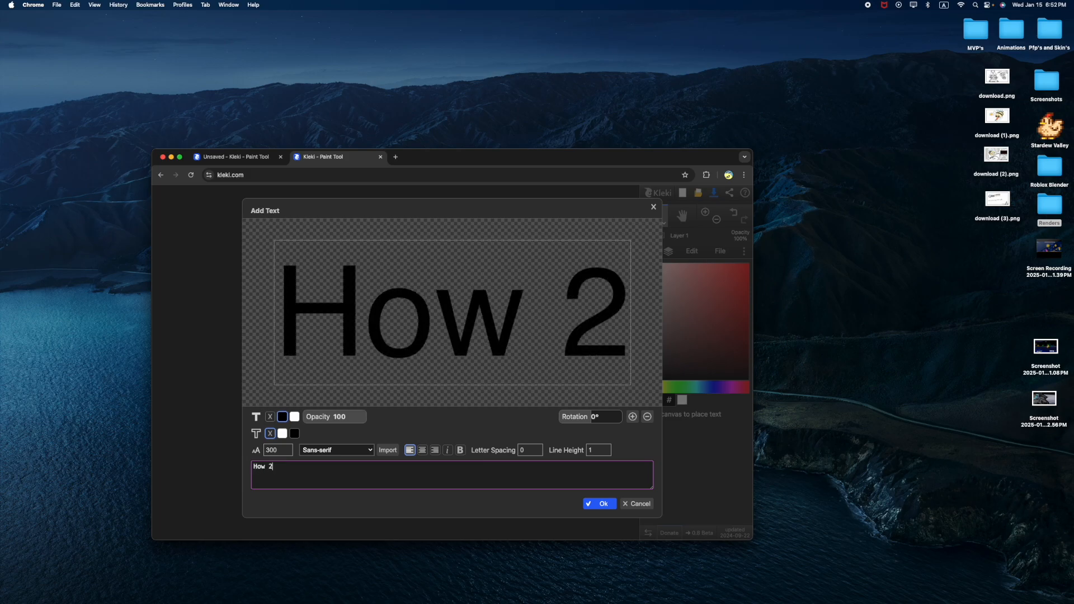
pyautogui.press('Return')
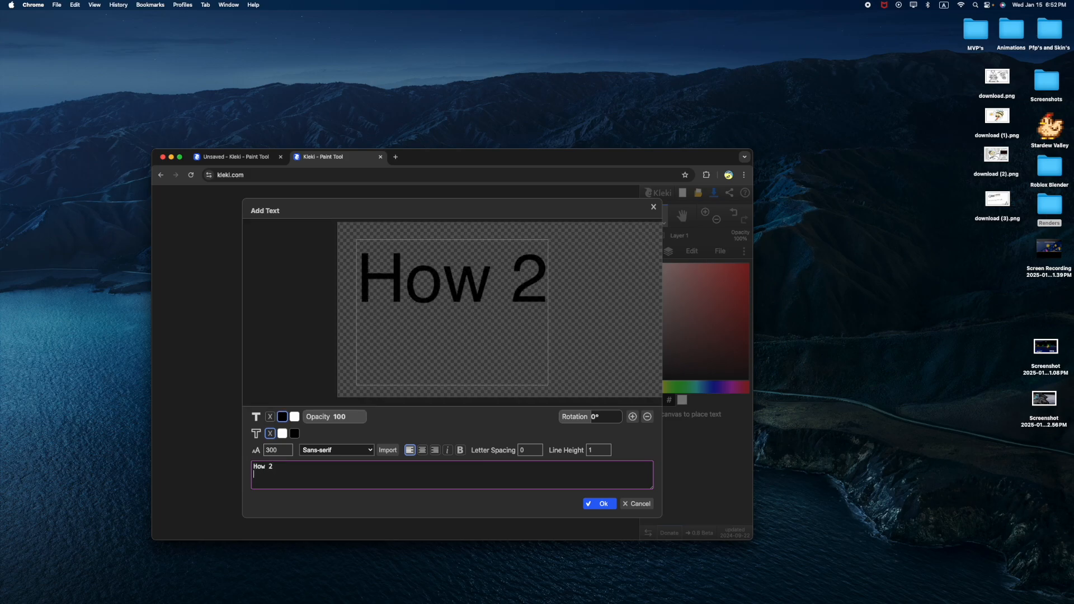
pyautogui.write("'Stinger")
pyautogui.press('BackSpace')
pyautogui.press('BackSpace')
pyautogui.press('BackSpace')
pyautogui.press('BackSpace')
pyautogui.press('BackSpace')
pyautogui.press('BackSpace')
pyautogui.press('BackSpace')
pyautogui.press('BackSpace')
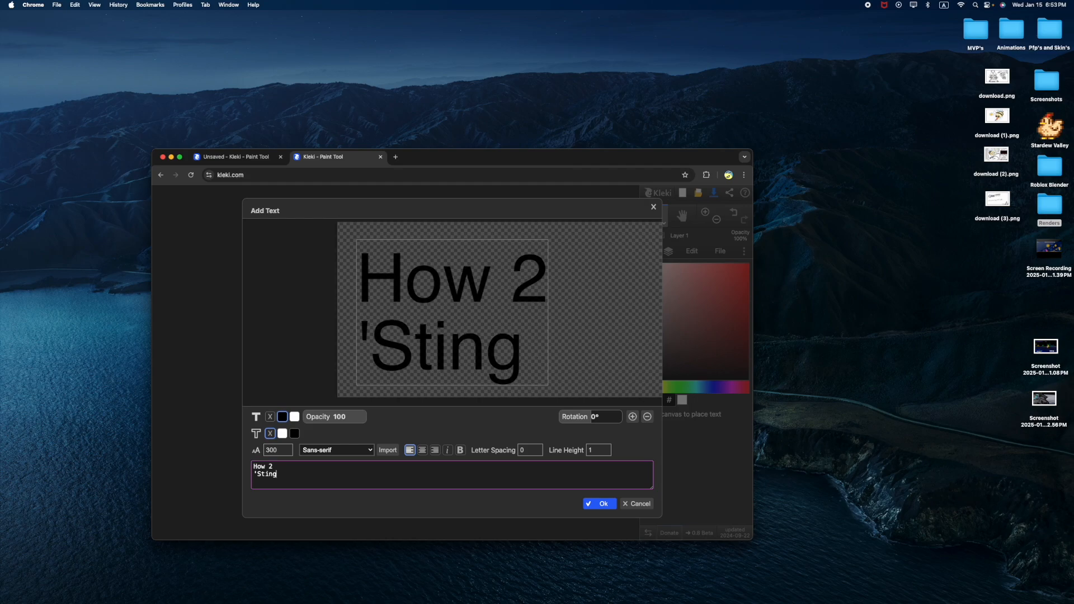
pyautogui.write('Gunstinger')
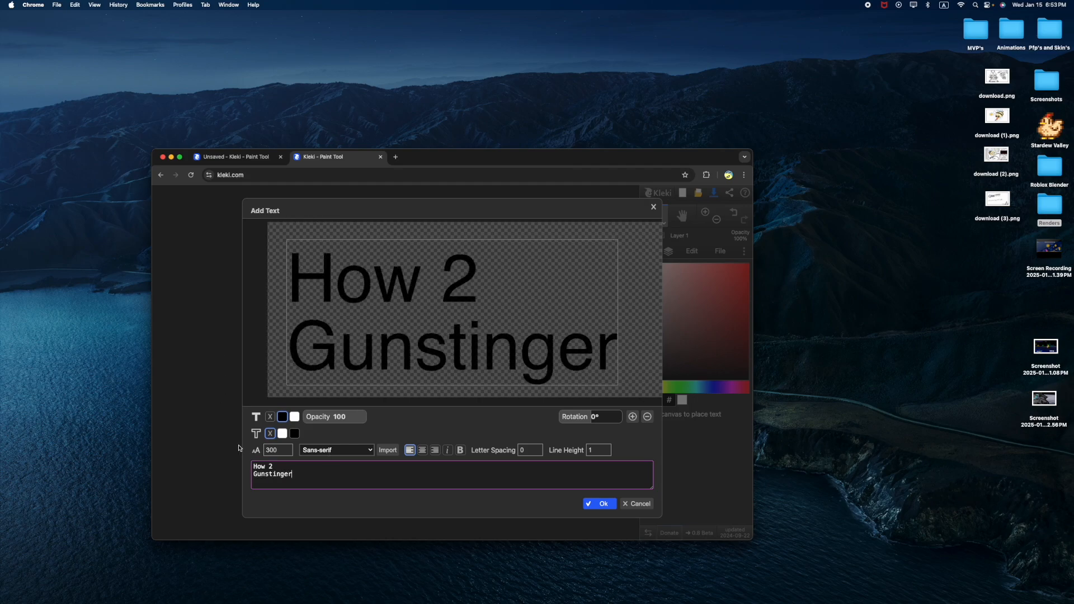
pyautogui.click(251, 467)
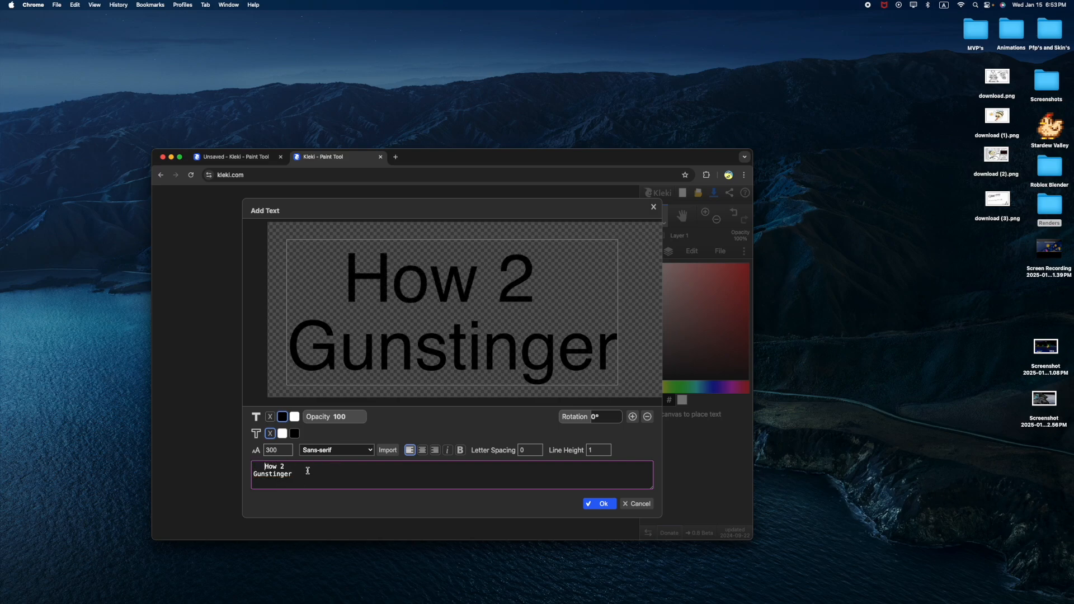
# - Set the text font to PassionOne with a white outline of line width 27, and place it centered on the canvas
pyautogui.click(322, 450)
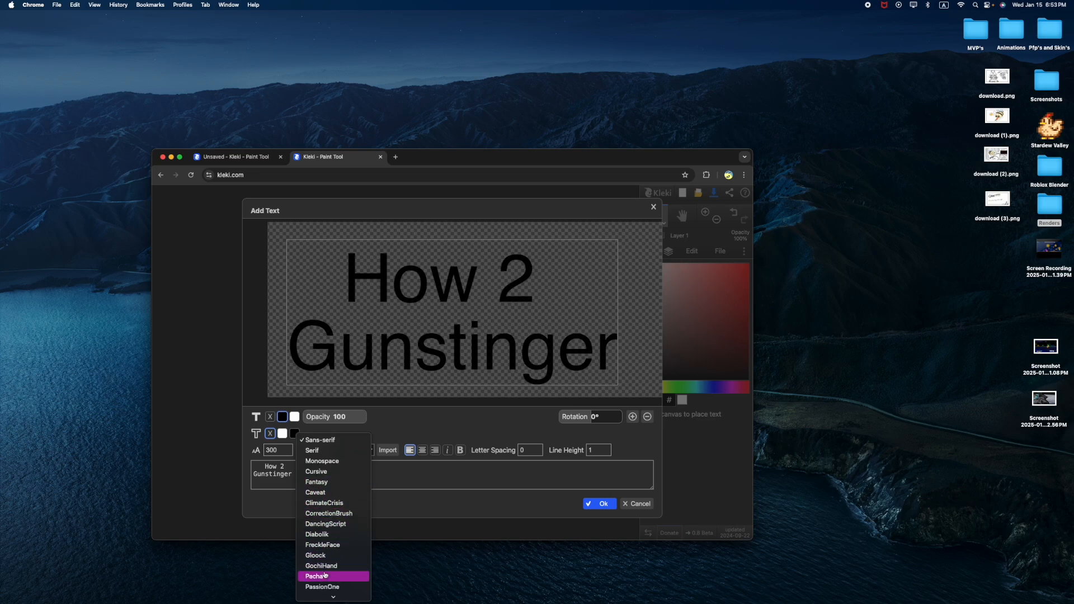
pyautogui.click(327, 583)
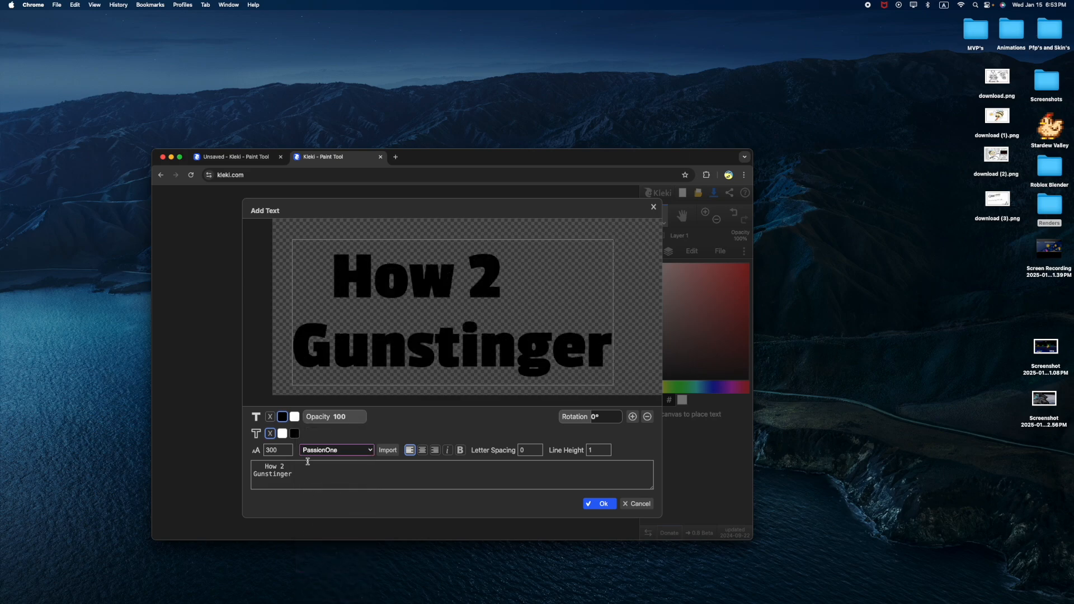
pyautogui.click(282, 434)
pyautogui.moveTo(369, 437); pyautogui.dragTo(403, 433)
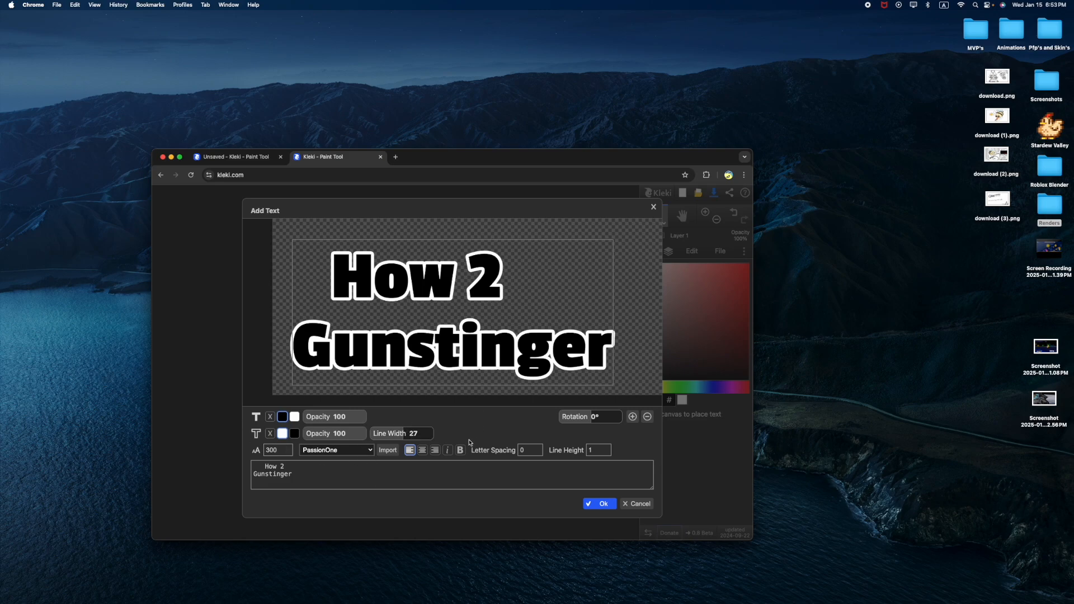
pyautogui.moveTo(651, 341); pyautogui.dragTo(608, 350)
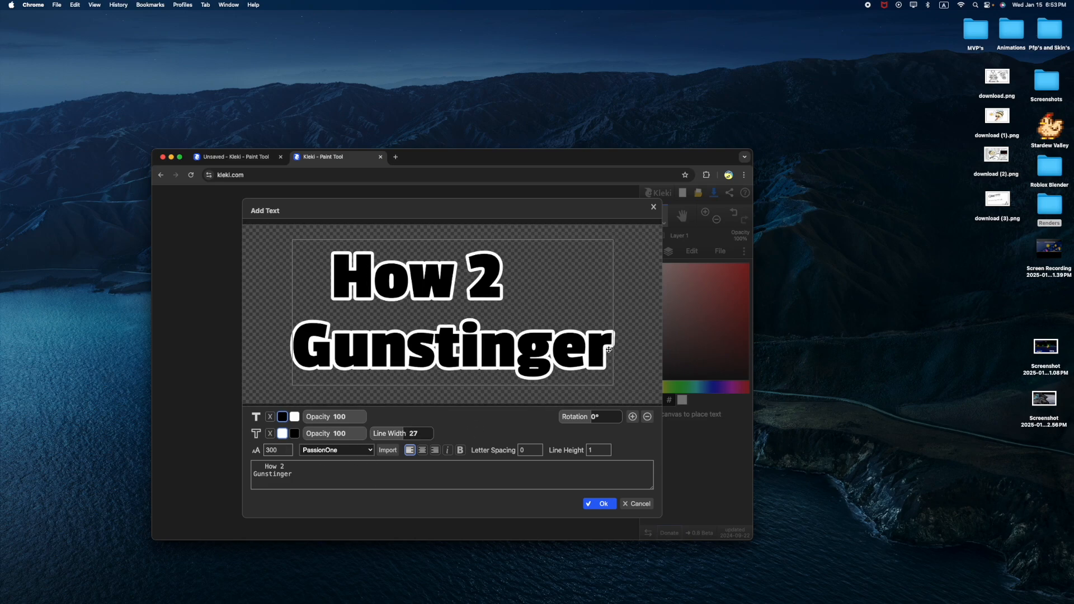
pyautogui.click(603, 504)
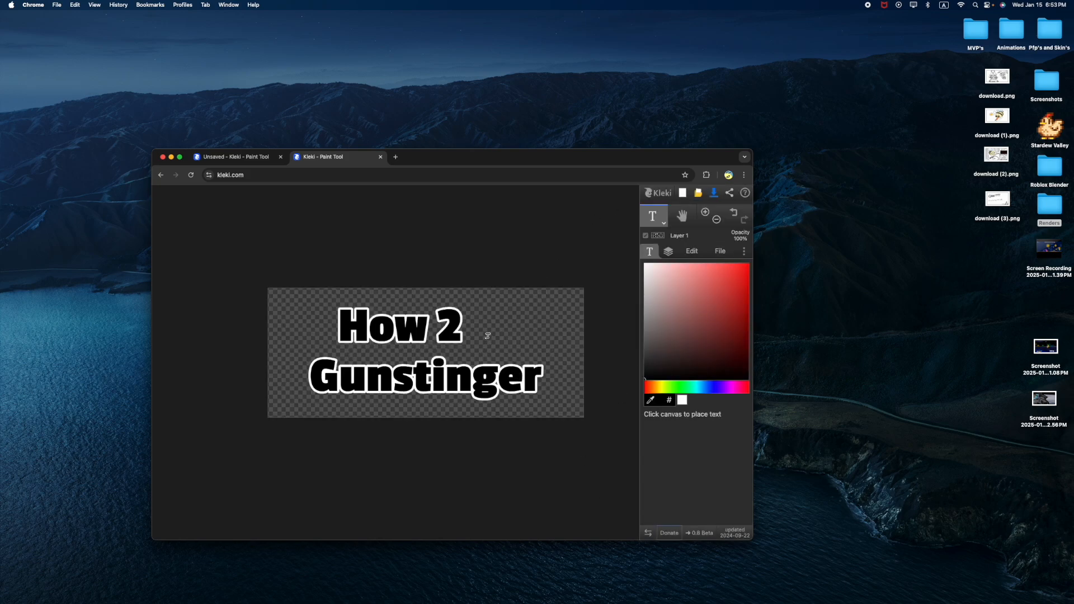
# - Apply Perspective to the "How 2 Gunstinger" text, pulling the upper-left corner inward so the lettering slants and grows toward its right end
pyautogui.click(688, 256)
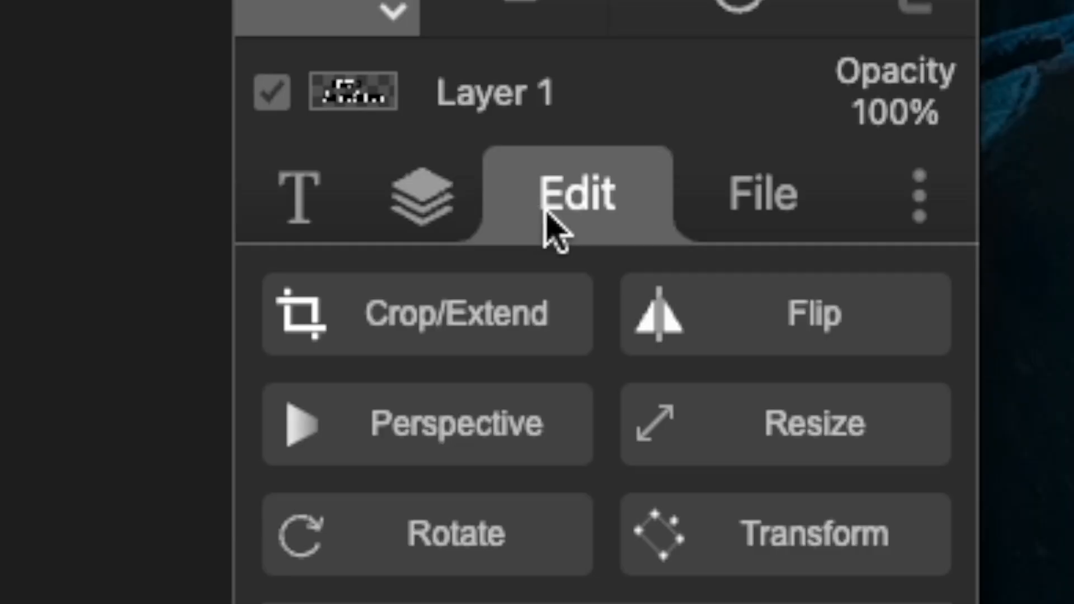
pyautogui.click(399, 433)
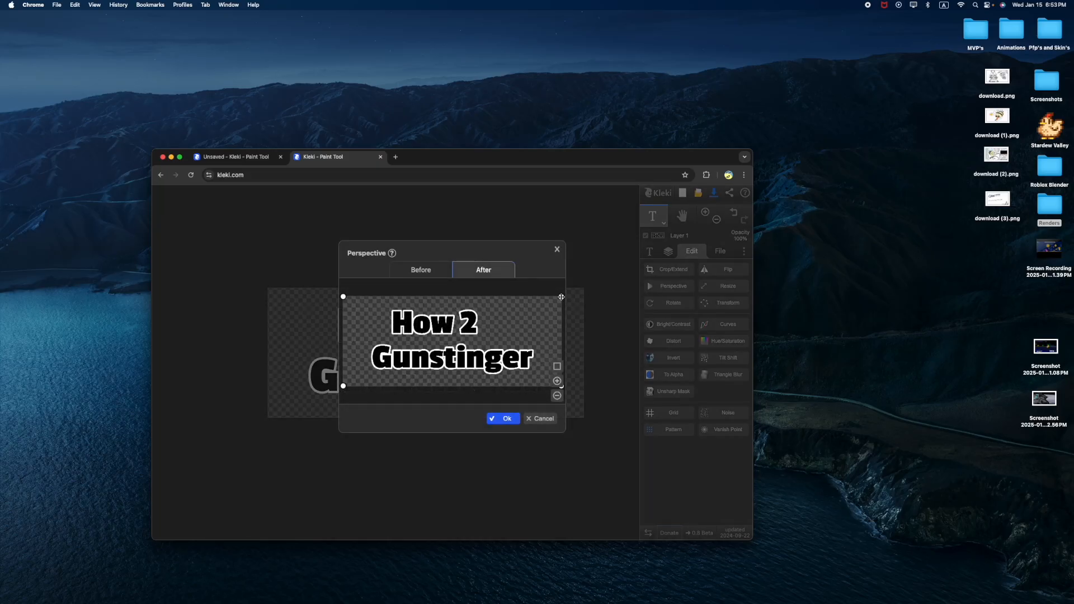
pyautogui.moveTo(561, 297)
pyautogui.mouseDown()
pyautogui.moveTo(499, 313)
pyautogui.moveTo(428, 303)
pyautogui.moveTo(499, 316)
pyautogui.moveTo(559, 296)
pyautogui.mouseUp()
pyautogui.hotkey('ctrl', 'Tab')
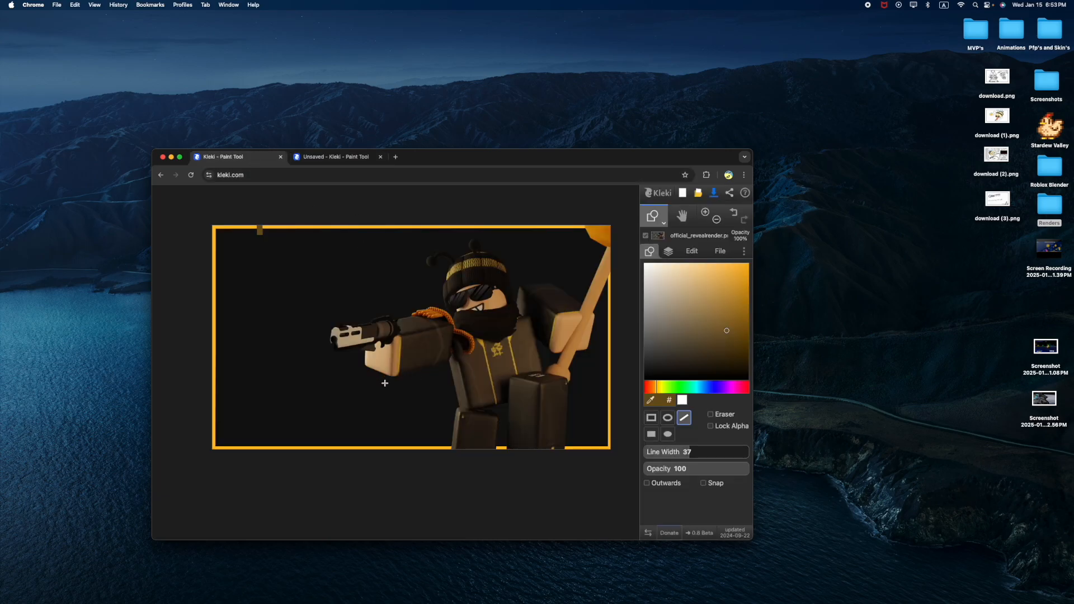
pyautogui.hotkey('ctrl', 'Tab')
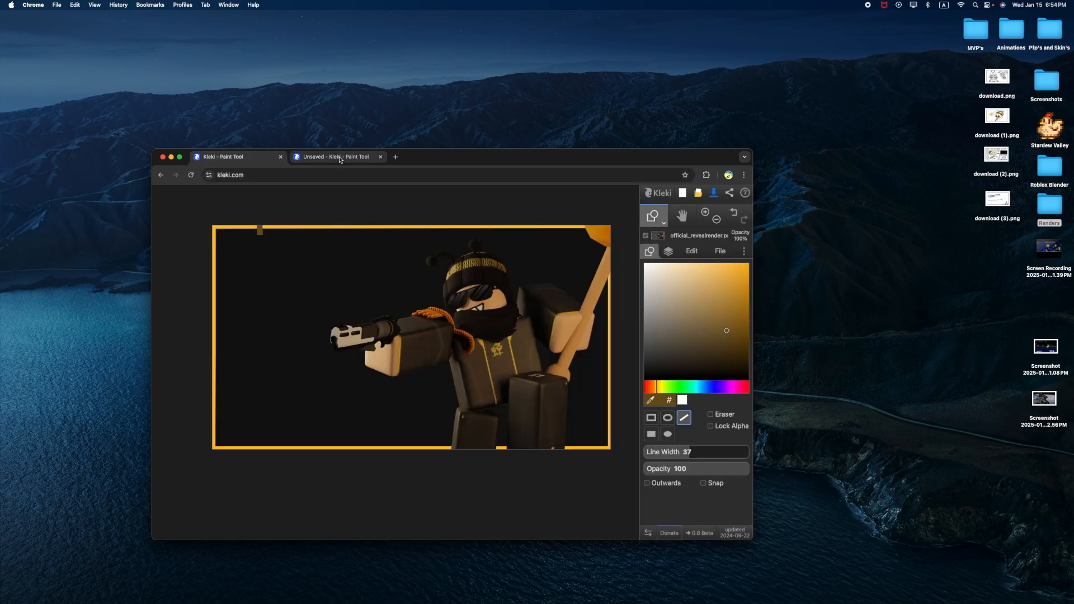
pyautogui.moveTo(343, 297); pyautogui.dragTo(386, 330)
pyautogui.click(507, 418)
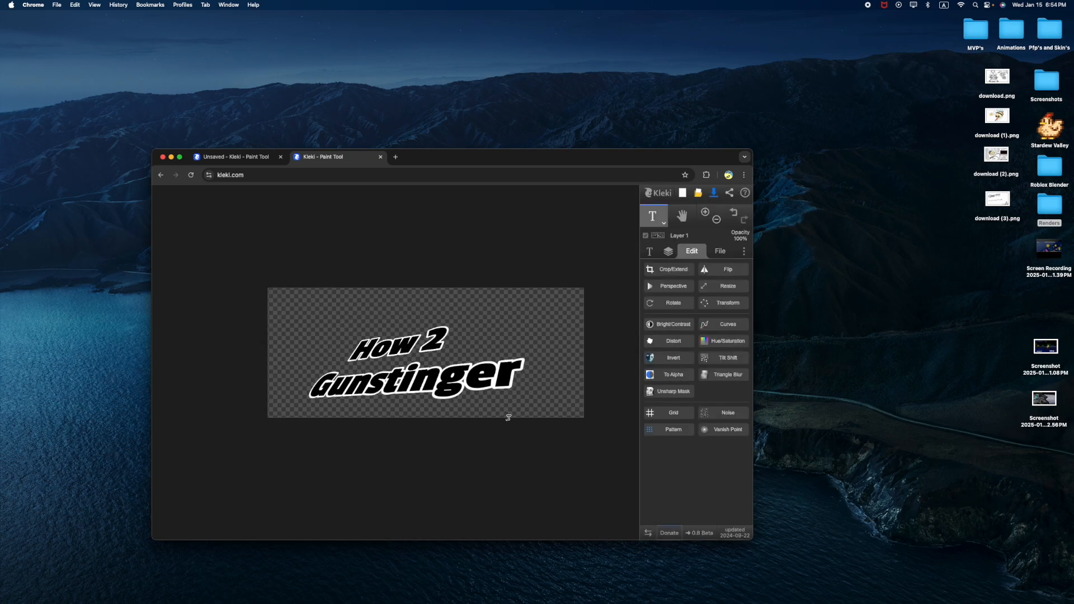
# - Export the slanted text as a PNG and import it as a new layer in the character image, positioned in the lower-left area
pyautogui.click(713, 192)
pyautogui.moveTo(636, 192); pyautogui.dragTo(434, 305)
pyautogui.press('super+1')
pyautogui.moveTo(414, 348); pyautogui.dragTo(404, 362)
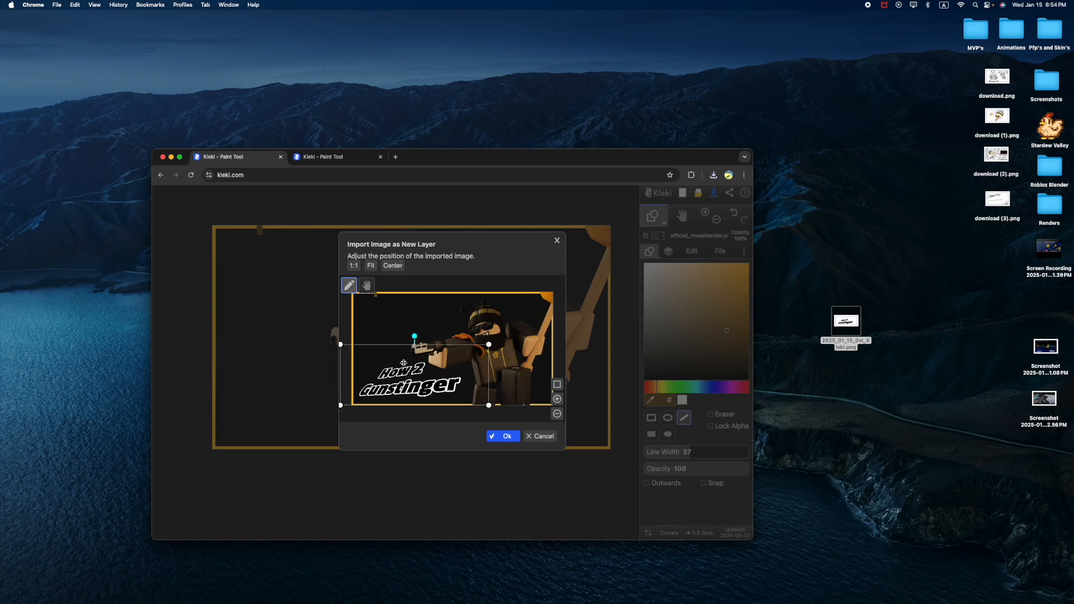
pyautogui.moveTo(403, 363); pyautogui.dragTo(402, 363)
pyautogui.click(503, 436)
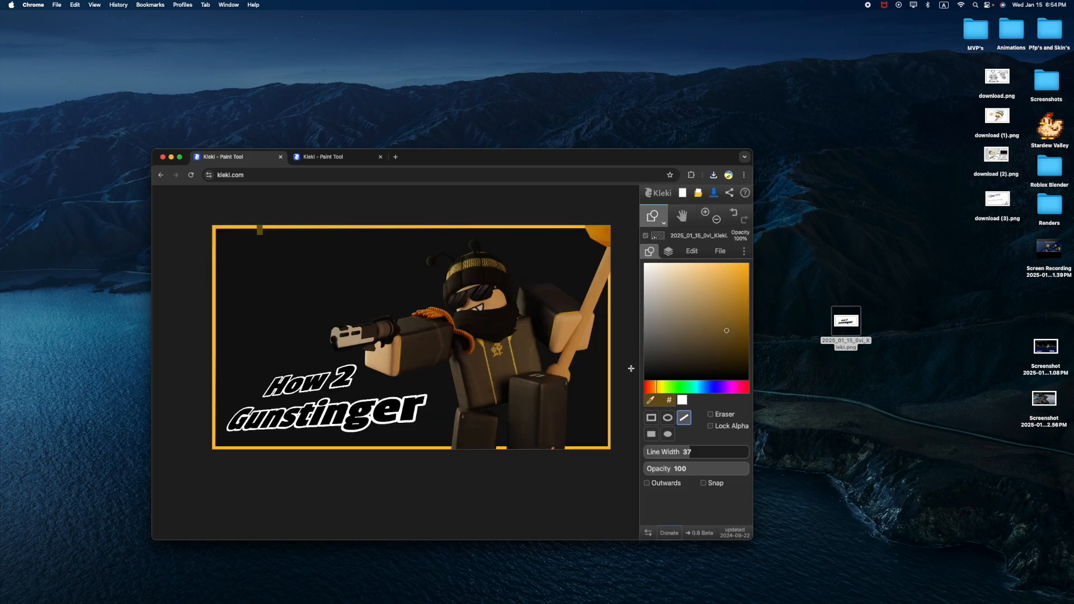
# - Return to the text canvas and undo the perspective and the "How 2 Gunstinger" text
pyautogui.click(327, 157)
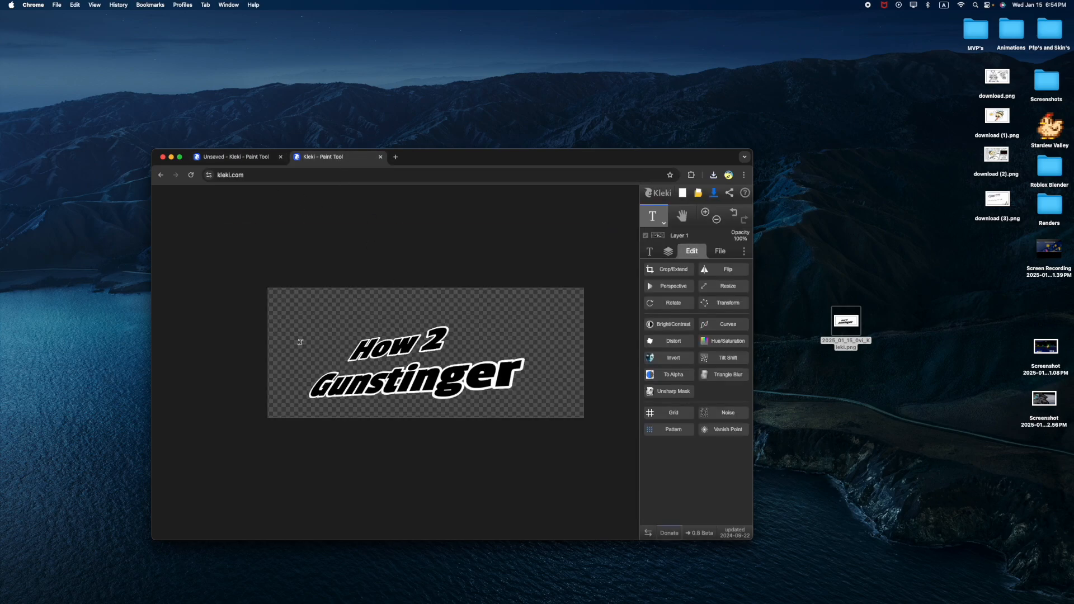
pyautogui.click(732, 213)
pyautogui.click(732, 213)
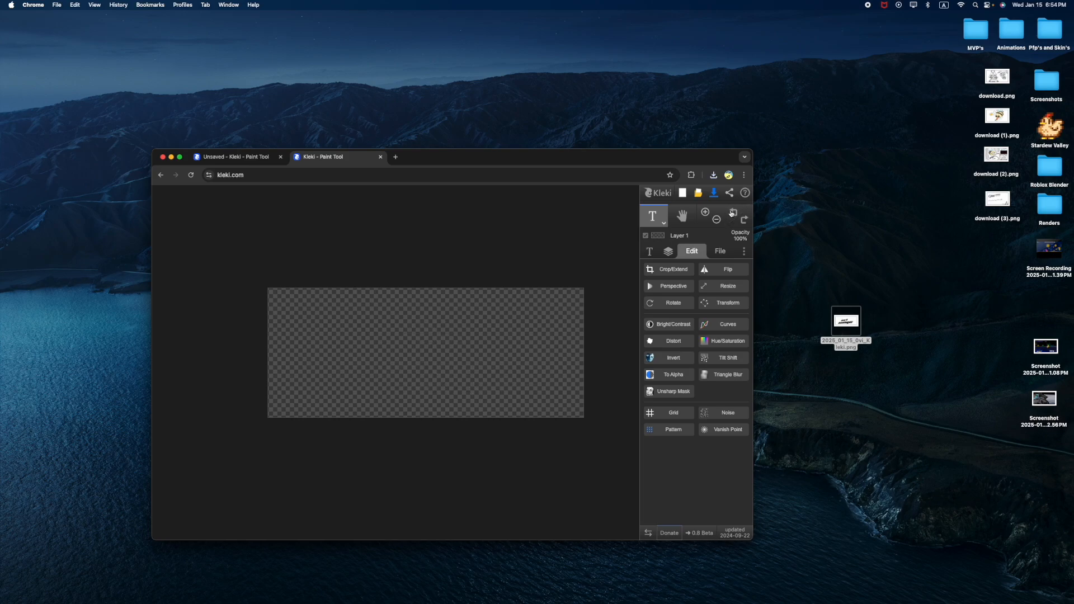
# - Start a new text object reading "Phighting! Guide" and shift it toward the left edge of the canvas
pyautogui.click(650, 255)
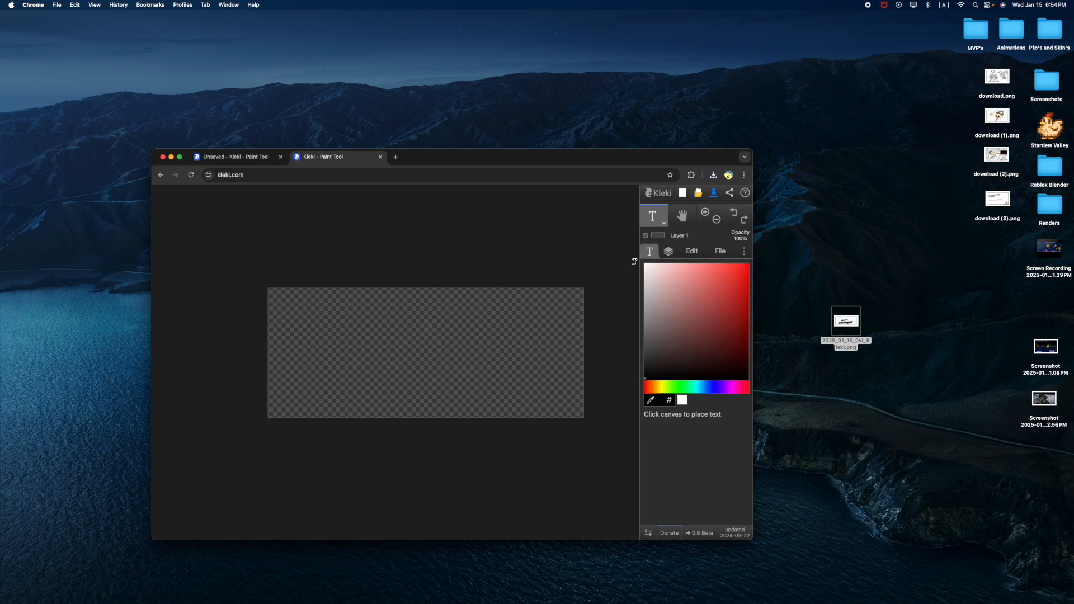
pyautogui.click(330, 350)
pyautogui.write('Phighti')
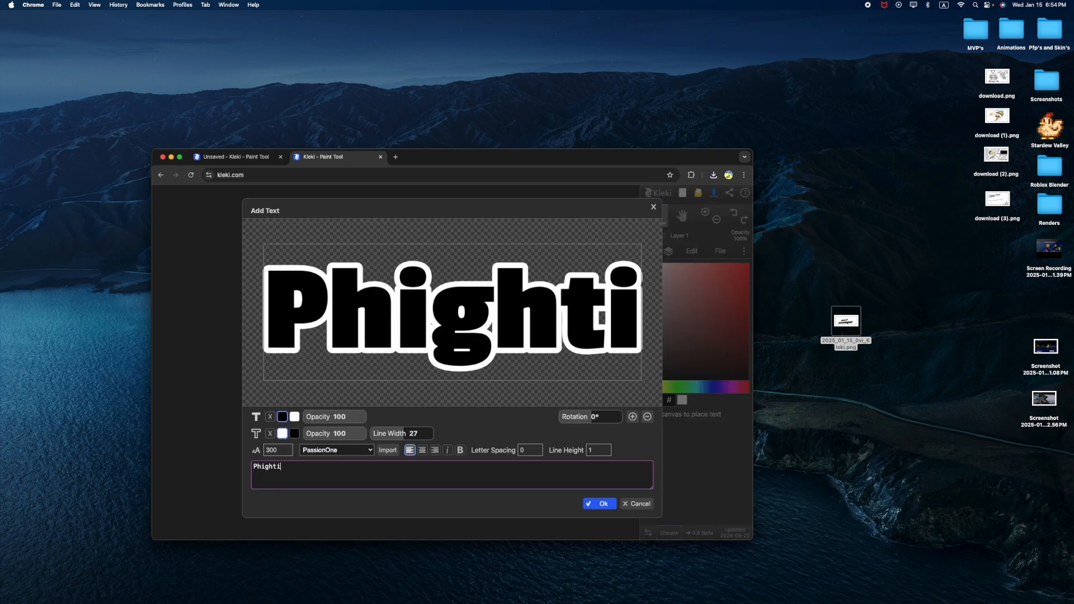
pyautogui.write('ng! Guide')
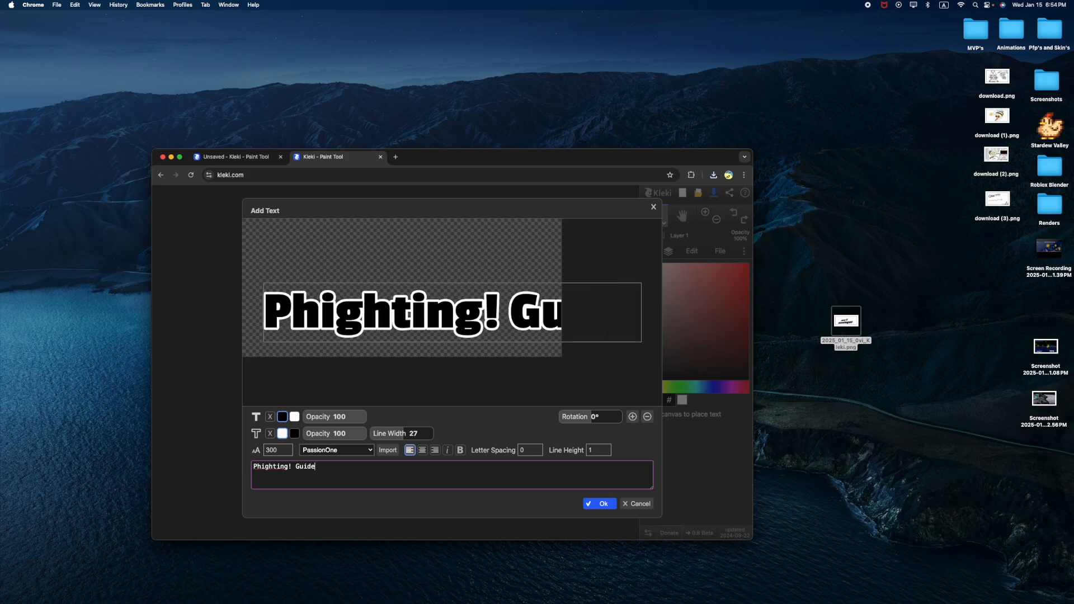
pyautogui.moveTo(435, 290); pyautogui.dragTo(475, 308)
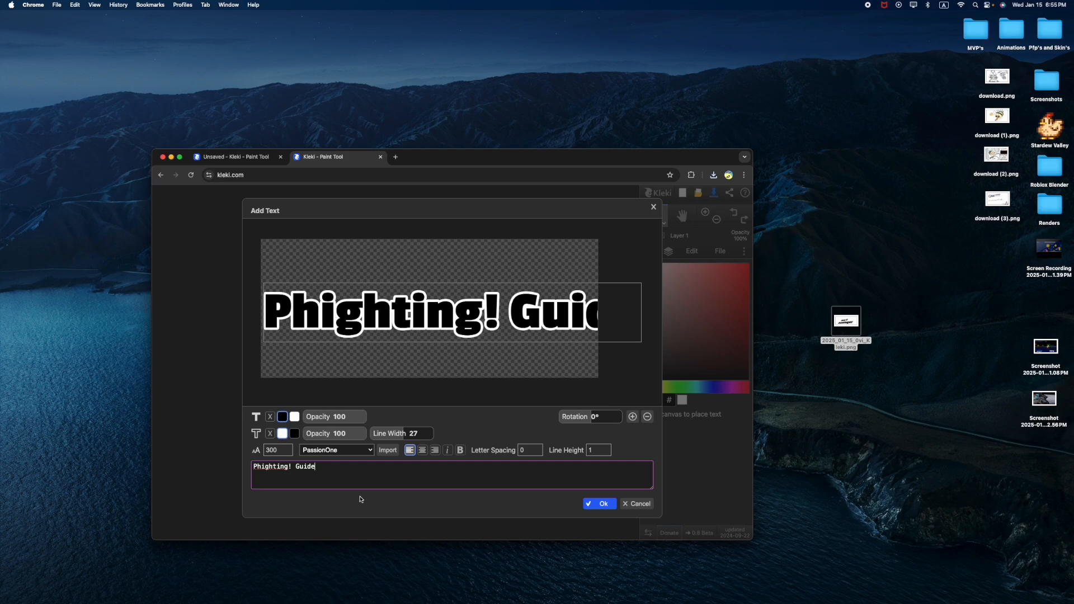
# - Set the "Phighting! Guide" font size to 250 and place the text on the canvas
pyautogui.click(278, 451)
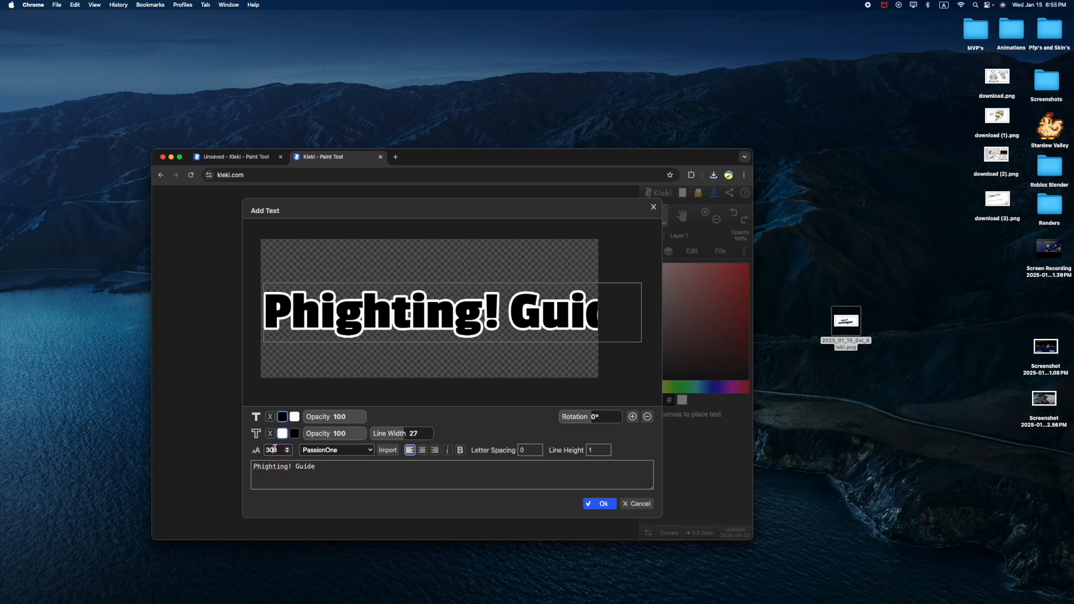
pyautogui.write('27')
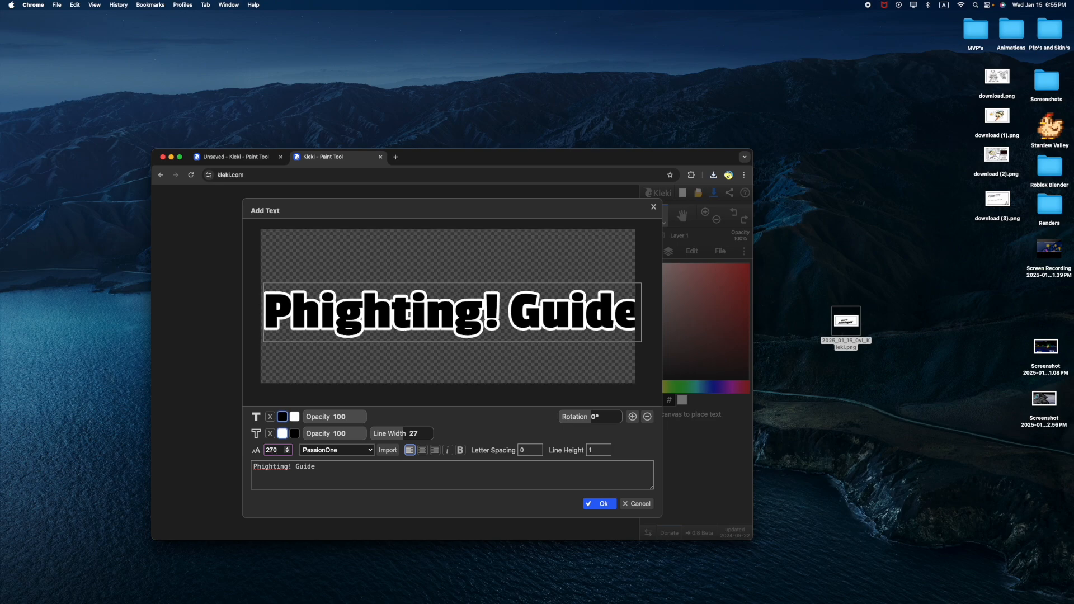
pyautogui.write('0')
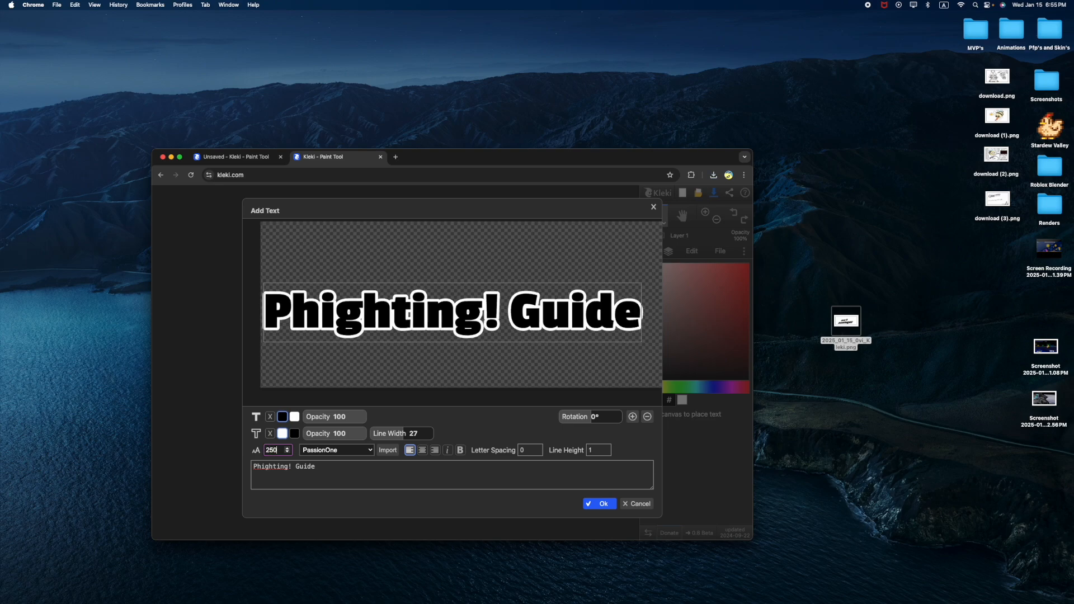
pyautogui.click(539, 475)
pyautogui.click(599, 504)
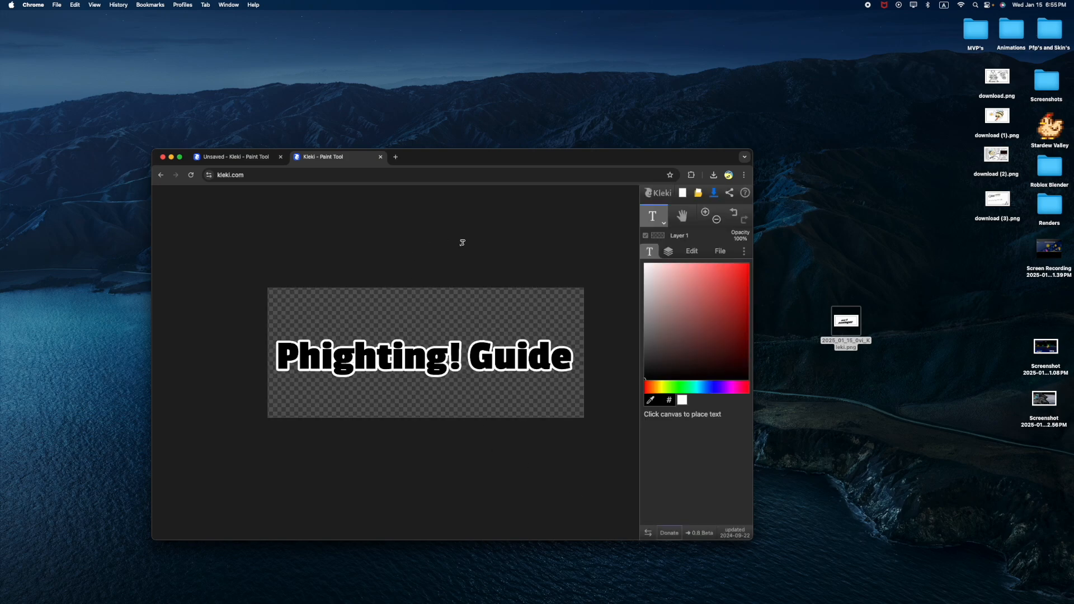
# - Apply Perspective to the "Phighting! Guide" text, pulling the upper-right corner inward so the lettering shrinks toward its right end
pyautogui.click(675, 254)
pyautogui.click(691, 250)
pyautogui.click(670, 269)
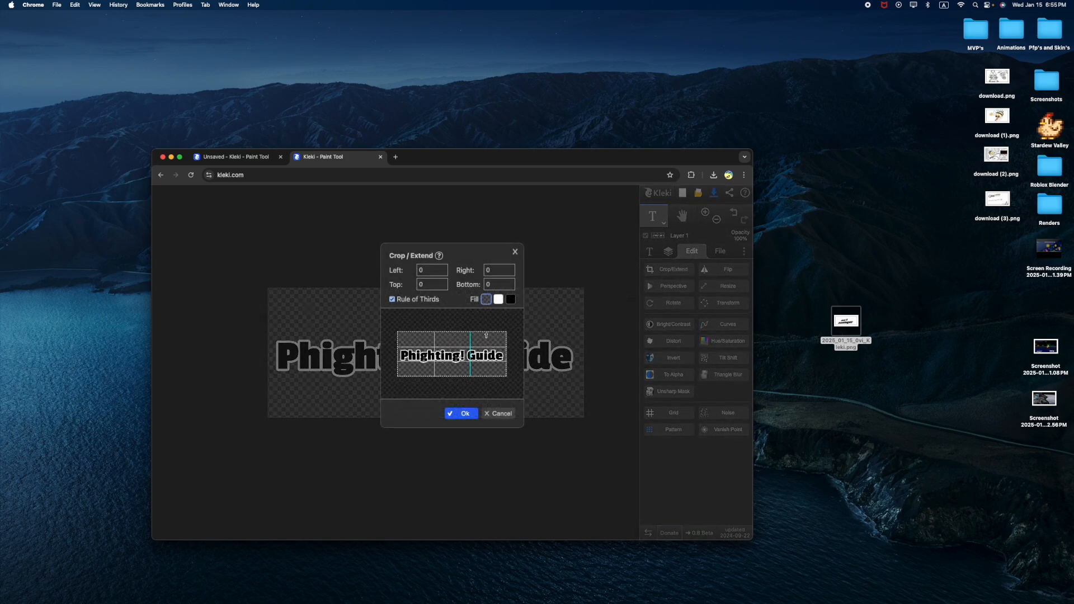
pyautogui.click(515, 252)
pyautogui.click(673, 286)
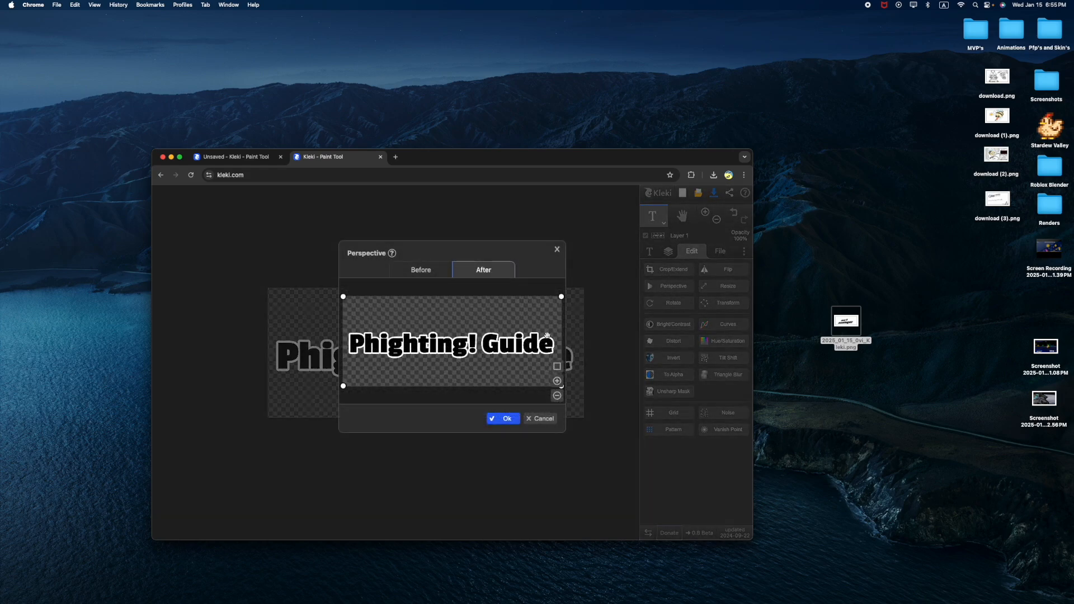
pyautogui.moveTo(561, 297); pyautogui.dragTo(518, 314)
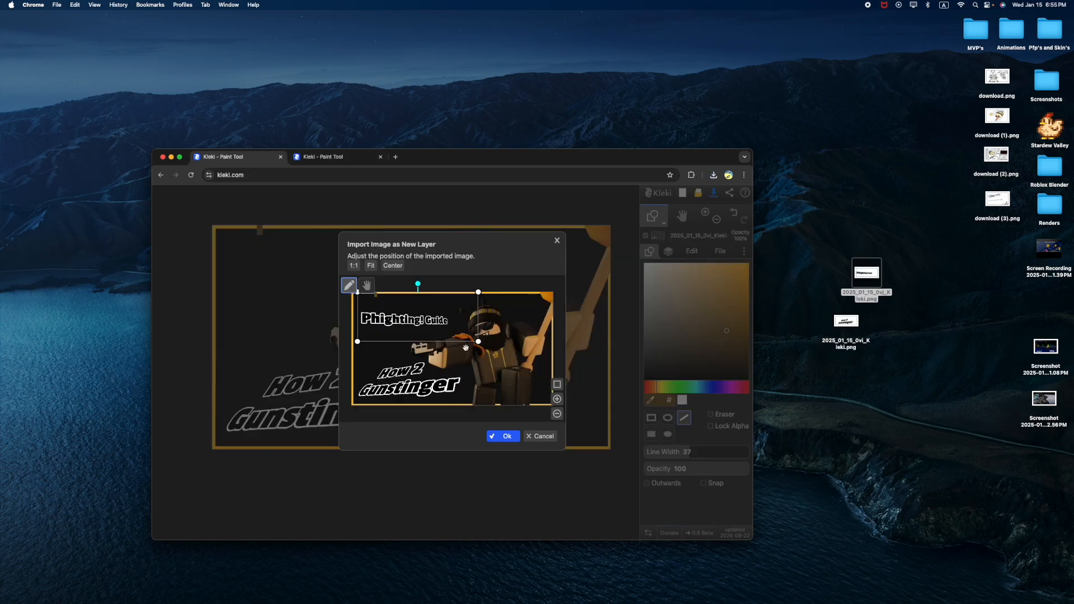
# - Cancel the import of the right-tapering "Phighting! Guide" image and move its exported file to the Trash
pyautogui.moveTo(443, 330); pyautogui.dragTo(451, 330)
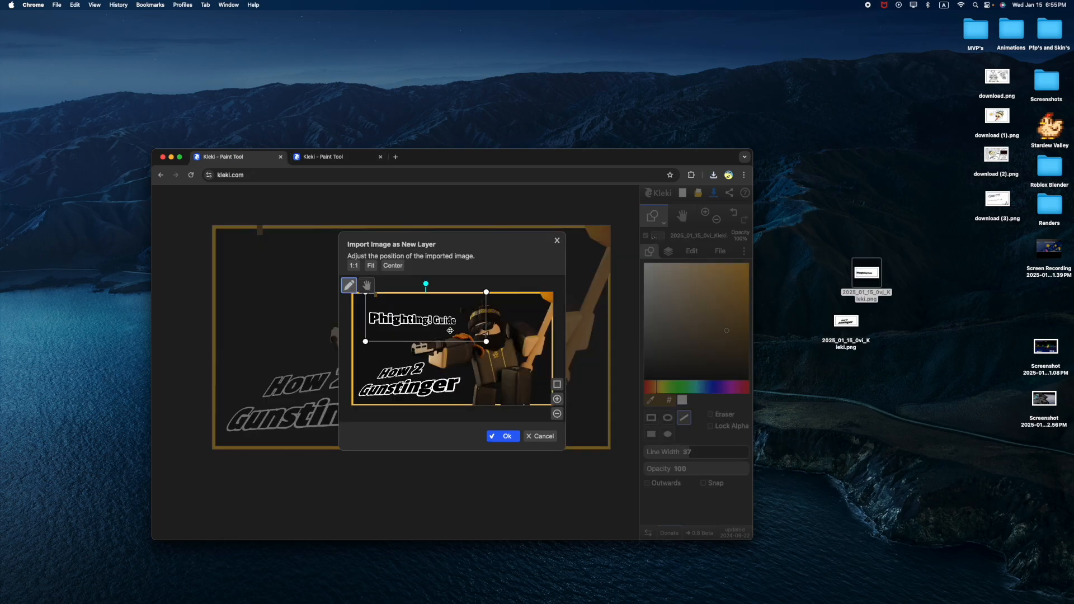
pyautogui.click(537, 437)
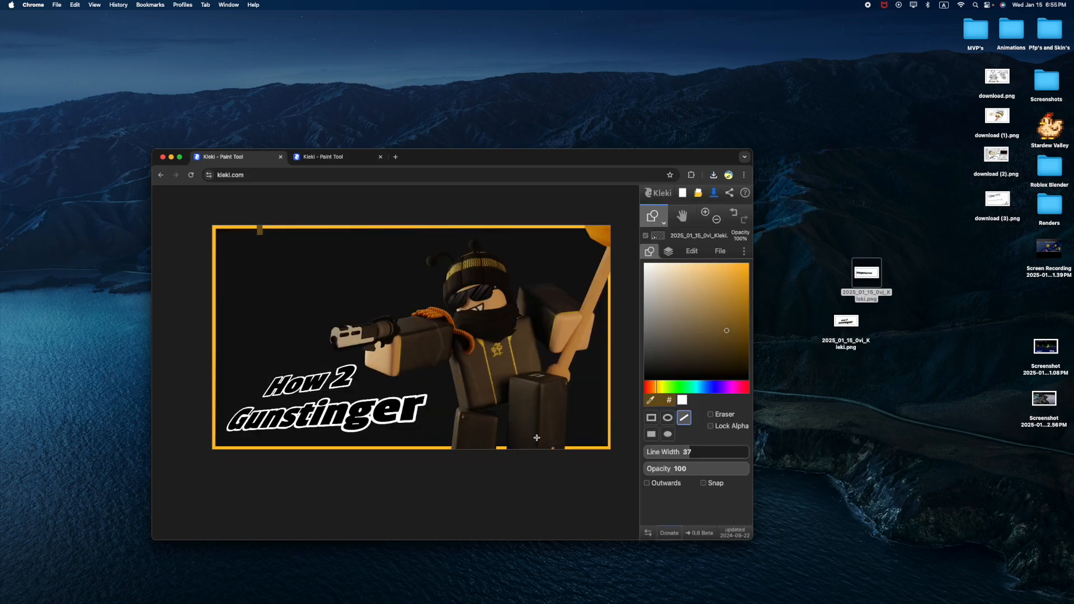
pyautogui.click(330, 157)
pyautogui.rightClick(863, 270)
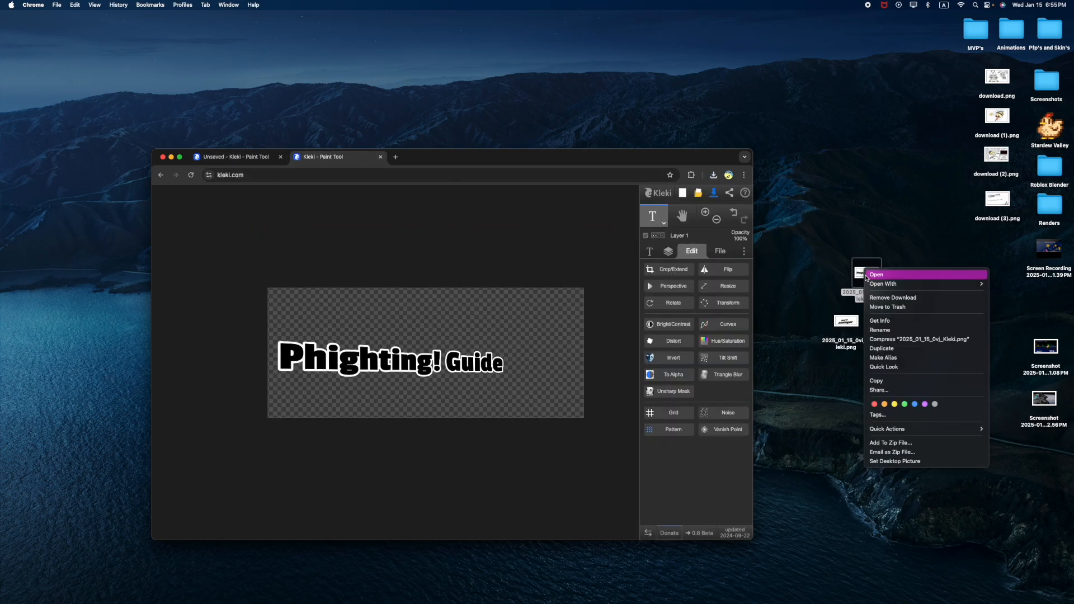
pyautogui.click(883, 306)
pyautogui.rightClick(868, 276)
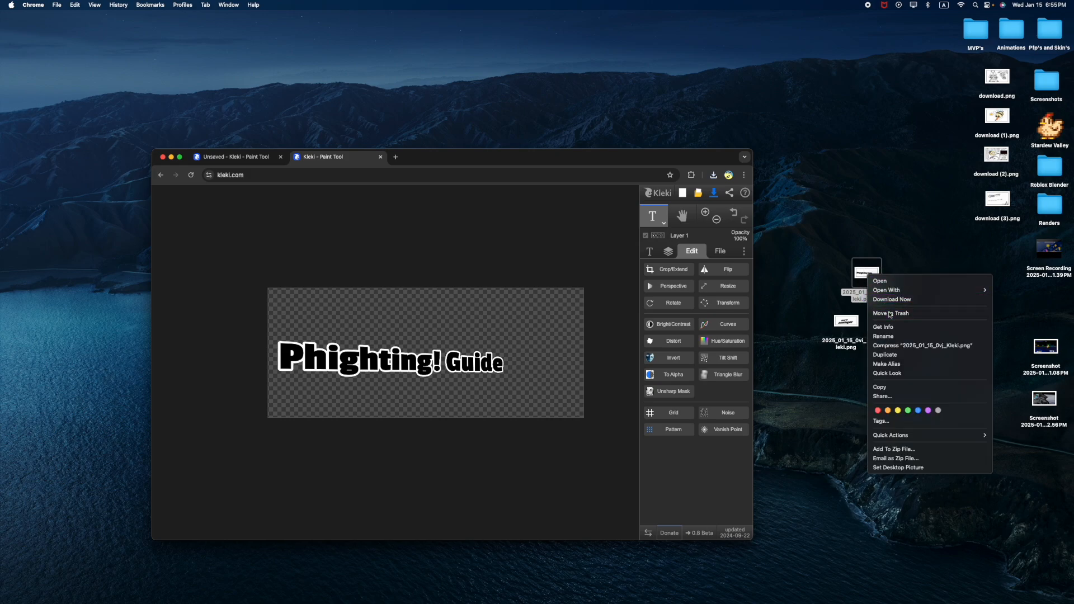
pyautogui.click(890, 313)
# - On the text canvas, replace the undone perspective with one pulling the upper-left corner inward so "Phighting! Guide" shrinks toward its left end
pyautogui.click(733, 214)
pyautogui.click(673, 285)
pyautogui.moveTo(347, 300); pyautogui.dragTo(379, 324)
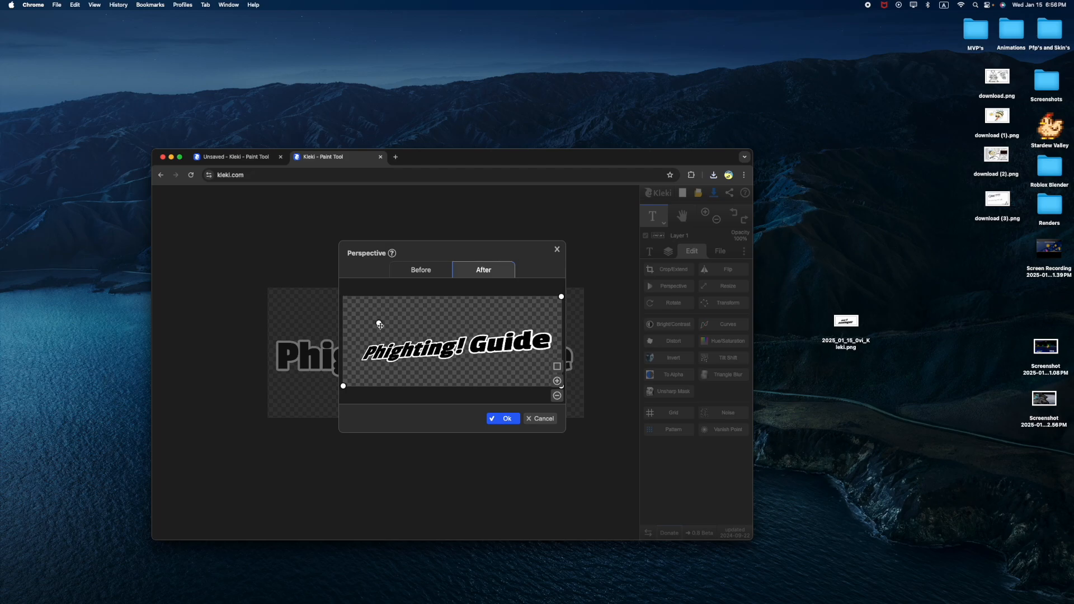
pyautogui.click(504, 418)
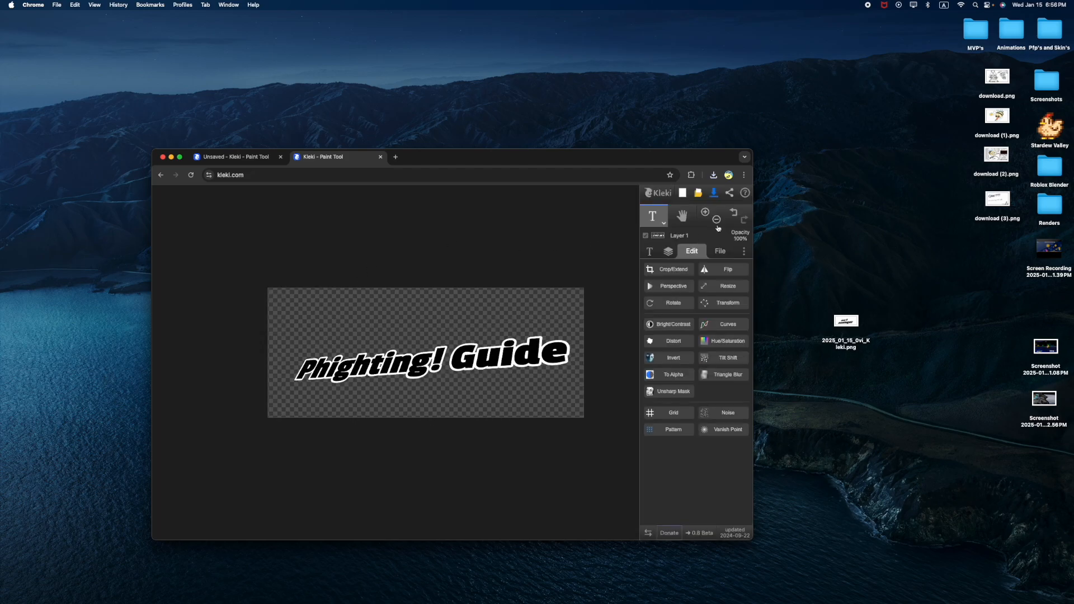
# - Export the reshaped text to the desktop and import it into the thumbnail as a new layer, scaled down above "How 2 Gunstinger"
pyautogui.click(714, 192)
pyautogui.moveTo(613, 196); pyautogui.dragTo(843, 252)
pyautogui.click(235, 157)
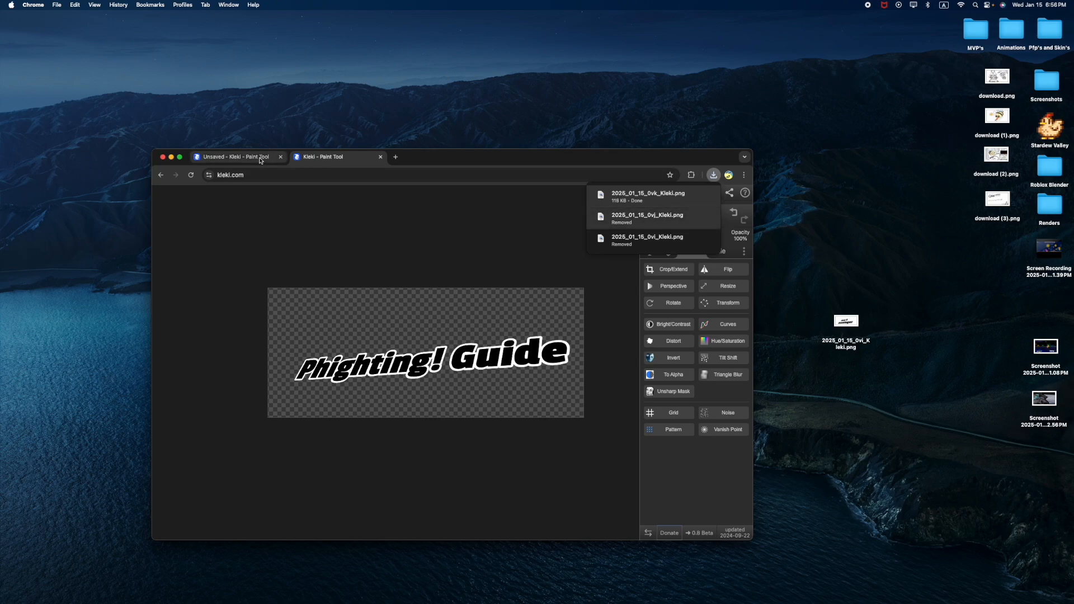
pyautogui.moveTo(856, 327); pyautogui.dragTo(429, 283)
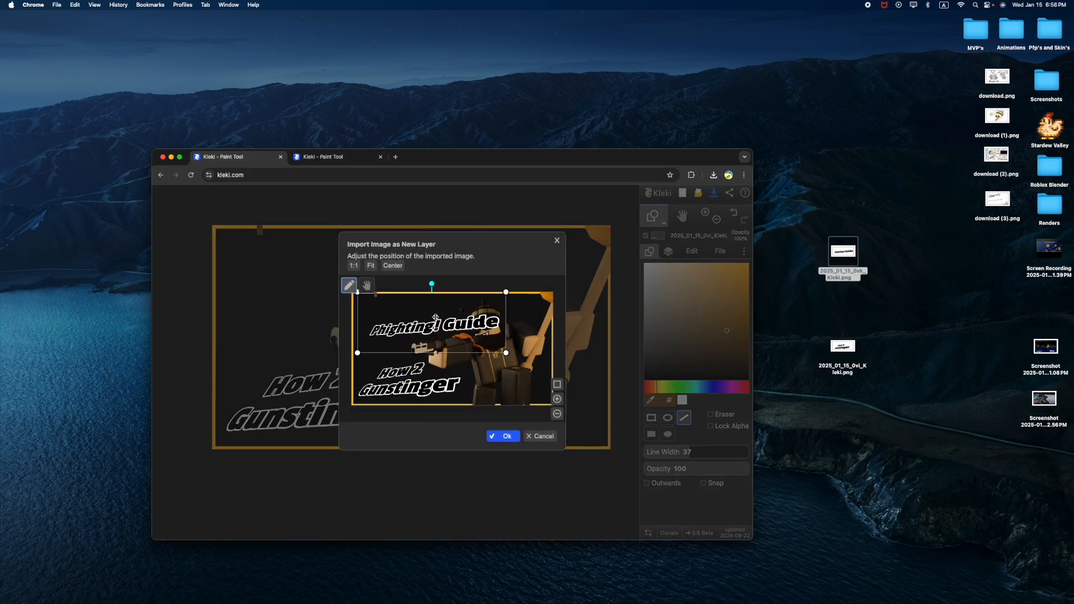
pyautogui.click(489, 431)
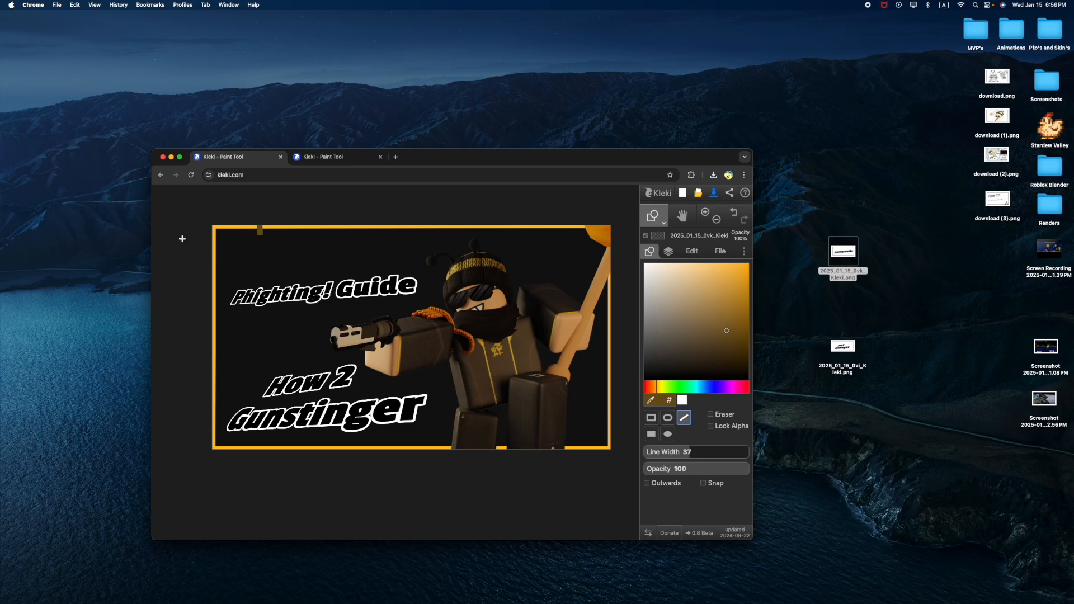
# - Extend the brown stub on the thumbnail's top border and draw more vertical brown lines of varying lengths along that edge
pyautogui.scroll(5, 182, 238)
pyautogui.scroll(-2, 314, 251)
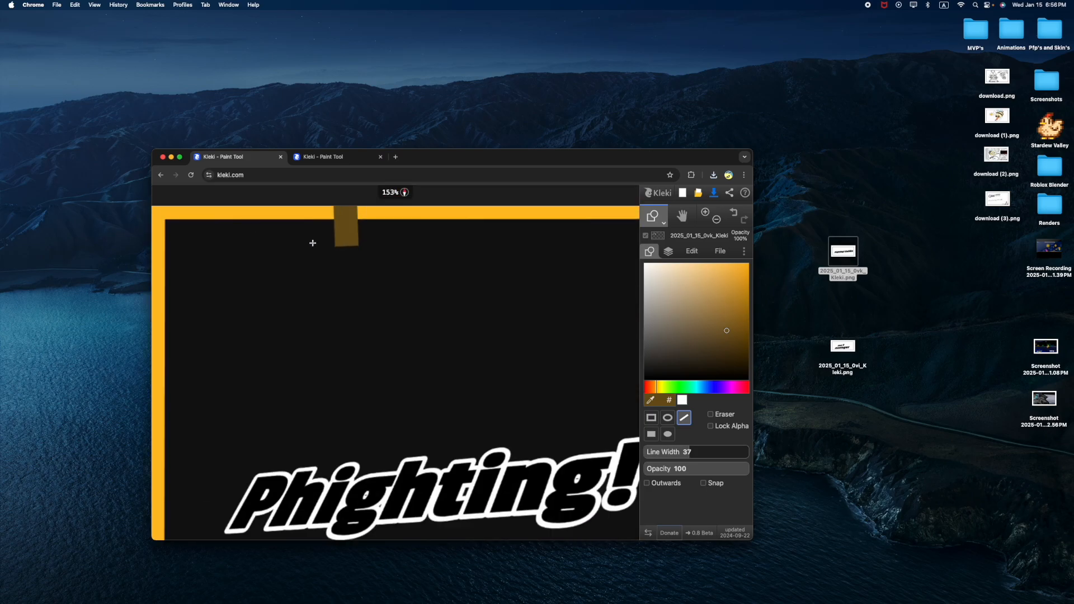
pyautogui.scroll(-4, 302, 274)
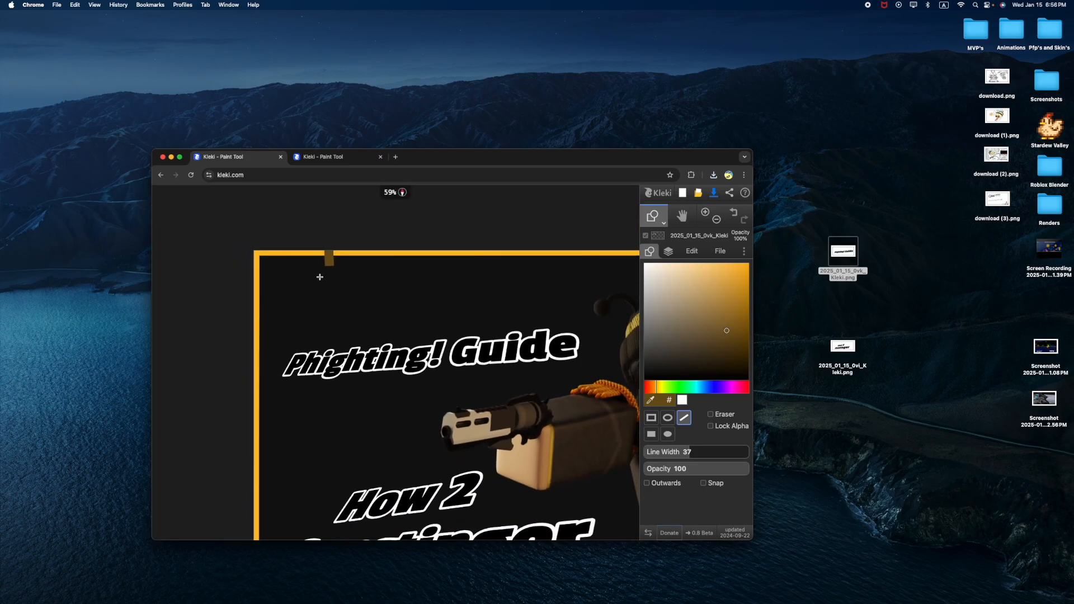
pyautogui.scroll(2, 319, 277)
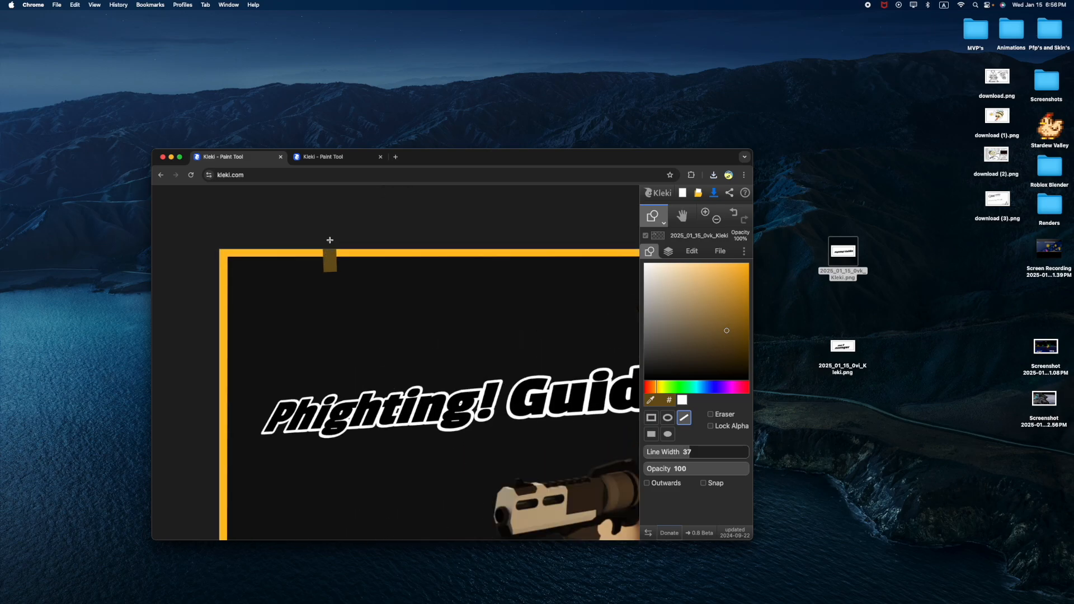
pyautogui.moveTo(330, 277); pyautogui.dragTo(330, 340)
pyautogui.scroll(-3, 325, 330)
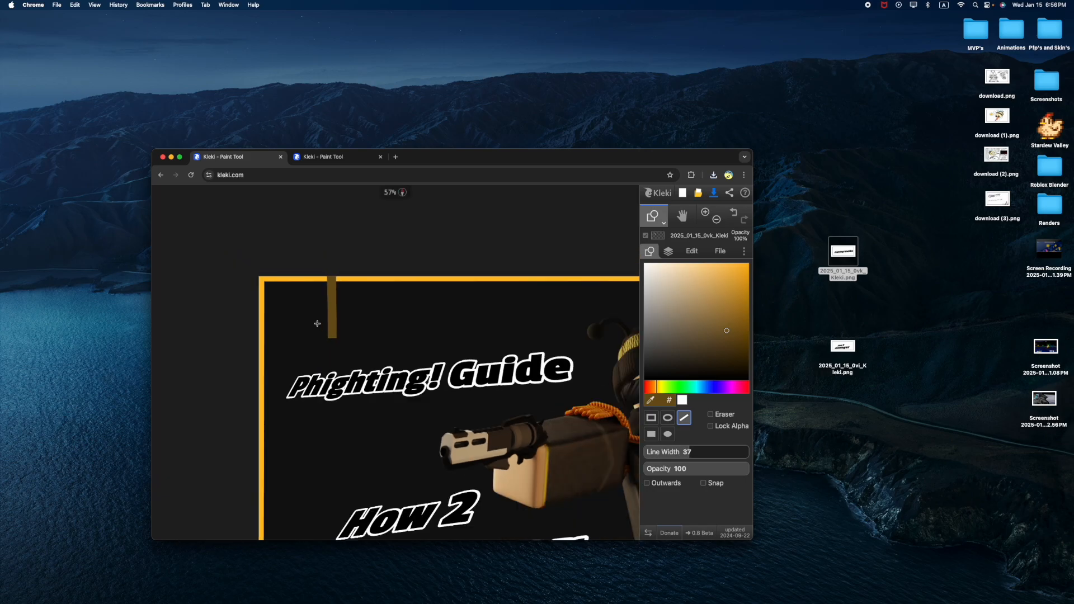
pyautogui.moveTo(390, 278); pyautogui.dragTo(390, 318)
pyautogui.moveTo(457, 278); pyautogui.dragTo(457, 328)
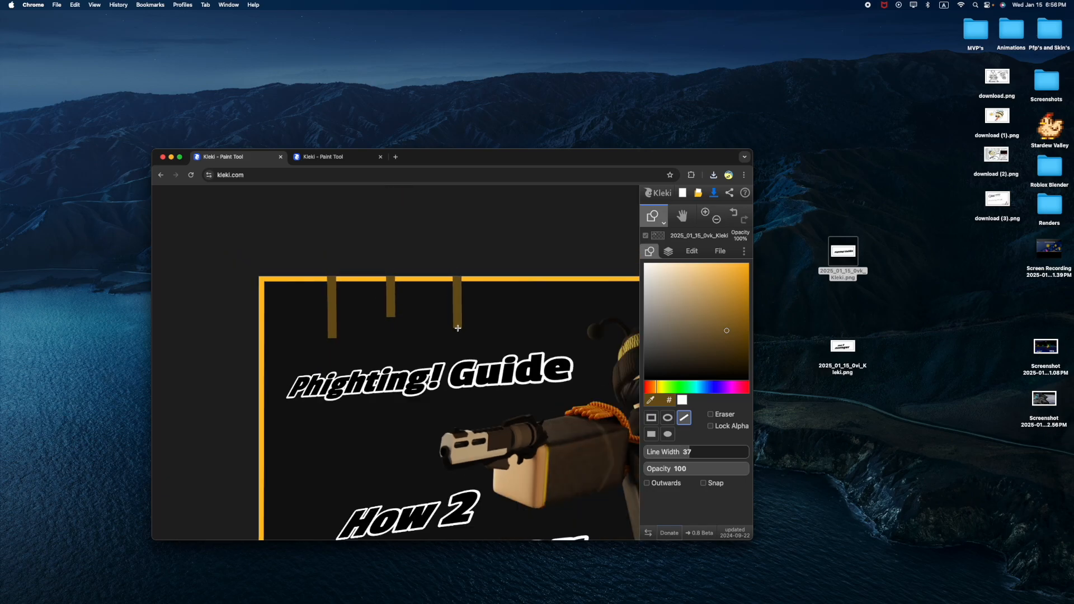
pyautogui.moveTo(550, 277); pyautogui.dragTo(552, 332)
pyautogui.scroll(-1, 433, 285)
pyautogui.moveTo(433, 285); pyautogui.dragTo(433, 309)
pyautogui.moveTo(371, 285); pyautogui.dragTo(371, 305)
pyautogui.moveTo(504, 279); pyautogui.dragTo(503, 340)
# - Draw three horizontal brown lines of different lengths from the left border between the two texts, undoing misplaced ones
pyautogui.scroll(-6, 504, 330)
pyautogui.scroll(6, 350, 394)
pyautogui.moveTo(278, 330)
pyautogui.mouseDown()
pyautogui.moveTo(366, 387)
pyautogui.moveTo(344, 338)
pyautogui.mouseUp()
pyautogui.press('super+z')
pyautogui.moveTo(280, 378); pyautogui.dragTo(321, 377)
pyautogui.moveTo(281, 406); pyautogui.dragTo(316, 407)
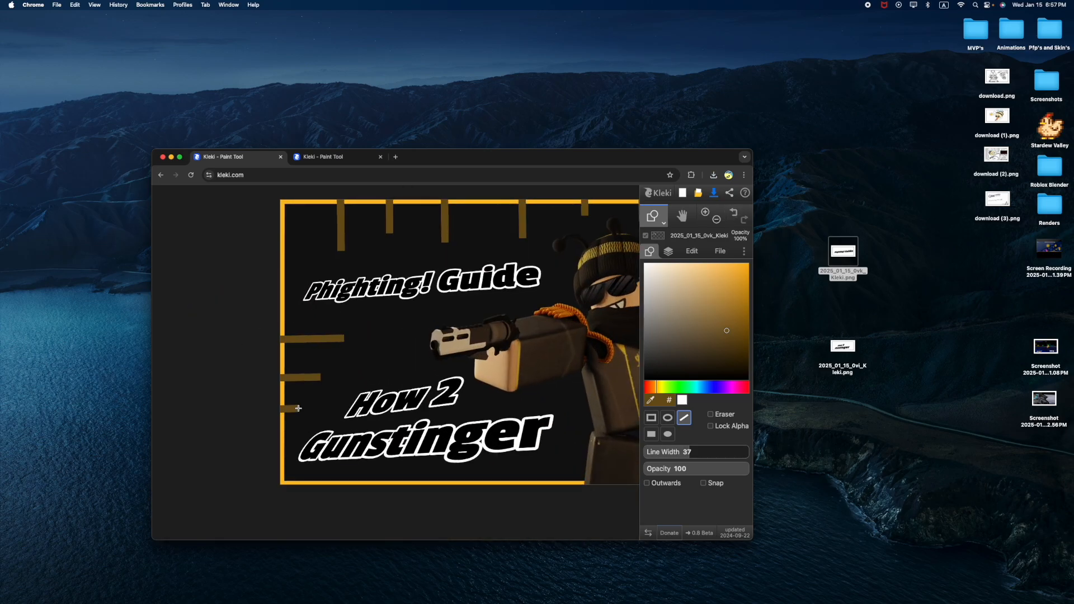
pyautogui.click(733, 213)
pyautogui.moveTo(280, 367); pyautogui.dragTo(377, 368)
# - Draw three short vertical brown lines of increasing height rising from the bottom border near the end of "Gunstinger"
pyautogui.scroll(-1, 210, 407)
pyautogui.scroll(4, 365, 453)
pyautogui.moveTo(365, 447)
pyautogui.mouseDown()
pyautogui.moveTo(365, 436)
pyautogui.moveTo(394, 430)
pyautogui.mouseUp()
pyautogui.moveTo(427, 447); pyautogui.dragTo(427, 415)
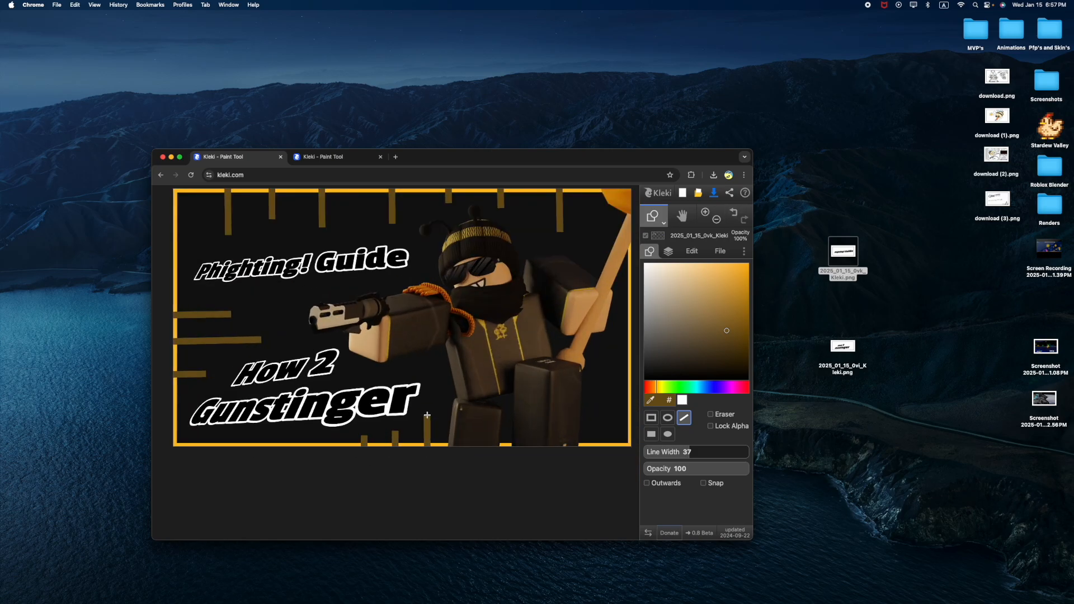
pyautogui.scroll(6, 506, 458)
pyautogui.moveTo(505, 451); pyautogui.dragTo(505, 423)
pyautogui.press('super+z')
# - Draw three horizontal brown lines of varying lengths inward from the lower part of the right border
pyautogui.moveTo(541, 431); pyautogui.dragTo(521, 432)
pyautogui.moveTo(540, 393); pyautogui.dragTo(492, 393)
pyautogui.moveTo(535, 347); pyautogui.dragTo(503, 347)
pyautogui.scroll(-6, 391, 291)
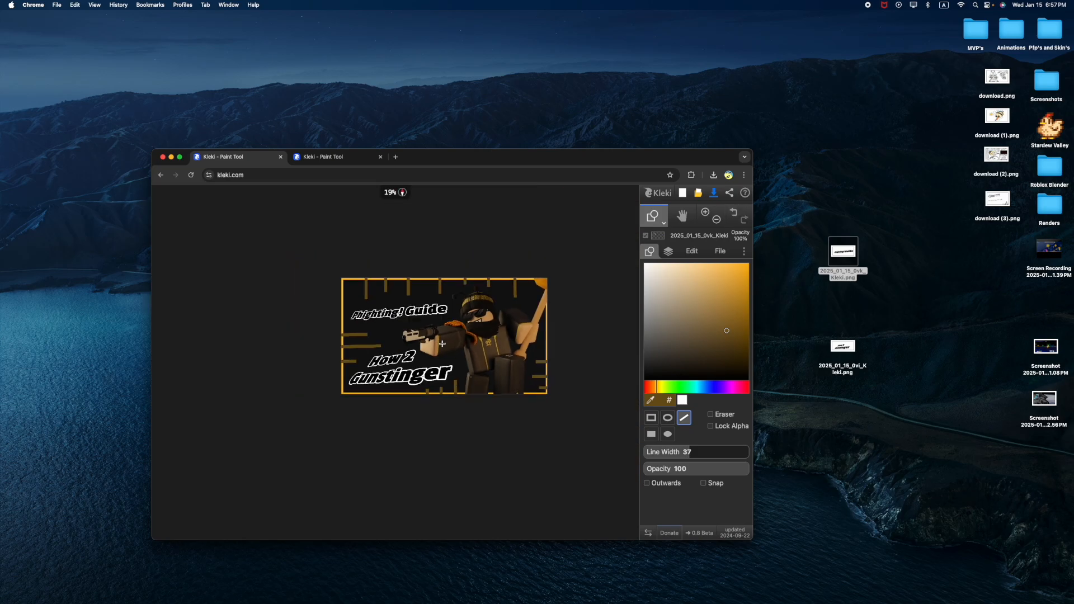
pyautogui.scroll(5, 386, 285)
pyautogui.scroll(-4, 386, 285)
pyautogui.scroll(5, 341, 252)
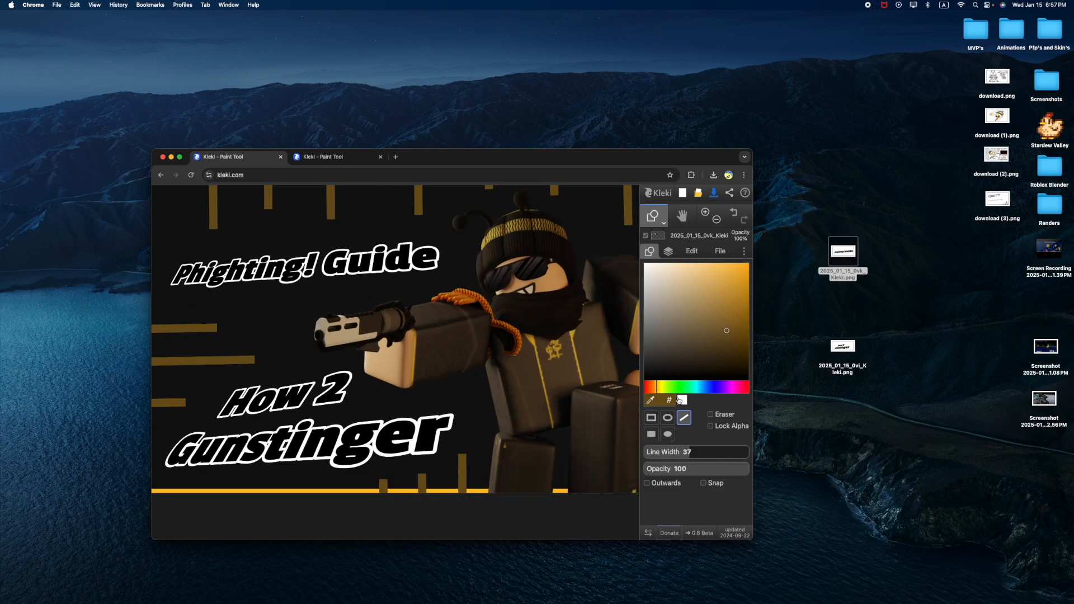
pyautogui.click(664, 221)
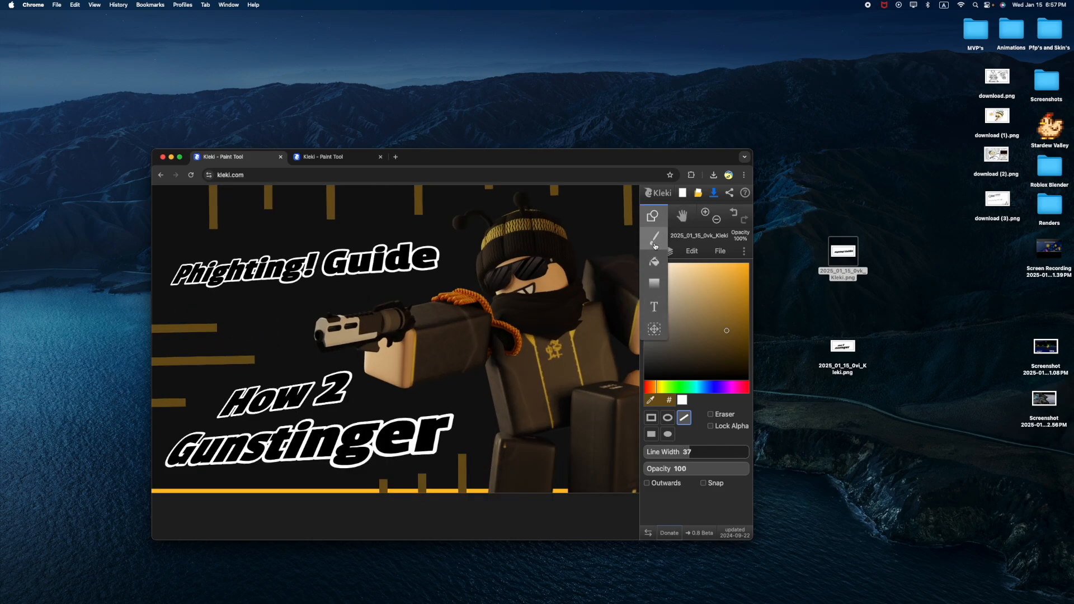
pyautogui.click(655, 241)
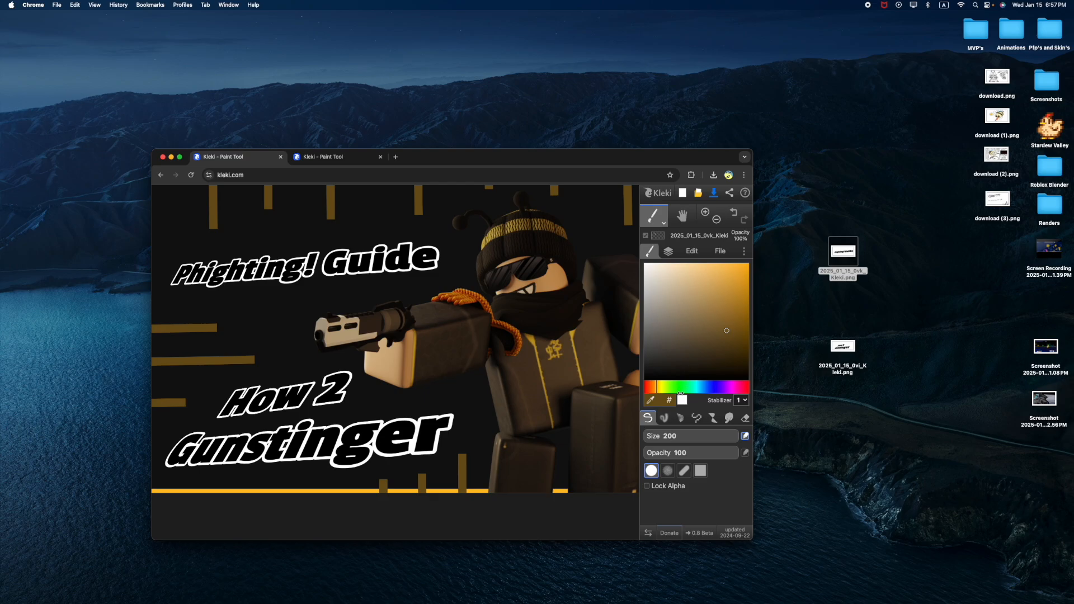
pyautogui.click(656, 223)
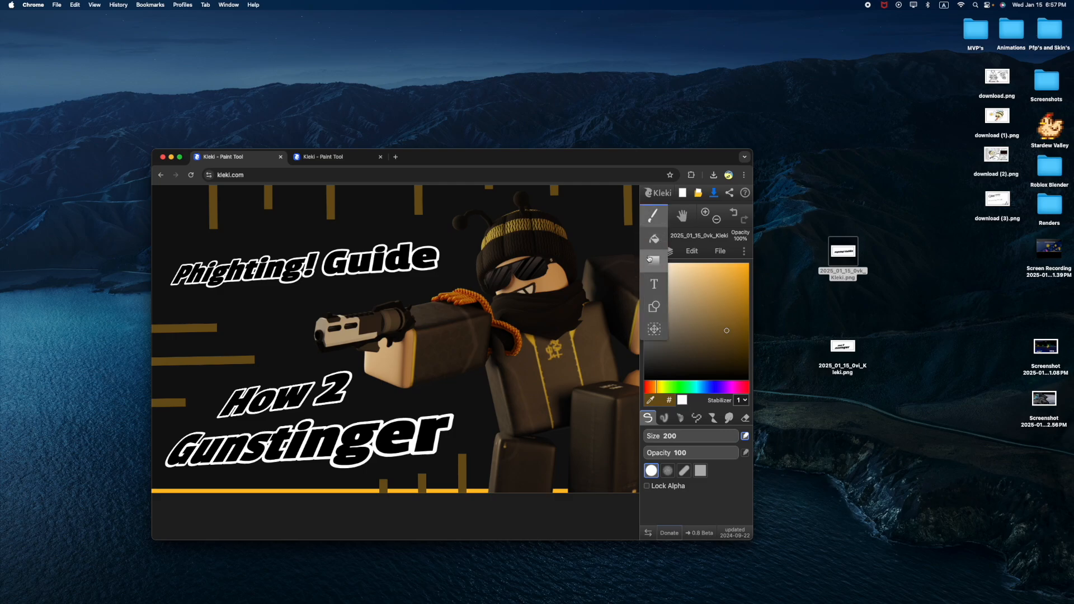
pyautogui.click(654, 306)
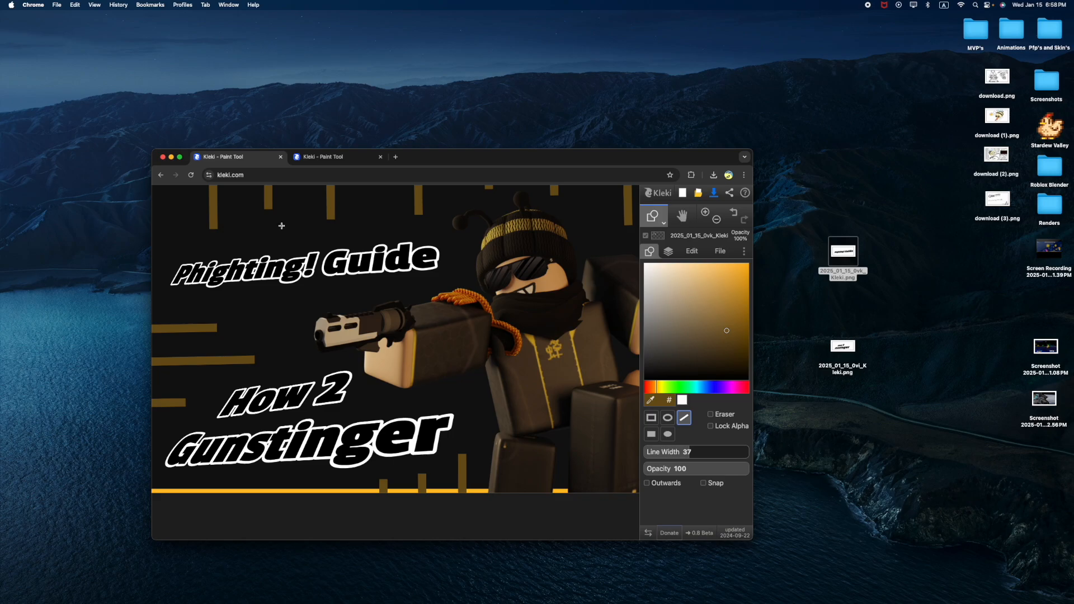
pyautogui.scroll(-3, 392, 419)
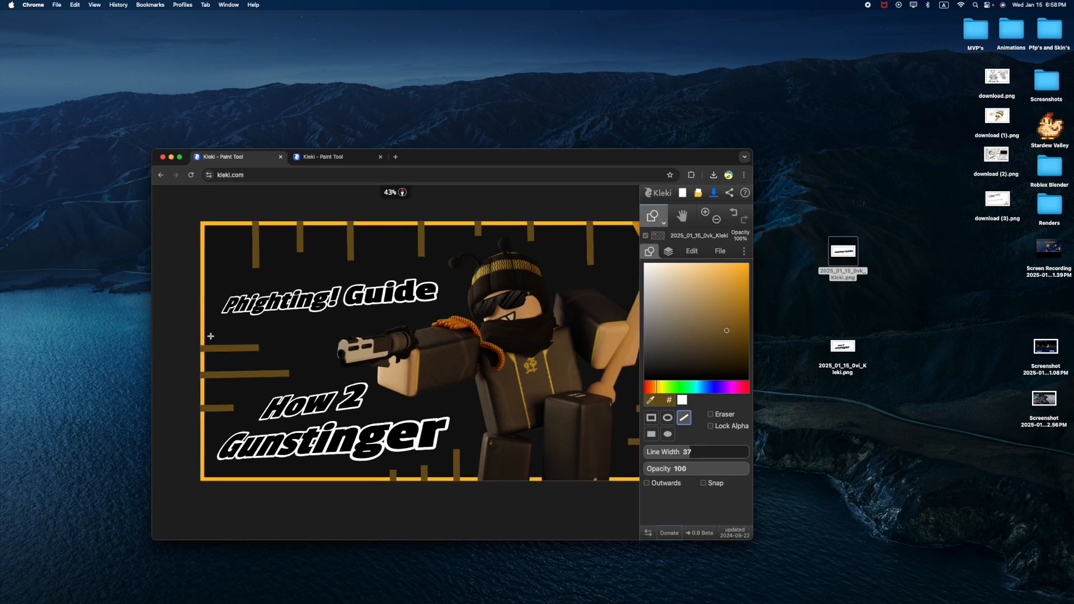
pyautogui.scroll(1, 327, 371)
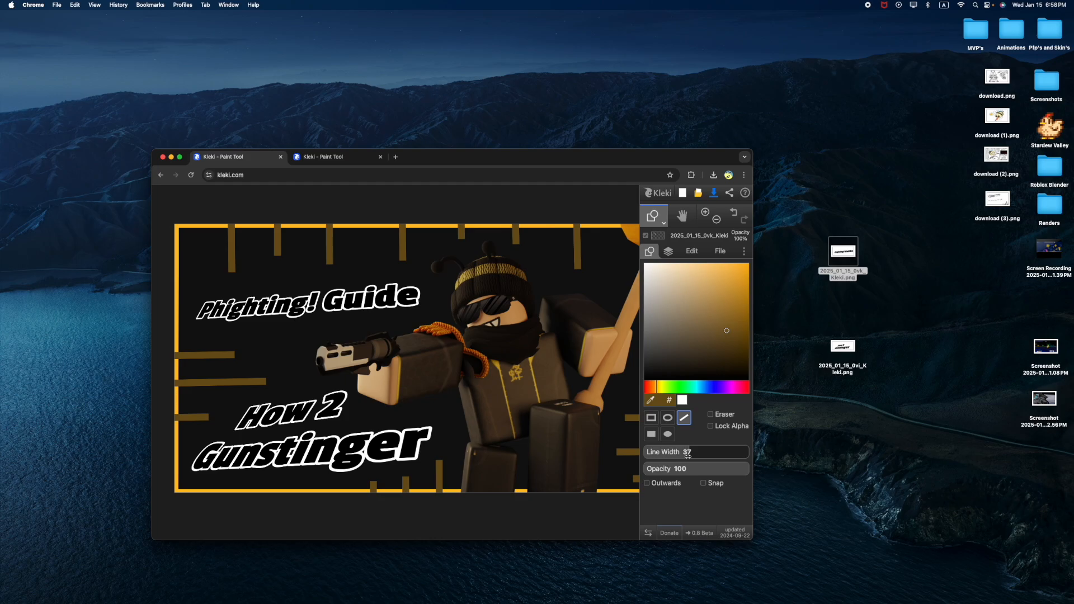
# - Set the Brush to size 37 and round off the end of the uppermost brown line on the left border
pyautogui.click(657, 218)
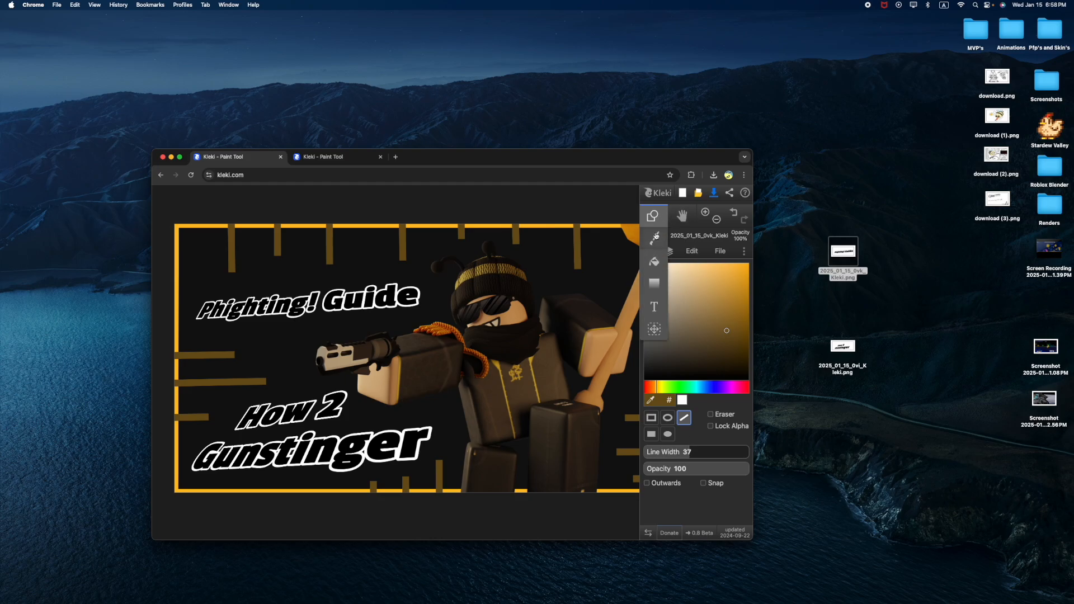
pyautogui.click(655, 240)
pyautogui.moveTo(735, 435); pyautogui.dragTo(684, 440)
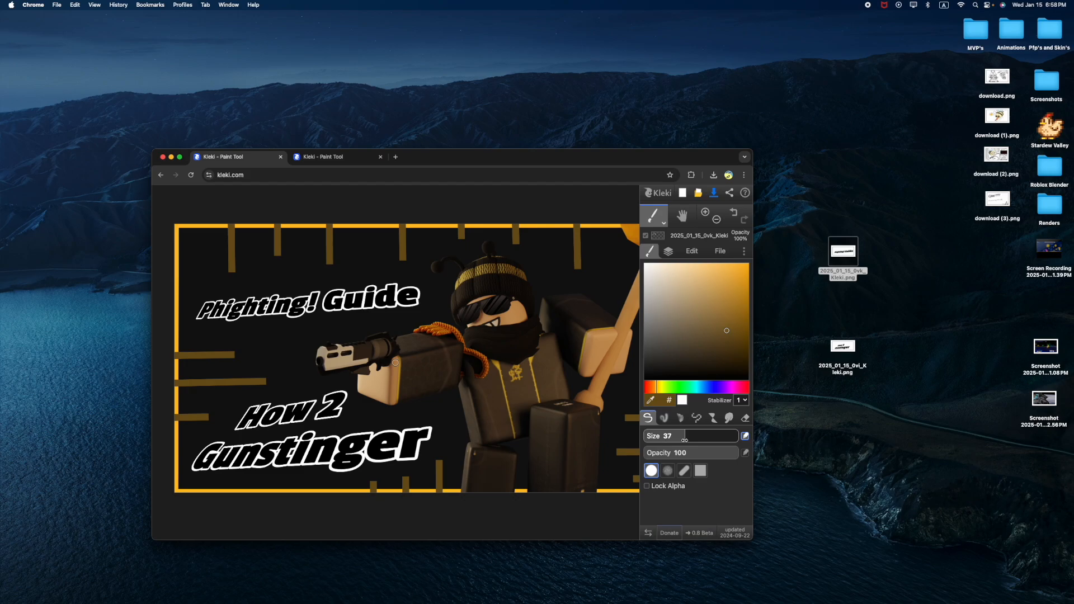
pyautogui.scroll(10, 204, 372)
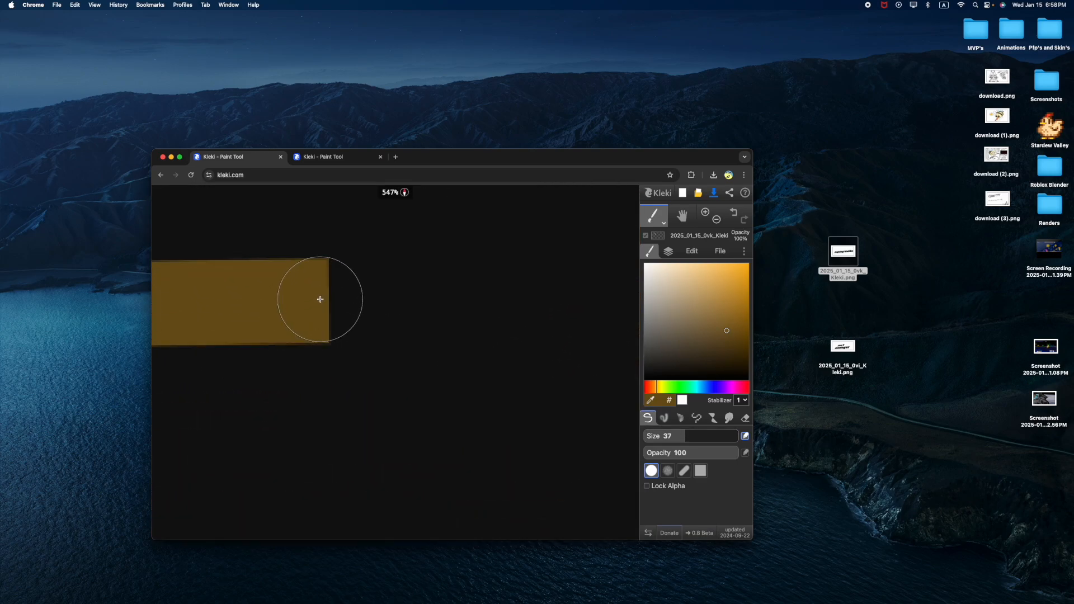
pyautogui.scroll(5, 320, 299)
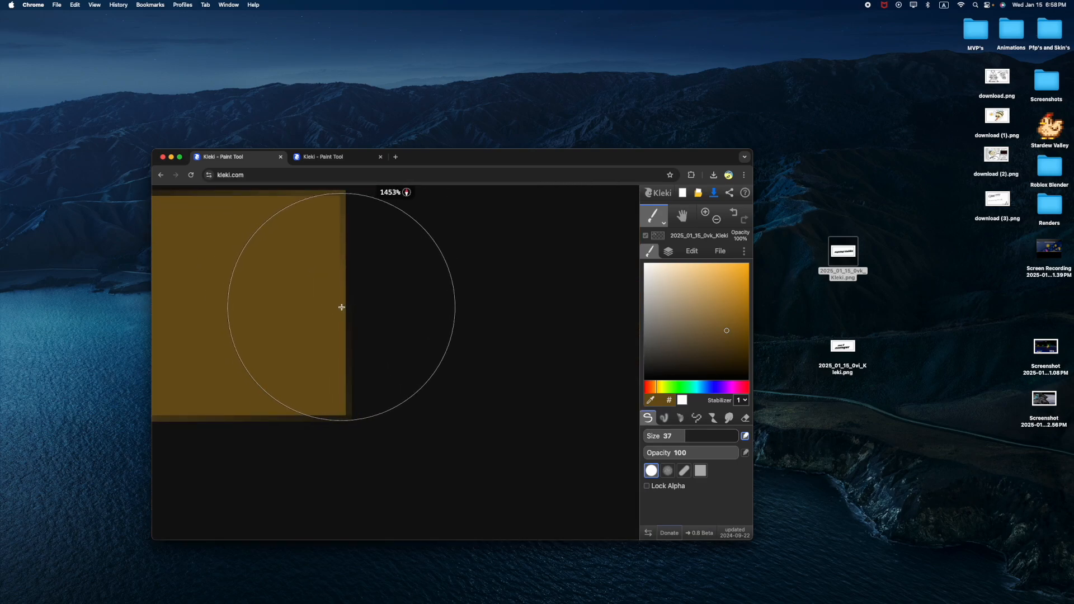
pyautogui.click(342, 307)
pyautogui.scroll(-7, 320, 331)
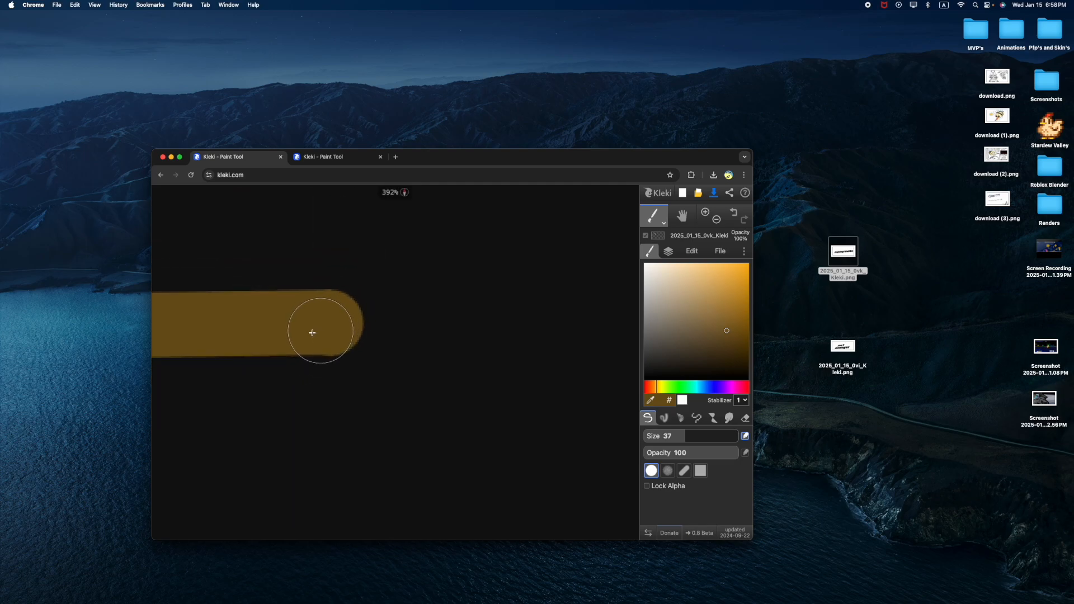
pyautogui.scroll(-10, 364, 373)
pyautogui.scroll(10, 352, 343)
pyautogui.scroll(-10, 410, 433)
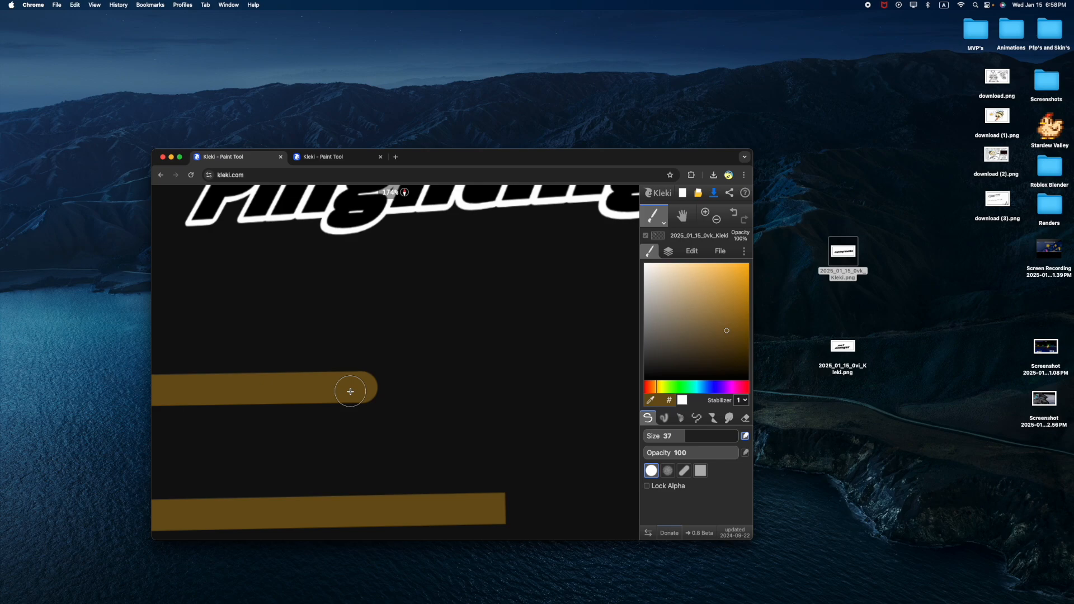
pyautogui.scroll(15, 402, 434)
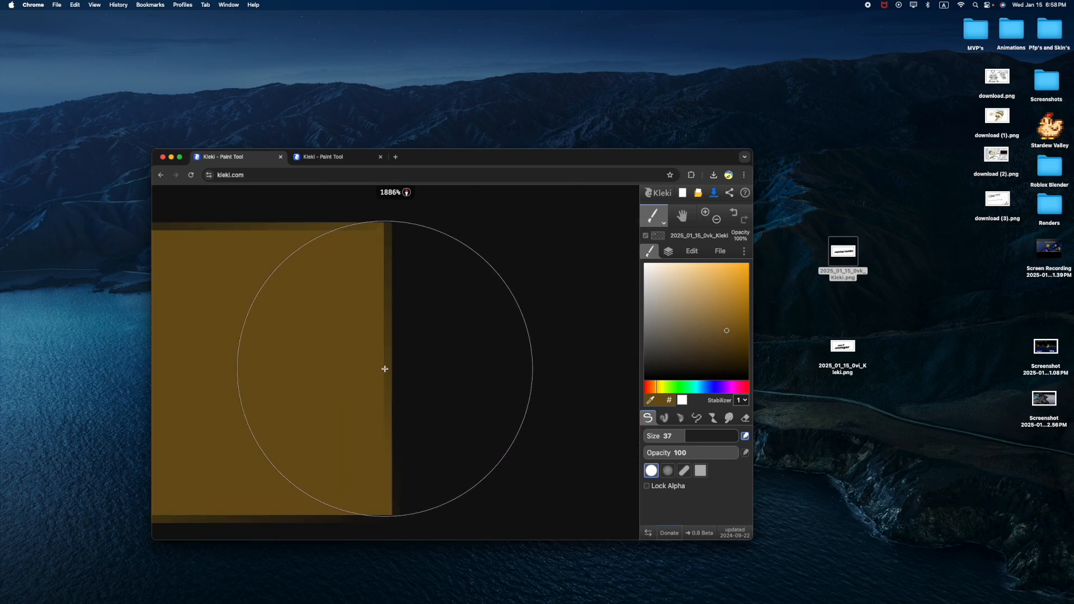
pyautogui.scroll(-5, 384, 370)
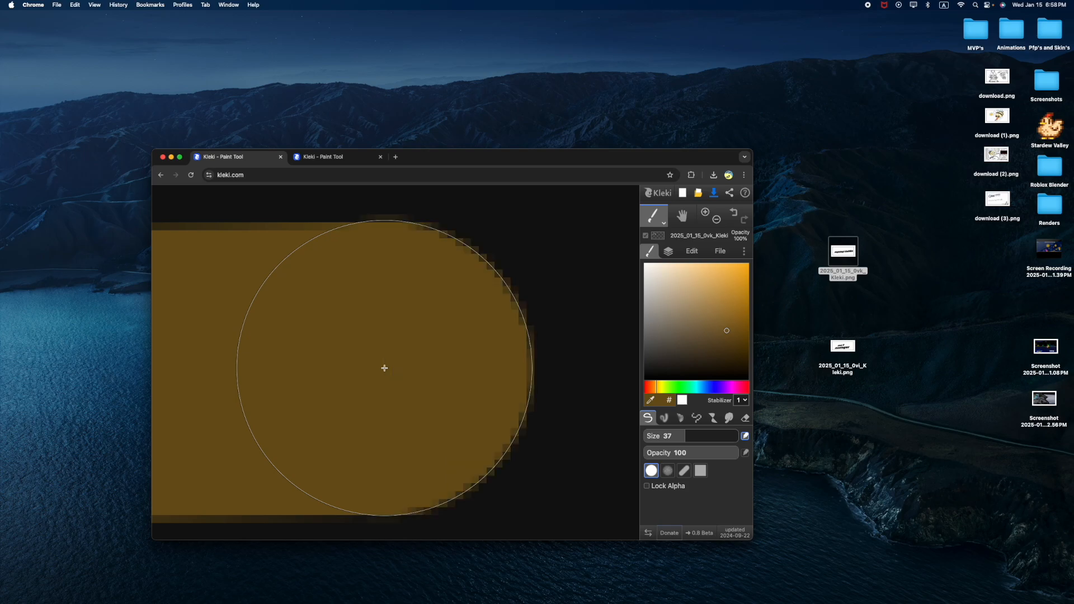
pyautogui.scroll(-5, 471, 445)
# - Round off the ends of the remaining brown lines with brush dabs, continuing along the left and bottom borders
pyautogui.scroll(8, 364, 481)
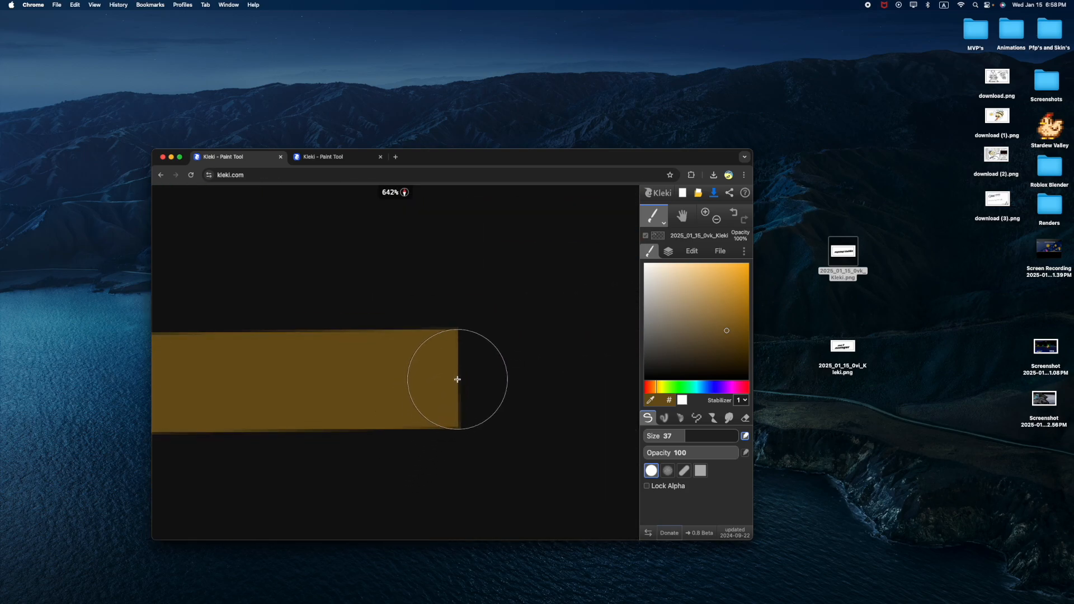
pyautogui.scroll(-2, 396, 394)
pyautogui.scroll(4, 446, 277)
pyautogui.scroll(-5, 446, 277)
pyautogui.scroll(4, 396, 335)
pyautogui.scroll(-4, 313, 367)
pyautogui.scroll(5, 412, 420)
pyautogui.scroll(-3, 292, 402)
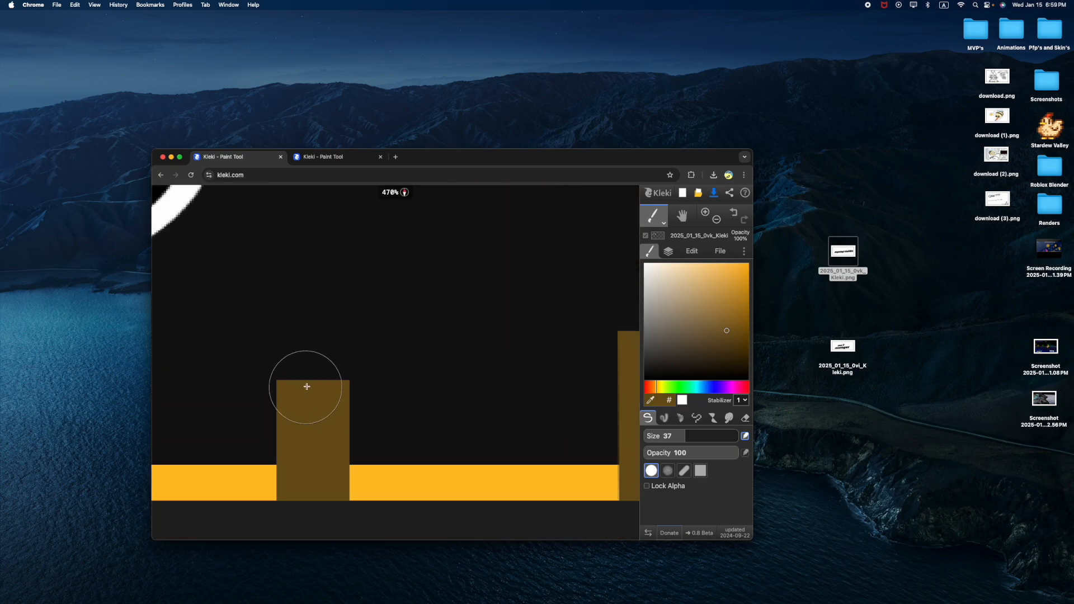
pyautogui.scroll(5, 372, 364)
pyautogui.scroll(-6, 371, 364)
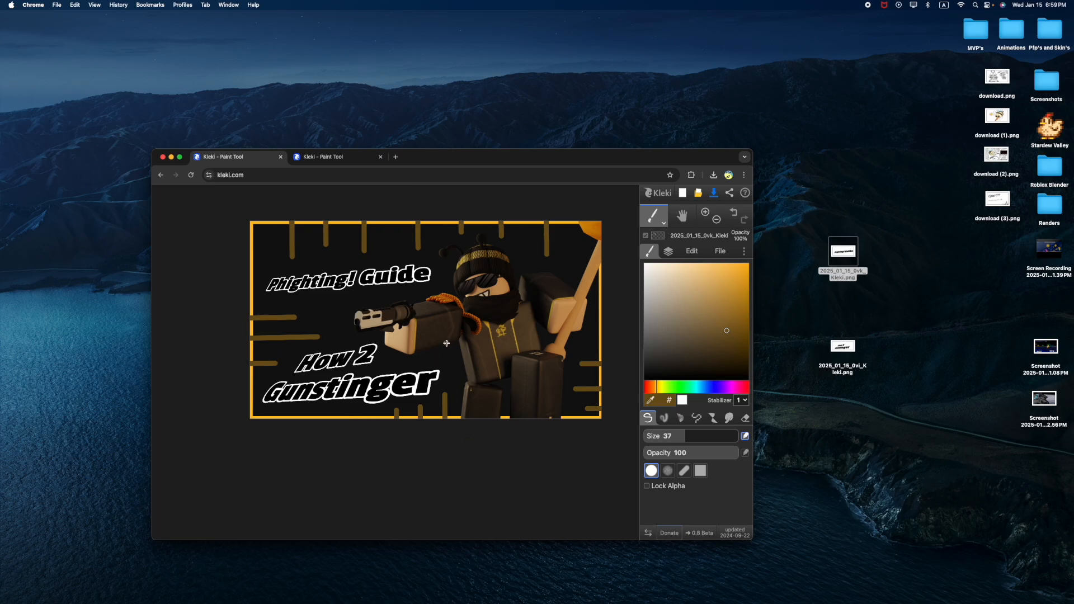
pyautogui.scroll(1, 369, 245)
pyautogui.scroll(-4, 497, 330)
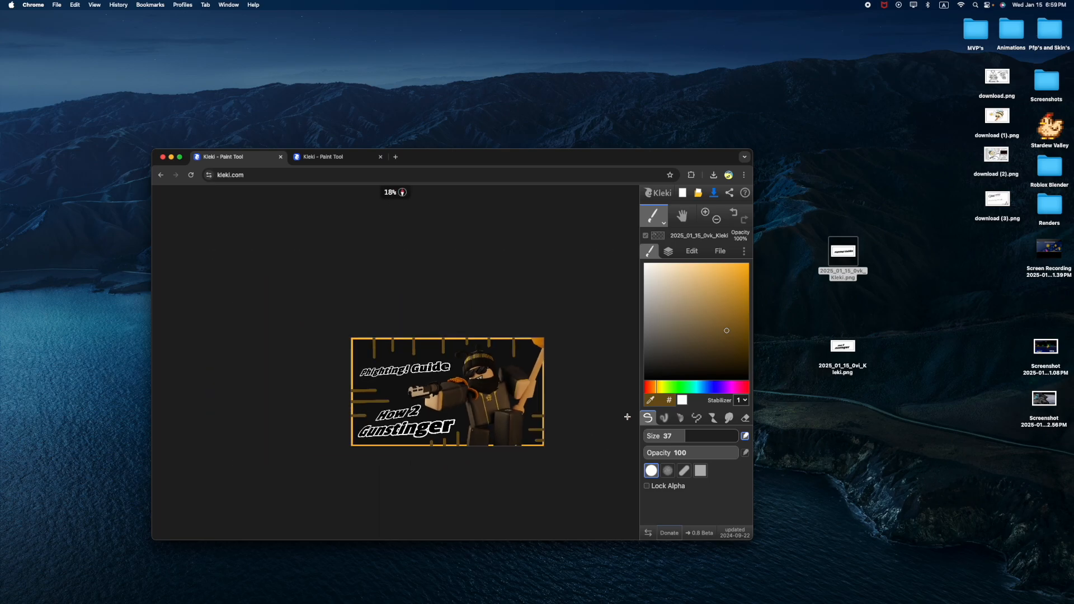
pyautogui.scroll(1, 360, 420)
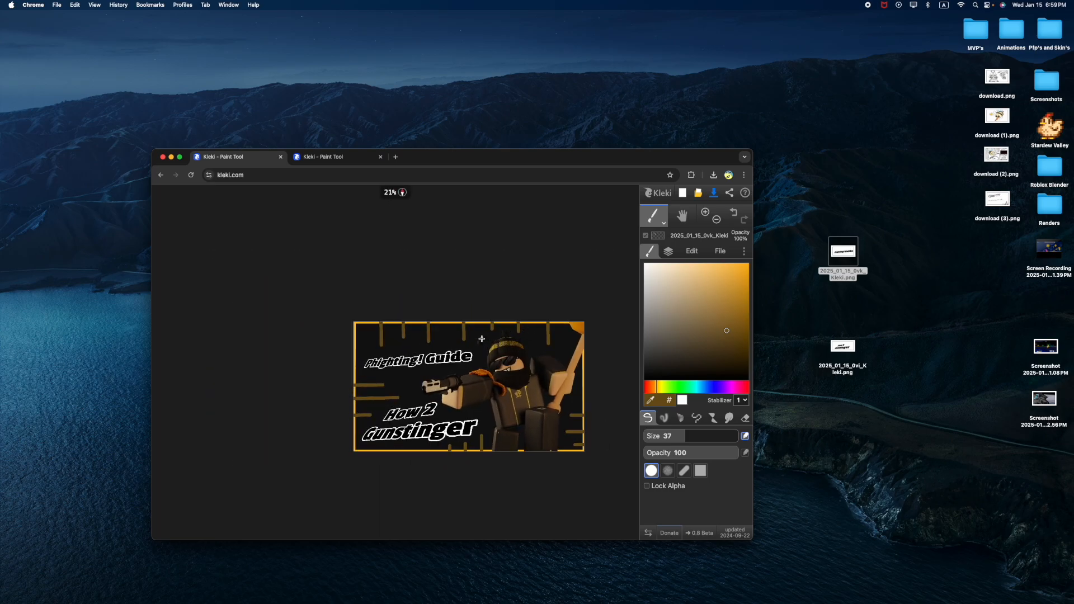
pyautogui.scroll(7, 523, 402)
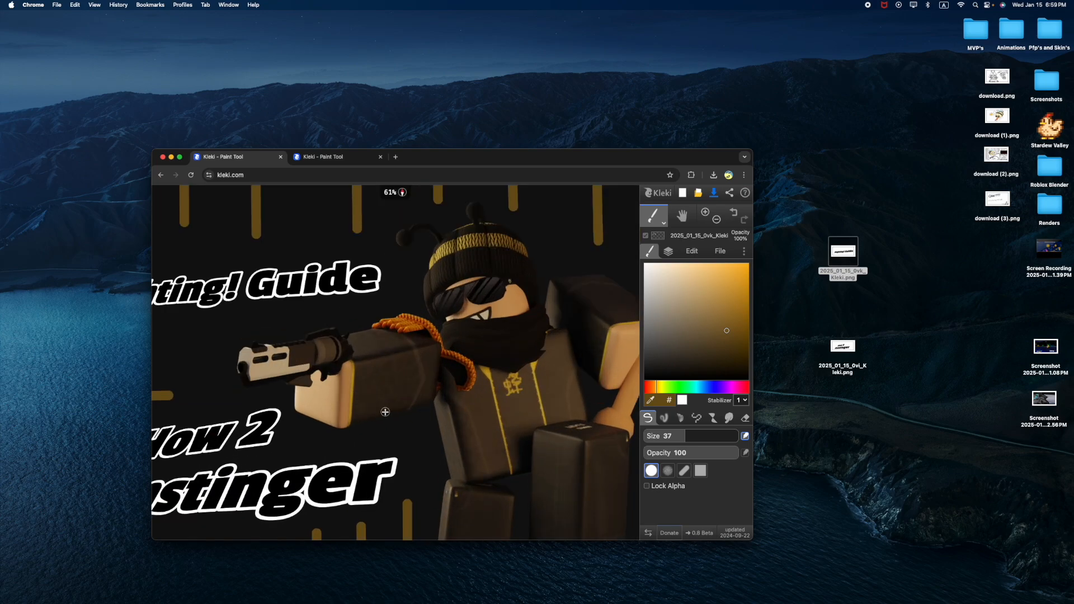
pyautogui.scroll(-4, 255, 403)
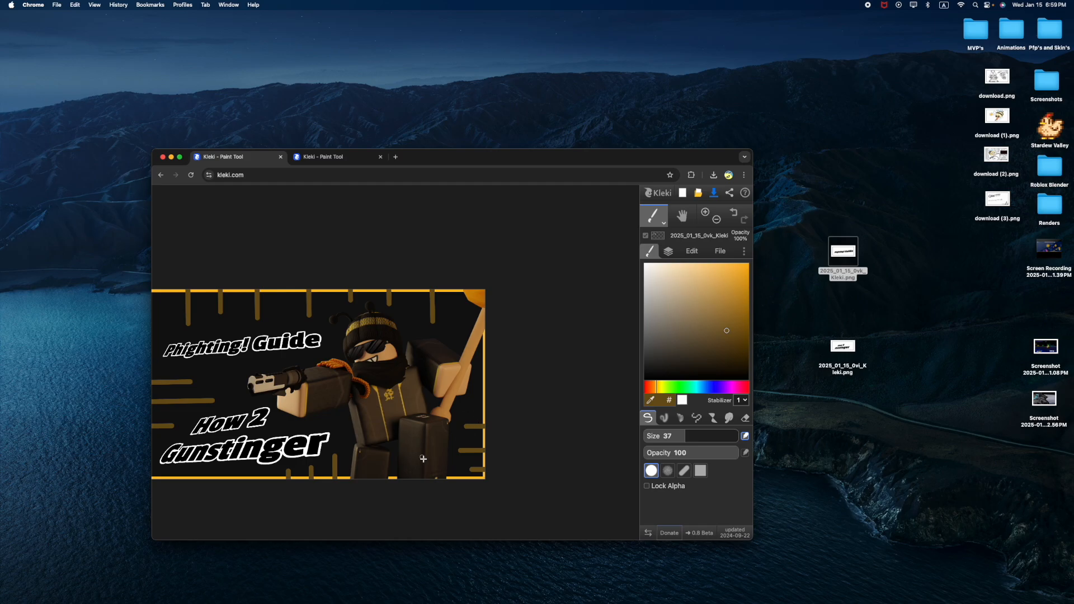
# - Set the Brush to size 9.7 in near-white and draw a short outline stroke up the front leg's outer edge from the bottom border
pyautogui.scroll(15, 419, 454)
pyautogui.moveTo(696, 438); pyautogui.dragTo(664, 437)
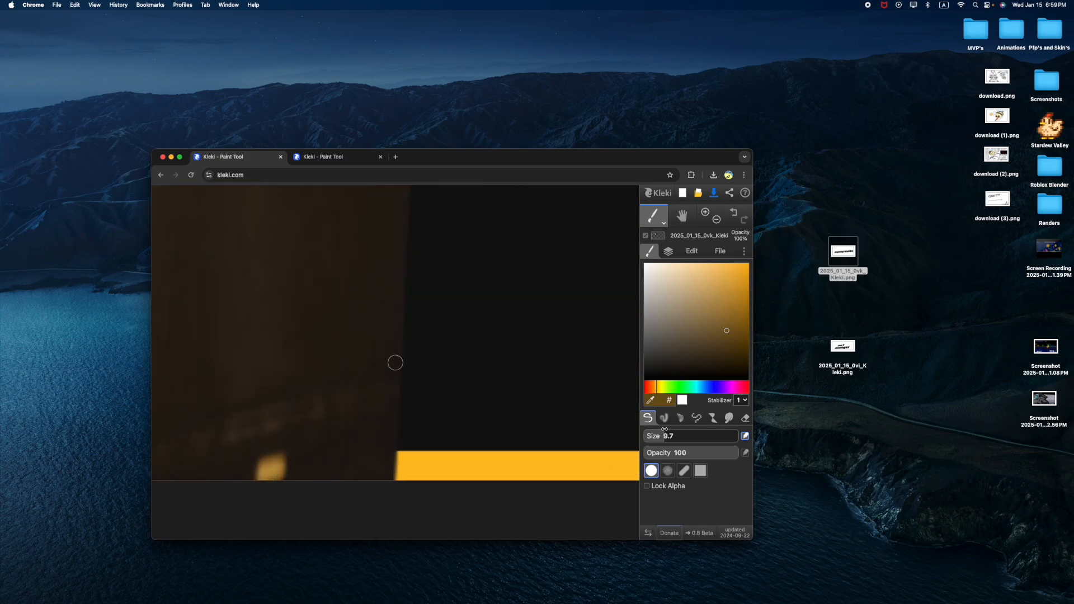
pyautogui.moveTo(699, 333)
pyautogui.mouseDown()
pyautogui.moveTo(638, 325)
pyautogui.moveTo(617, 277)
pyautogui.mouseUp()
pyautogui.moveTo(400, 481); pyautogui.dragTo(407, 418)
# - Continue the thin white outline up the front leg and around the character's whole silhouette
pyautogui.scroll(-10, 407, 418)
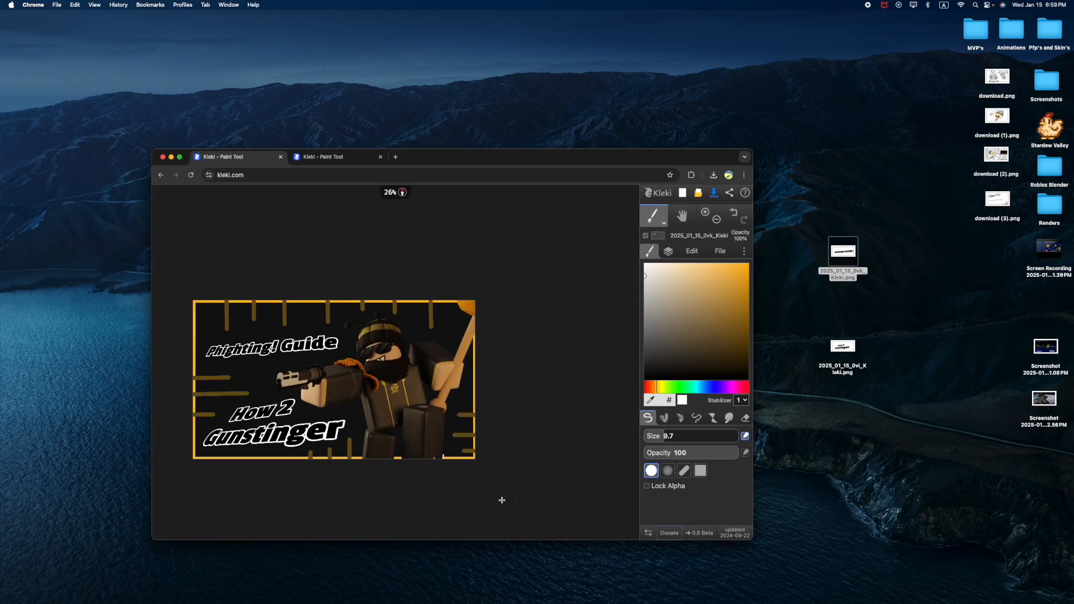
pyautogui.scroll(5, 452, 437)
pyautogui.scroll(8, 452, 437)
pyautogui.scroll(-4, 419, 438)
pyautogui.scroll(5, 377, 437)
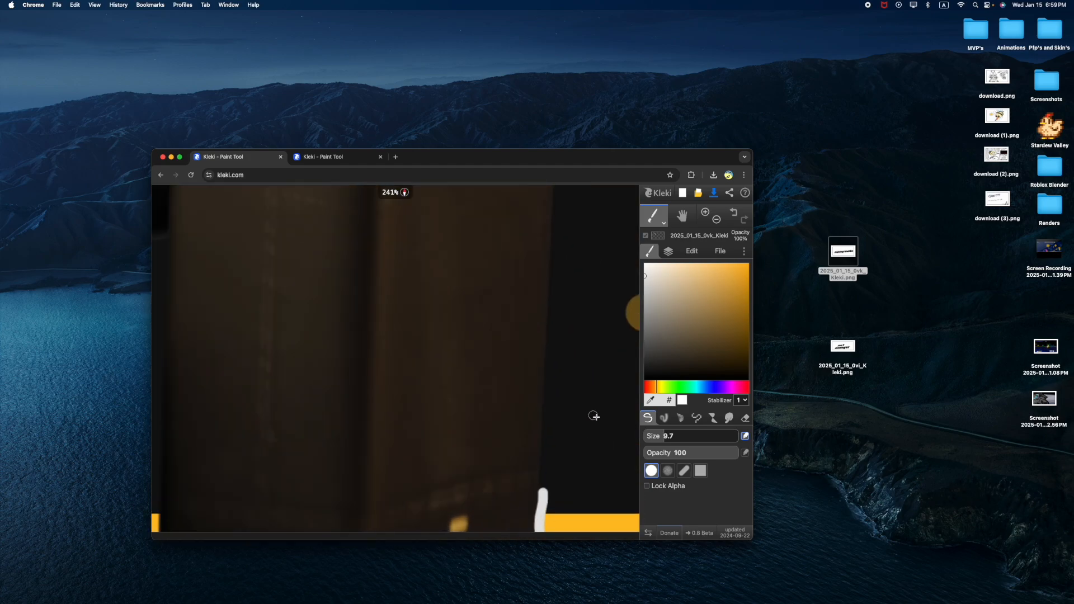
pyautogui.moveTo(519, 533); pyautogui.dragTo(525, 374)
pyautogui.scroll(-5, 477, 459)
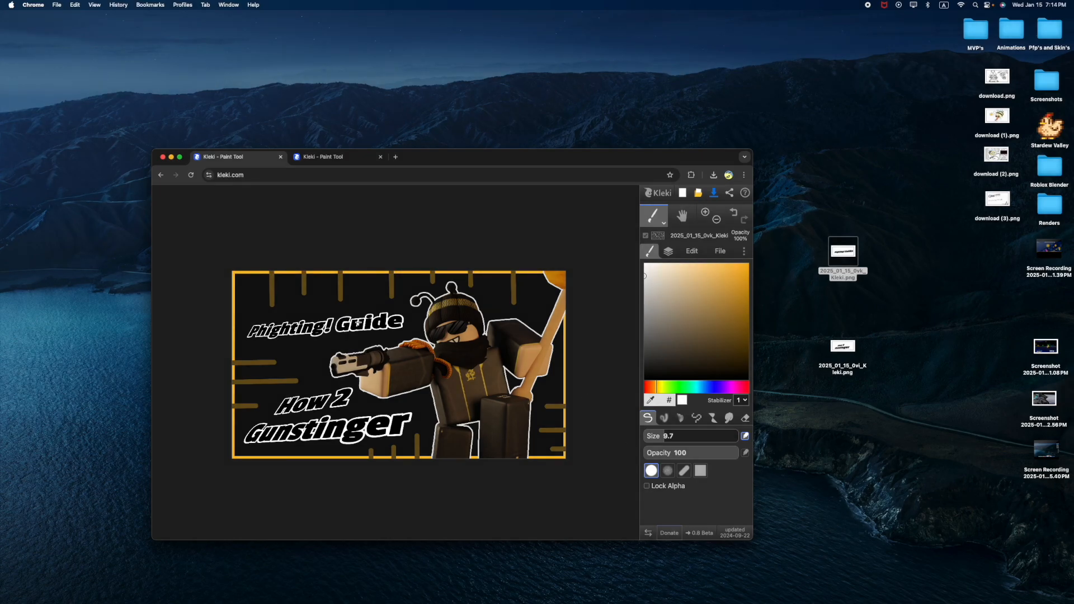
# - Switch the browser window to full screen and examine the white outline around the character's legs and torso up close
pyautogui.scroll(1, 429, 364)
pyautogui.click(180, 157)
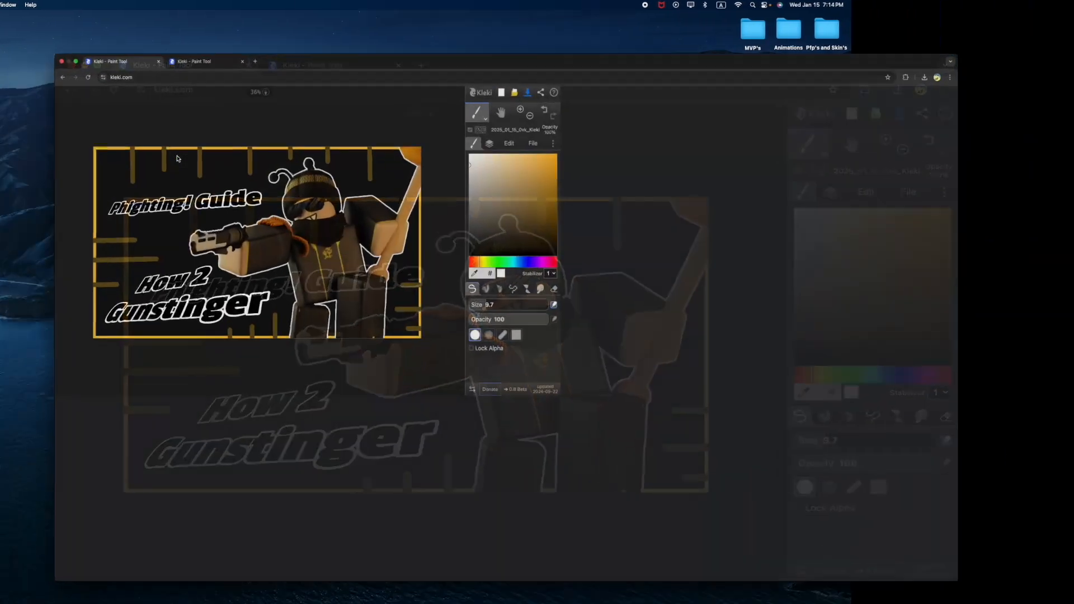
pyautogui.scroll(1, 546, 359)
pyautogui.scroll(7, 546, 358)
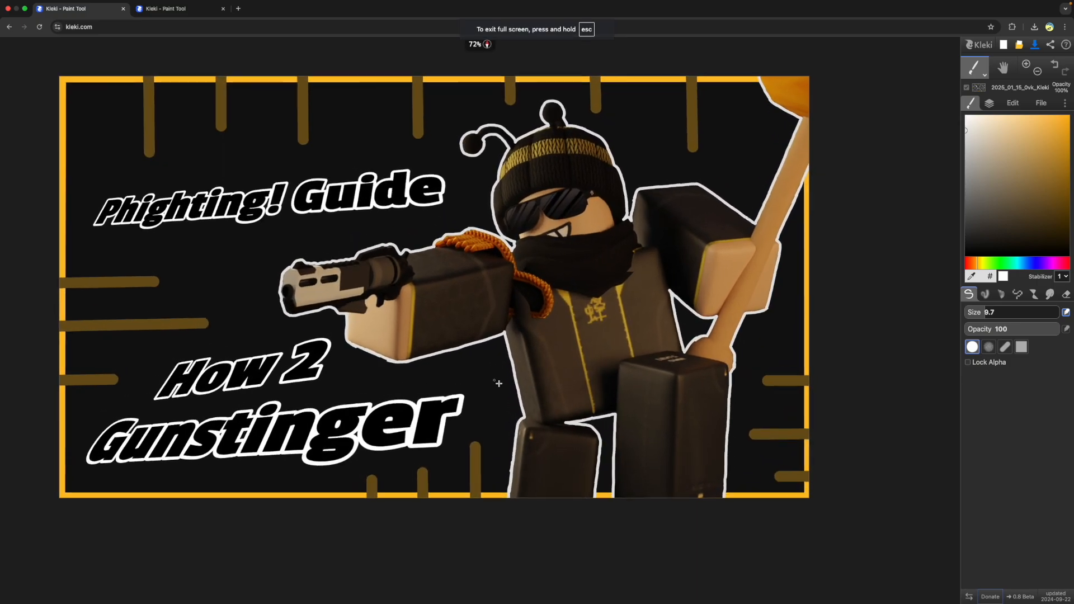
pyautogui.scroll(3, 442, 466)
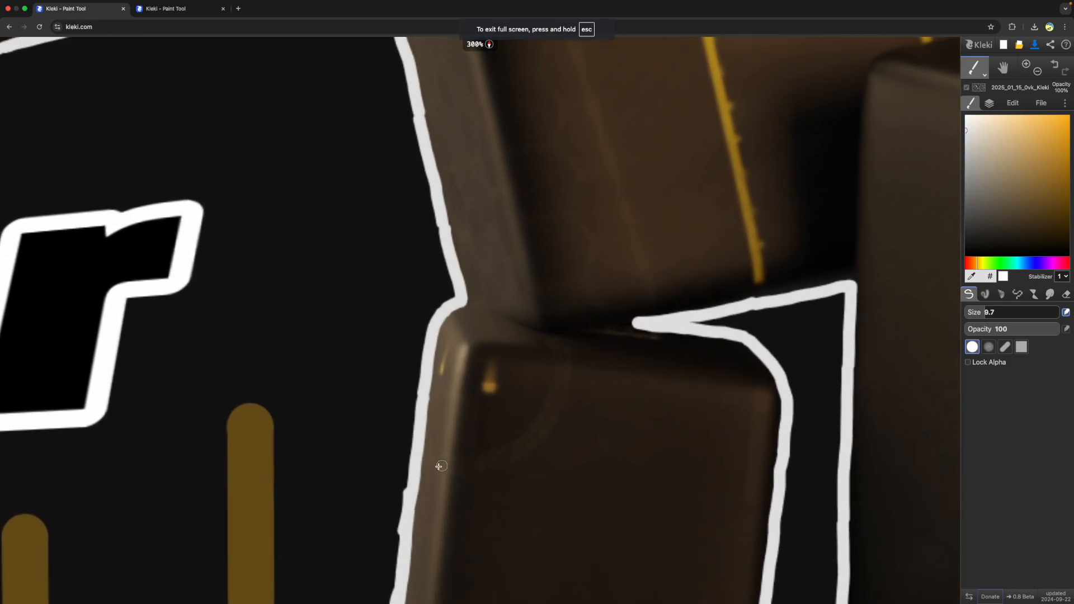
pyautogui.scroll(-2, 425, 464)
pyautogui.scroll(-3, 419, 464)
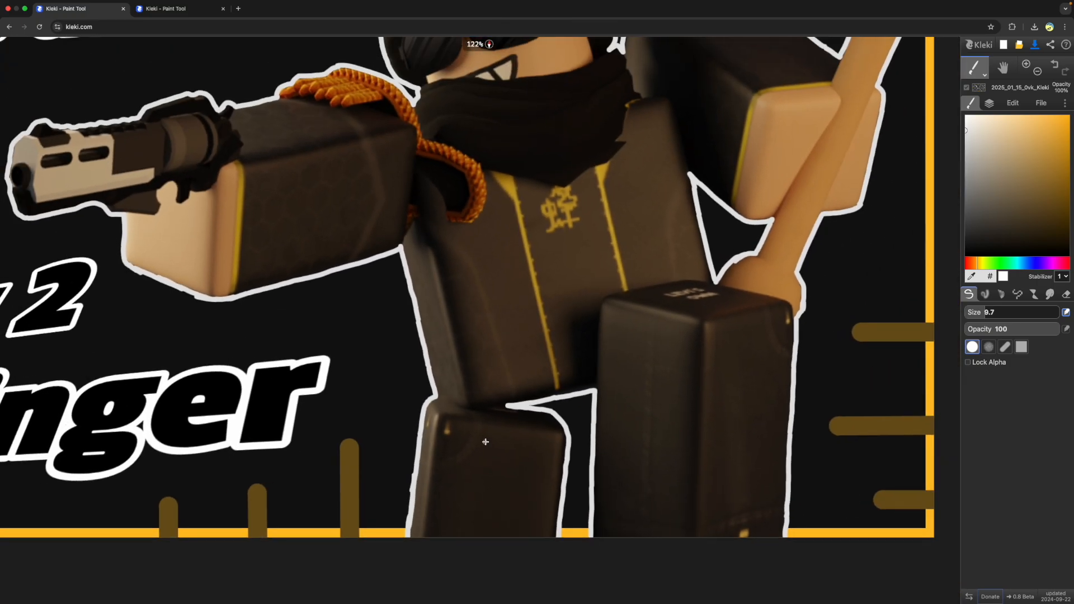
pyautogui.scroll(-5, 485, 442)
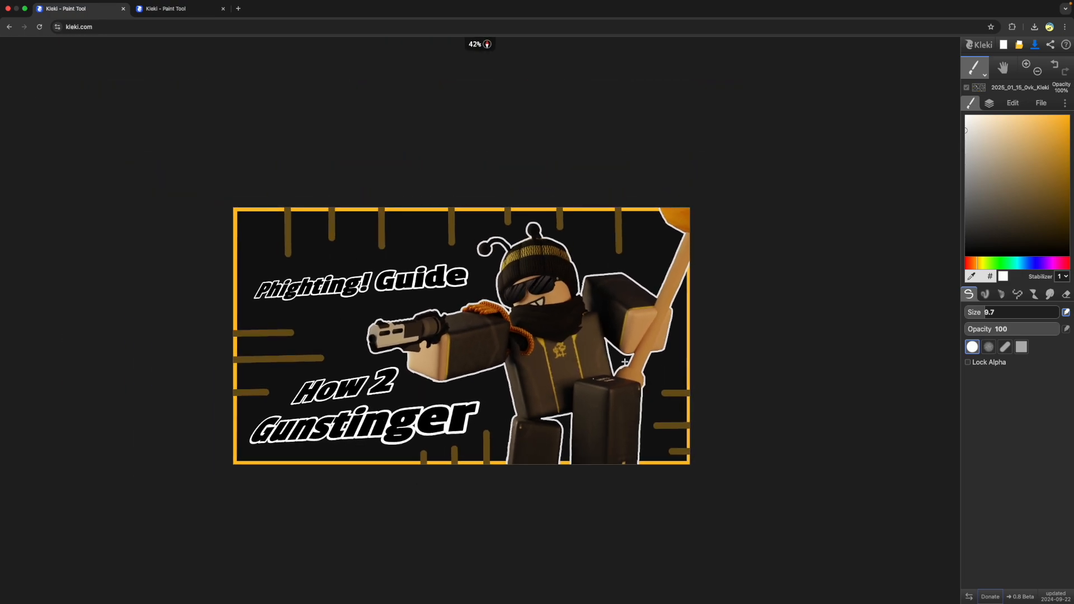
pyautogui.press('h')
pyautogui.moveTo(427, 135)
pyautogui.mouseDown()
pyautogui.moveTo(475, 96)
pyautogui.moveTo(416, 135)
pyautogui.moveTo(442, 127)
pyautogui.mouseUp()
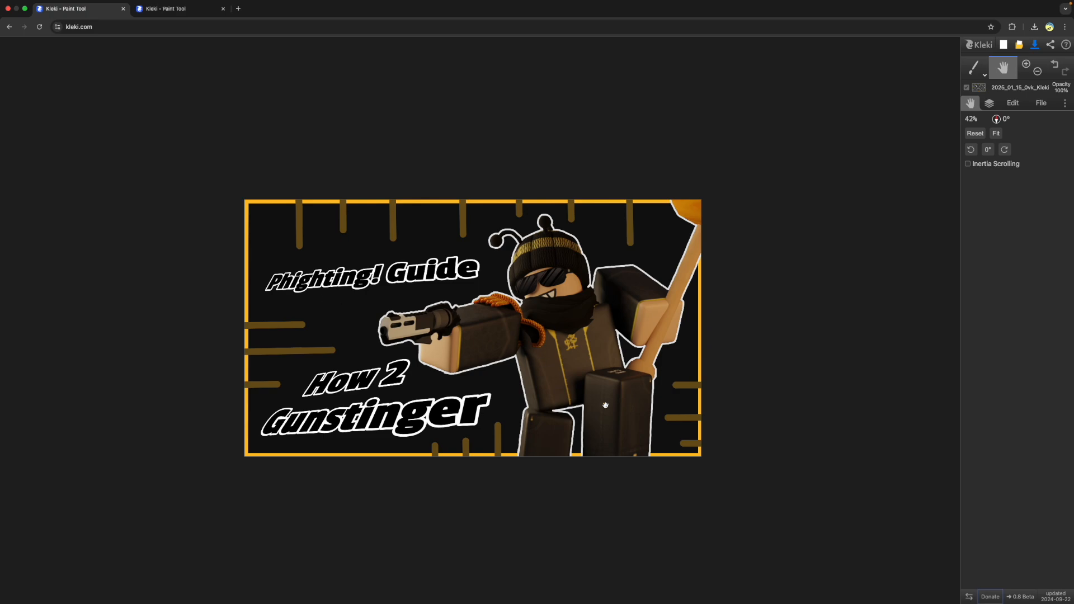
pyautogui.moveTo(588, 393); pyautogui.dragTo(589, 392)
pyautogui.moveTo(442, 118); pyautogui.dragTo(449, 162)
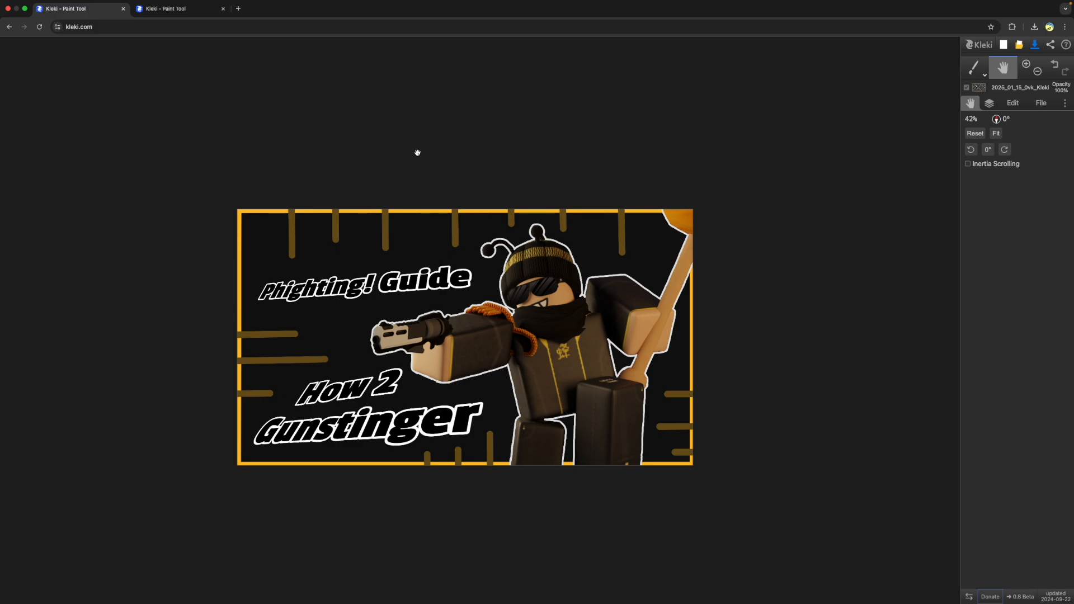
pyautogui.moveTo(462, 2)
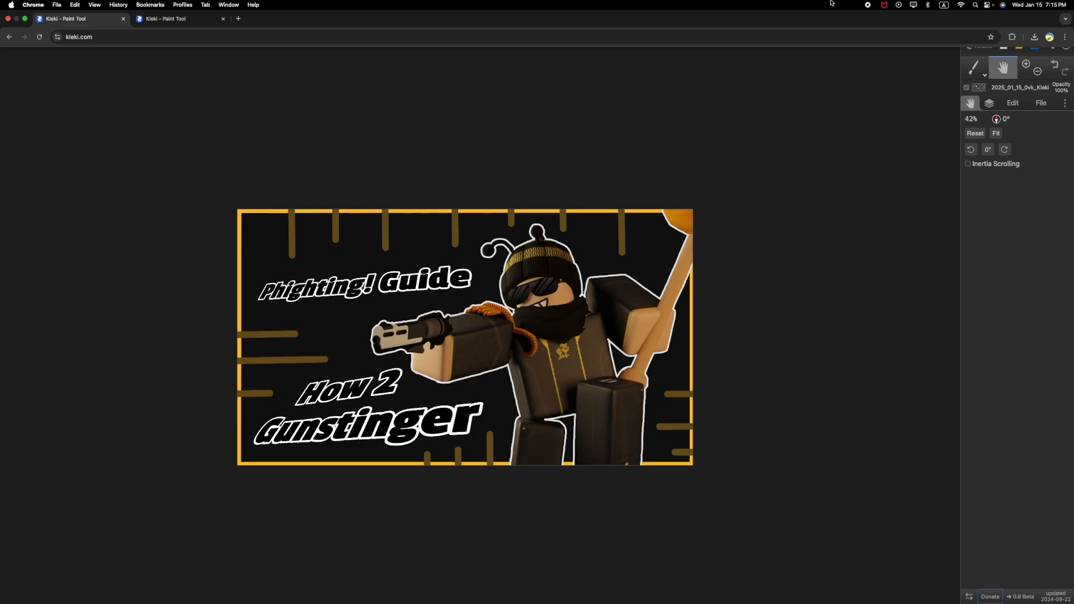